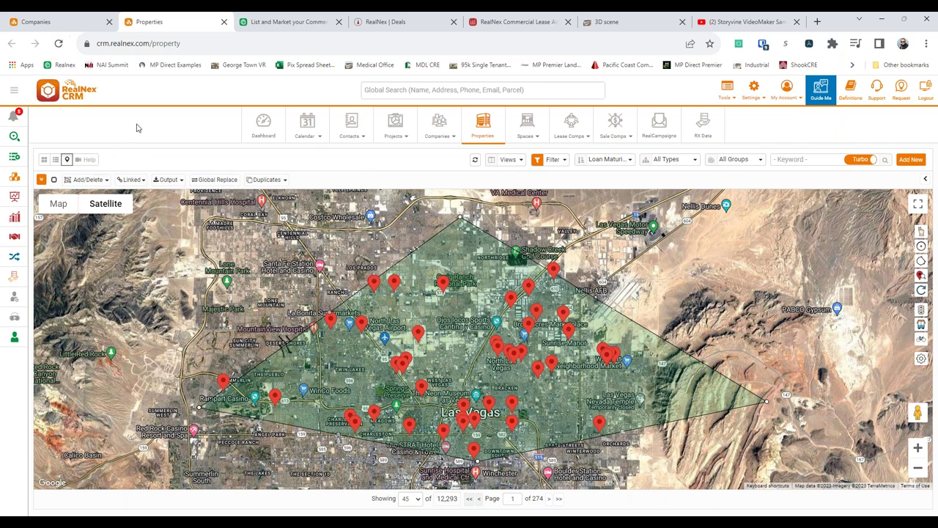
- From the Companies list, open the Chicago Title Insurance record at 2300 W Sahara Ave
{"action": "key", "text": "ctrl+shift+Tab"}
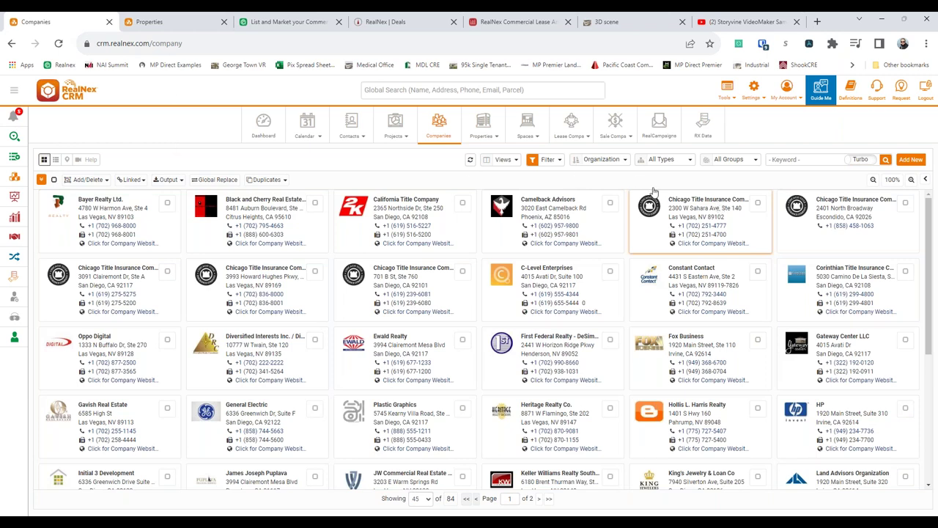
{"action": "left_click", "coordinate": [715, 203]}
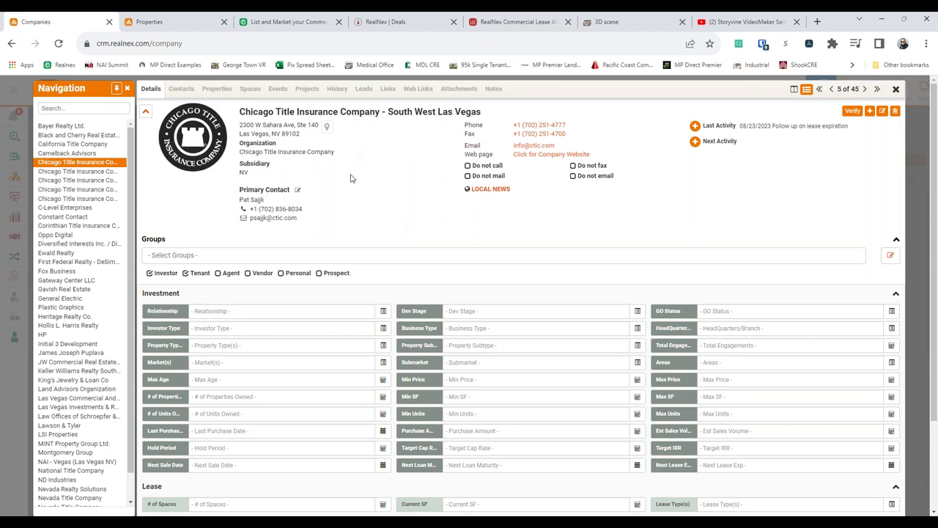
- Show the company's linked contacts, widening the scope to Subsidiary
{"action": "scroll", "coordinate": [357, 200], "scroll_direction": "down", "scroll_amount": 1}
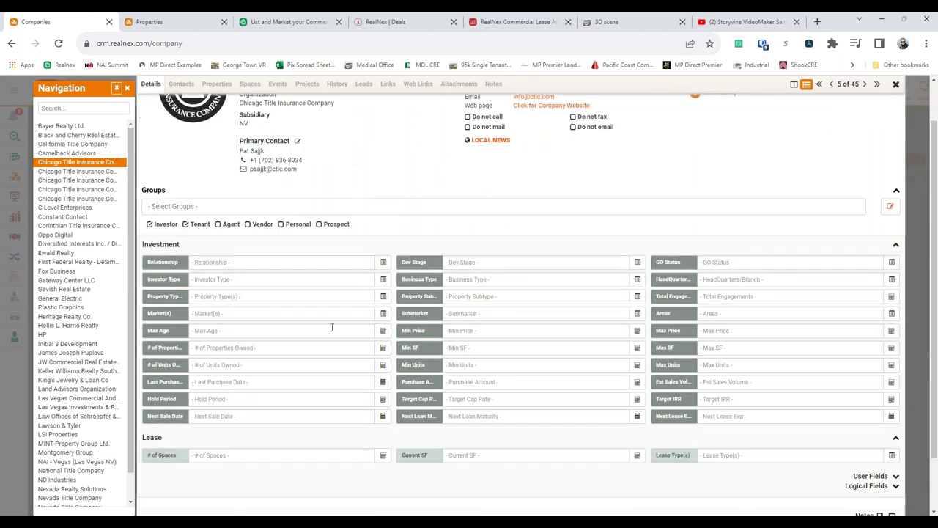
{"action": "scroll", "coordinate": [330, 324], "scroll_direction": "up", "scroll_amount": 1}
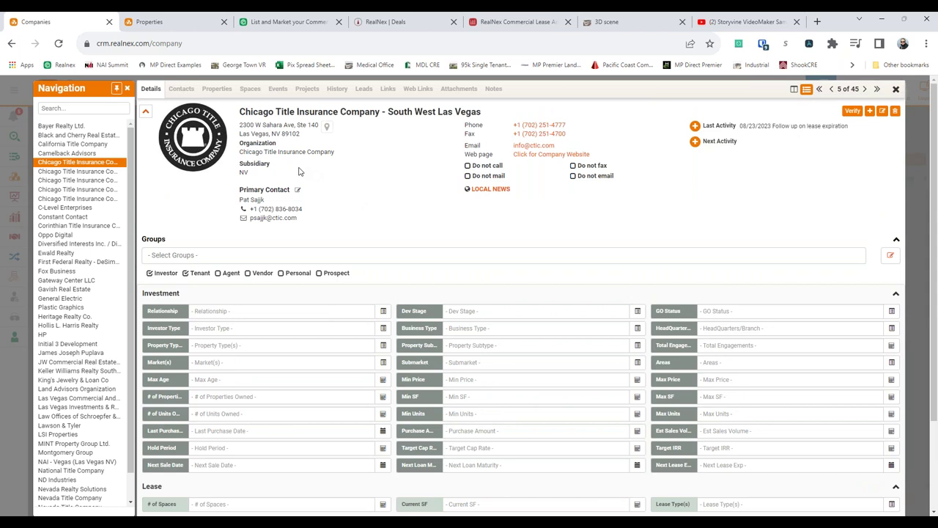
{"action": "left_click", "coordinate": [181, 89]}
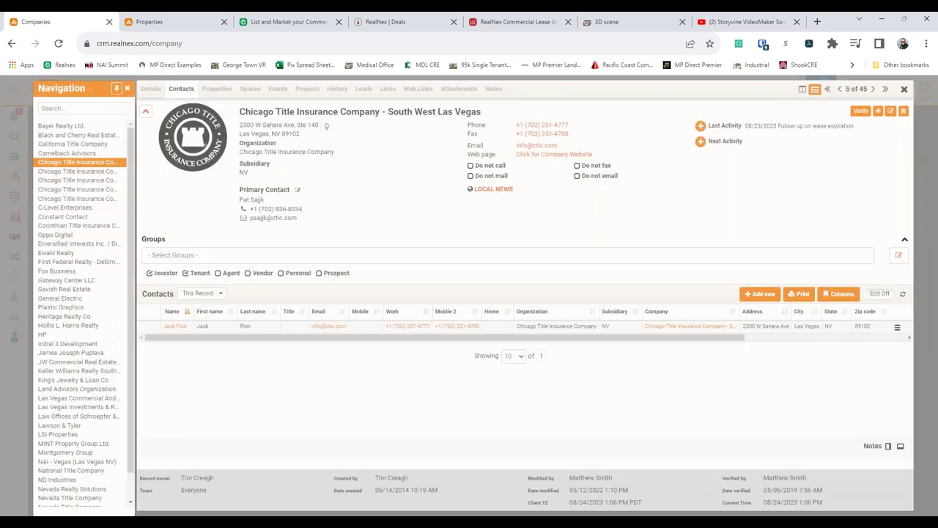
{"action": "left_click", "coordinate": [210, 294]}
{"action": "left_click", "coordinate": [206, 322]}
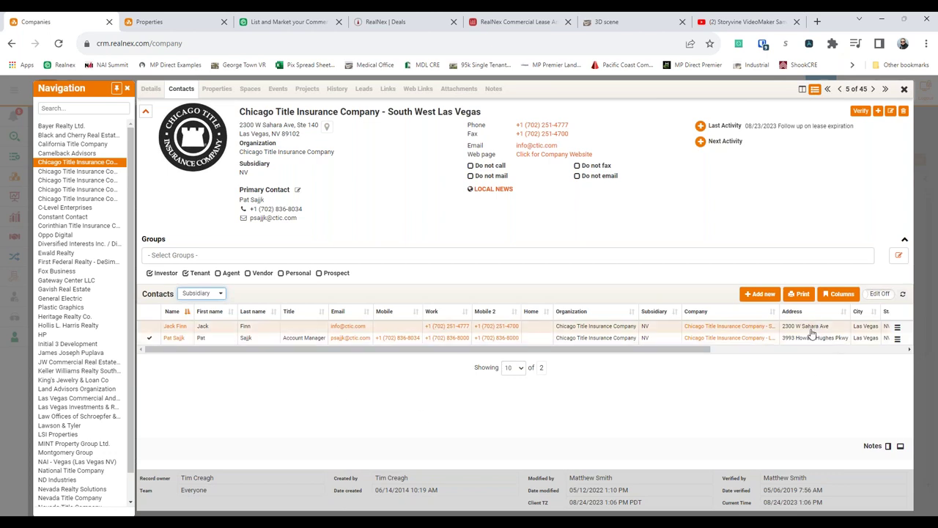
- Switch the contact scope to Organization and tick the first two contact rows
{"action": "left_click", "coordinate": [205, 295]}
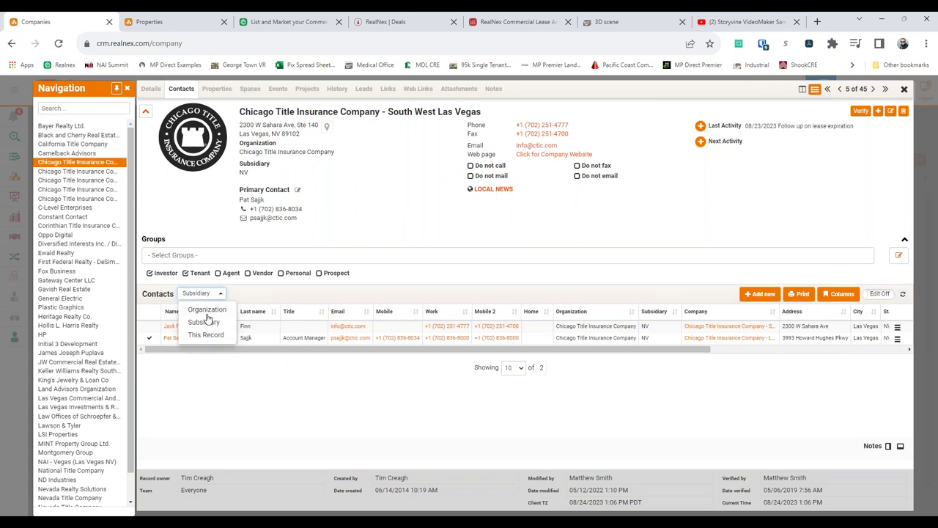
{"action": "left_click", "coordinate": [207, 310]}
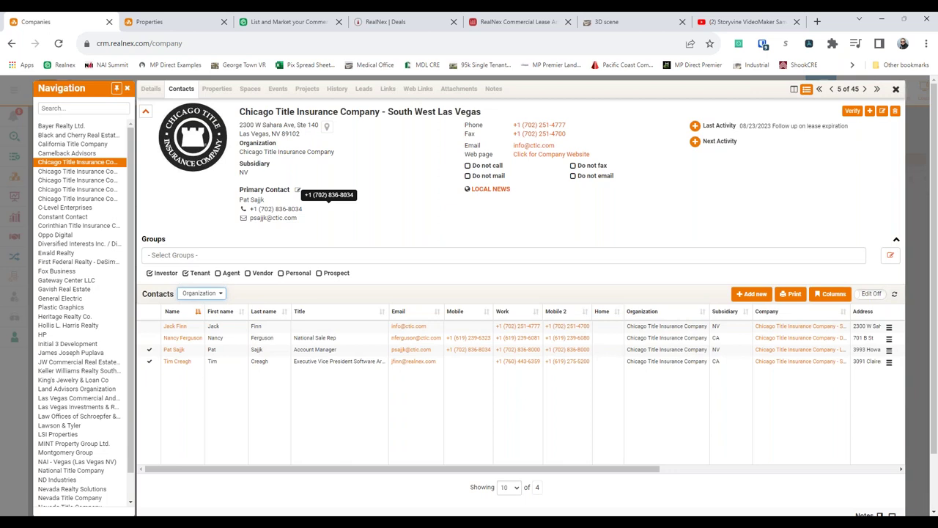
{"action": "left_click", "coordinate": [148, 350]}
{"action": "left_click", "coordinate": [149, 362]}
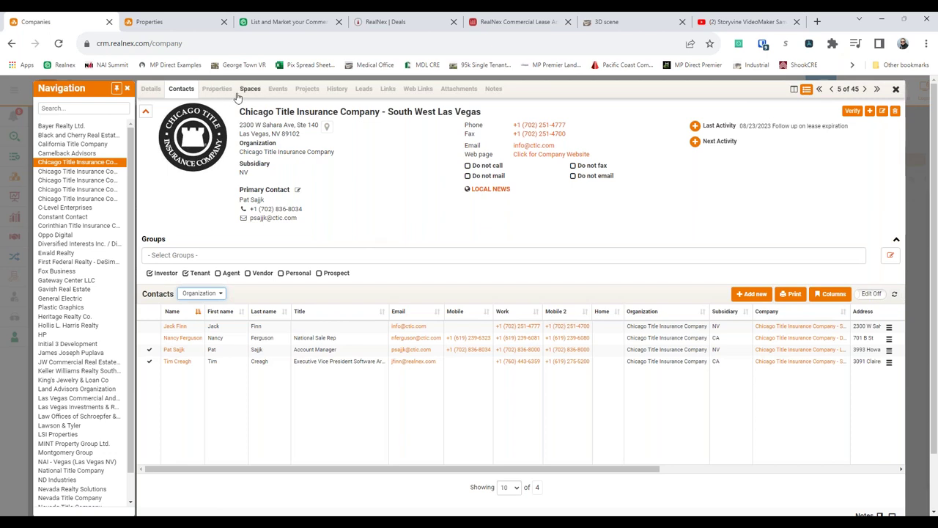
- Check the company's Properties scope, then view its Spaces with the Organization scope kept
{"action": "left_click", "coordinate": [219, 89]}
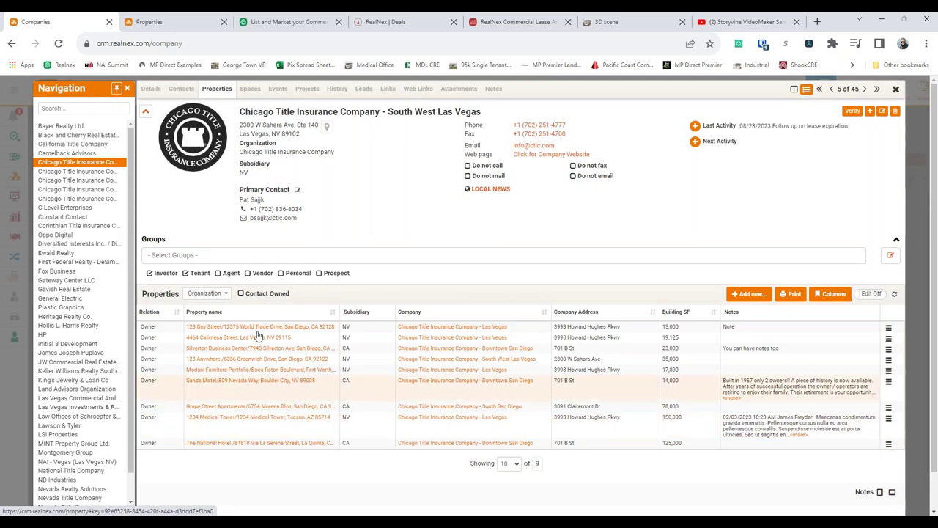
{"action": "left_click", "coordinate": [219, 296]}
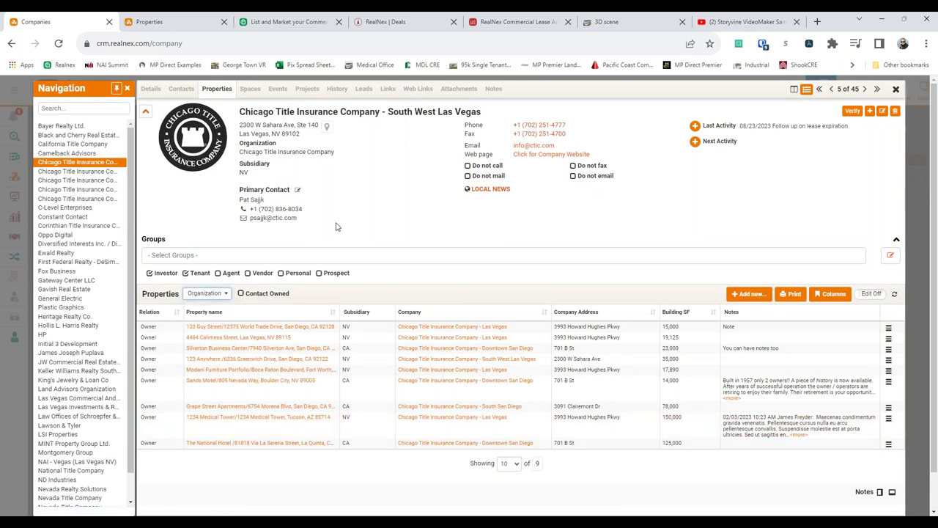
{"action": "left_click", "coordinate": [250, 89]}
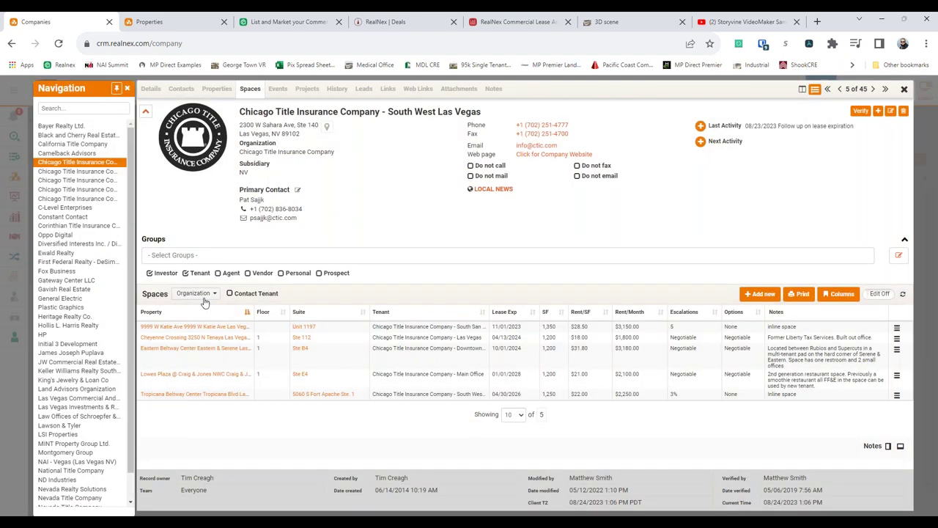
{"action": "left_click", "coordinate": [196, 294]}
{"action": "left_click", "coordinate": [202, 309]}
- In MarketPlace, set the City filter to Clearwater, FL and apply it
{"action": "left_click", "coordinate": [279, 24]}
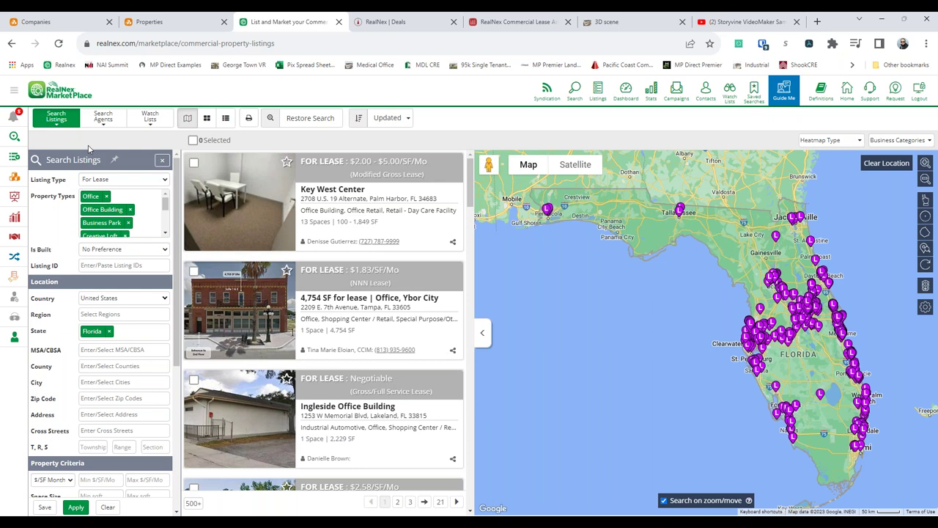
{"action": "left_click", "coordinate": [109, 383]}
{"action": "type", "text": "clear"}
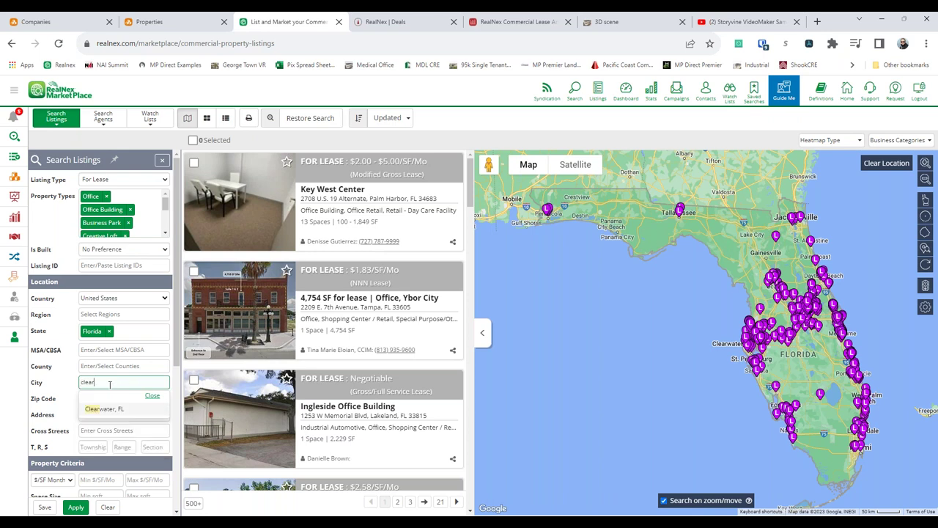
{"action": "left_click", "coordinate": [103, 408]}
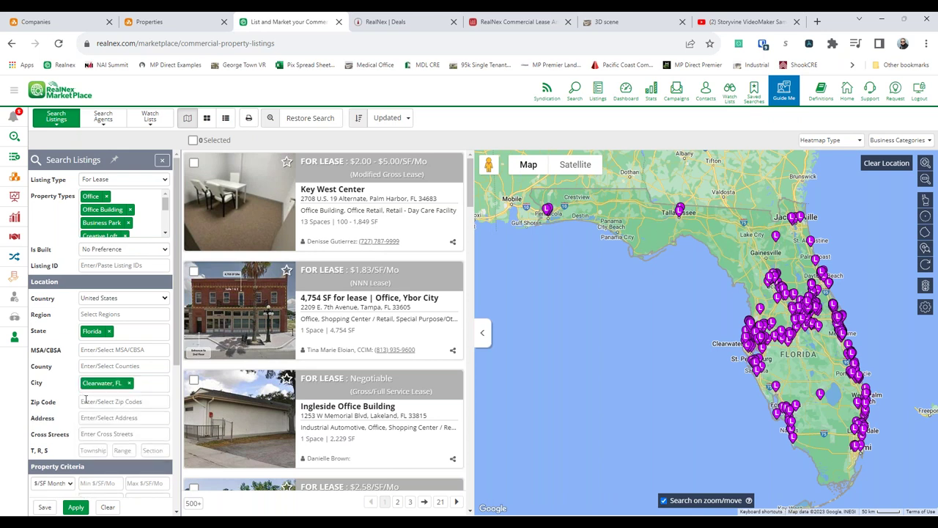
{"action": "left_click", "coordinate": [81, 506]}
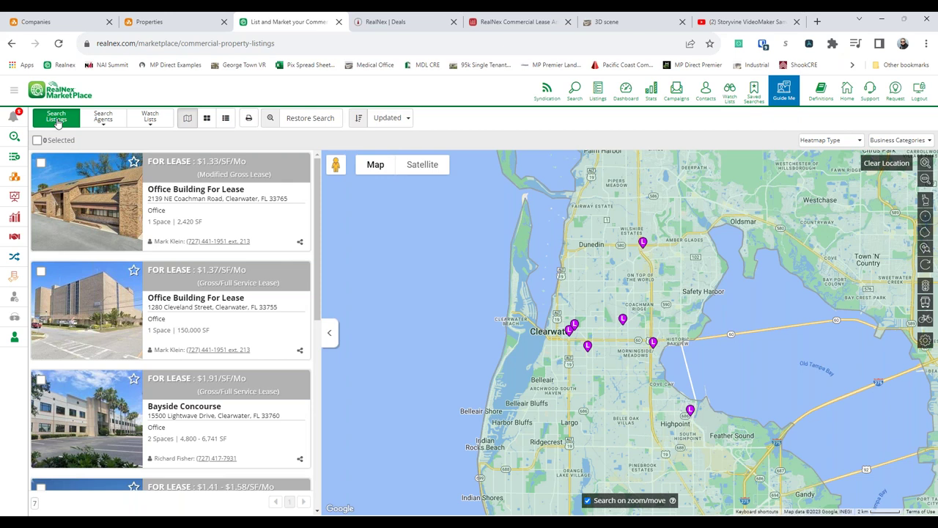
- Reopen the Search Listings filters and choose Save for the Clearwater search
{"action": "left_click", "coordinate": [58, 119]}
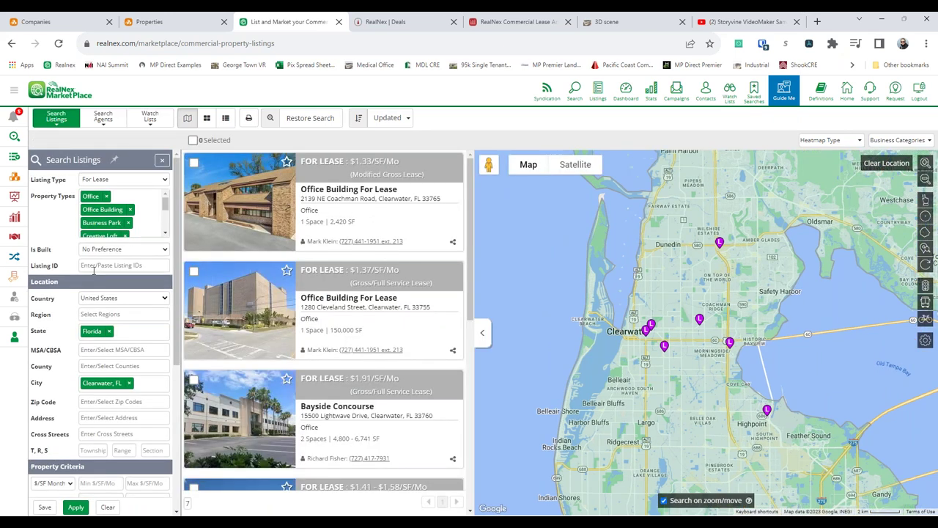
{"action": "scroll", "coordinate": [64, 314], "scroll_direction": "down", "scroll_amount": 2}
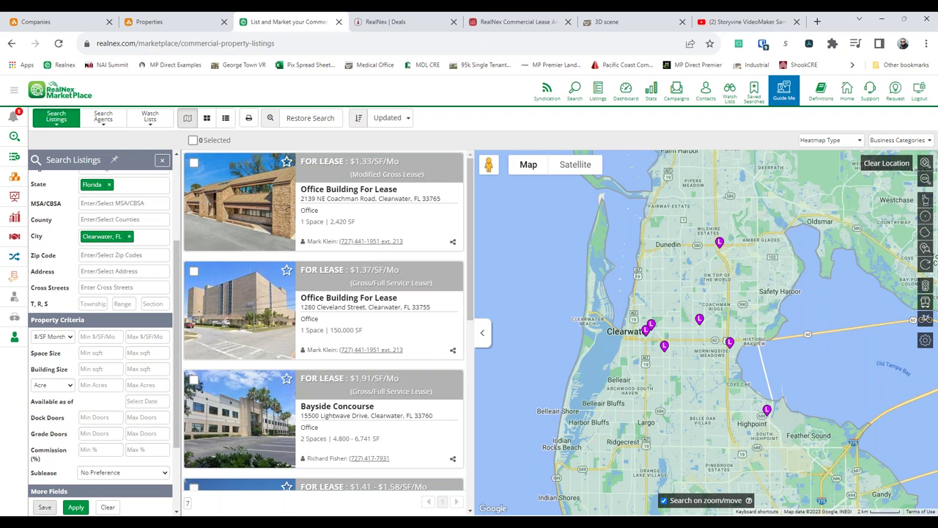
{"action": "left_click", "coordinate": [47, 507]}
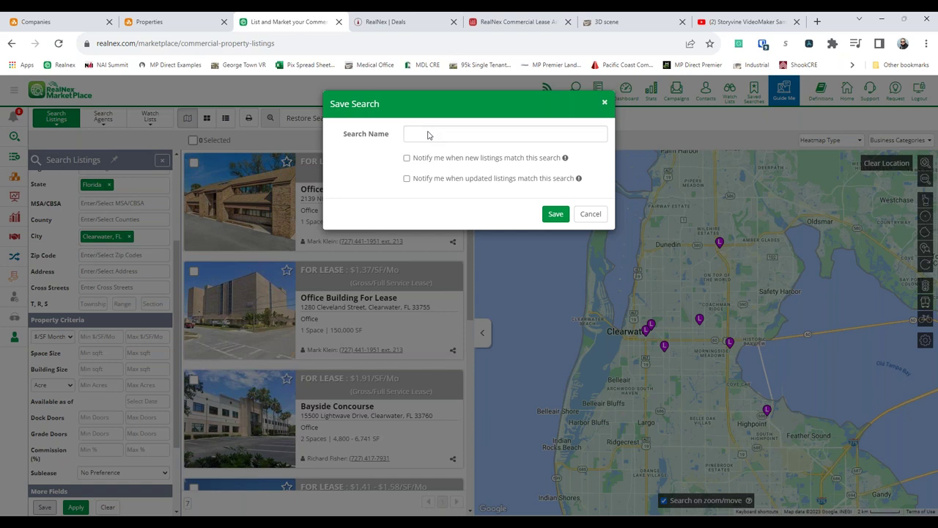
- Save the search under the client's name plus 'Office 2k-5k', with new- and updated-listing alerts
{"action": "left_click", "coordinate": [428, 134]}
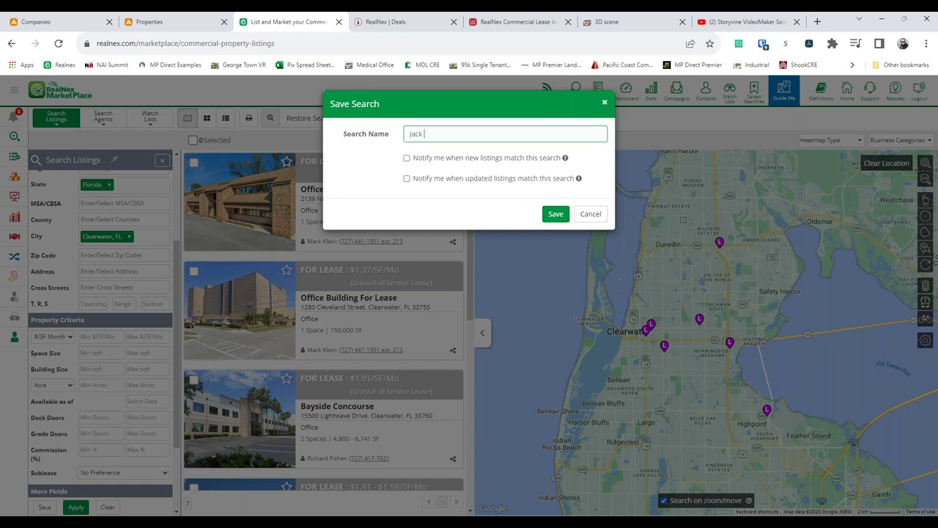
{"action": "left_click", "coordinate": [406, 158]}
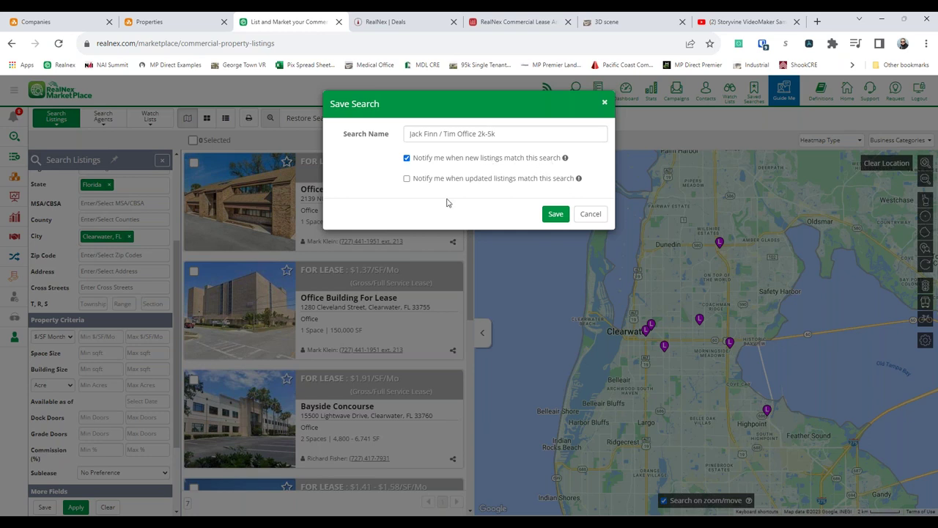
{"action": "left_click", "coordinate": [407, 179]}
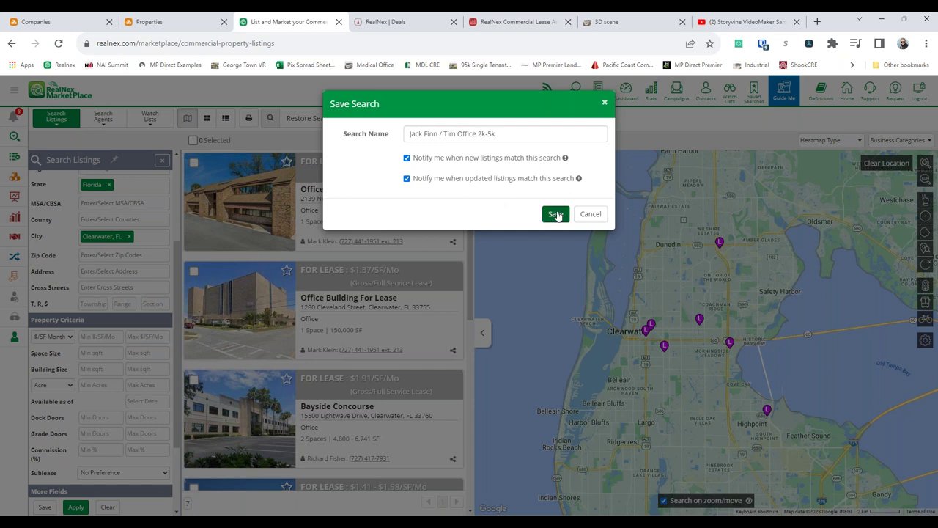
{"action": "left_click", "coordinate": [557, 214]}
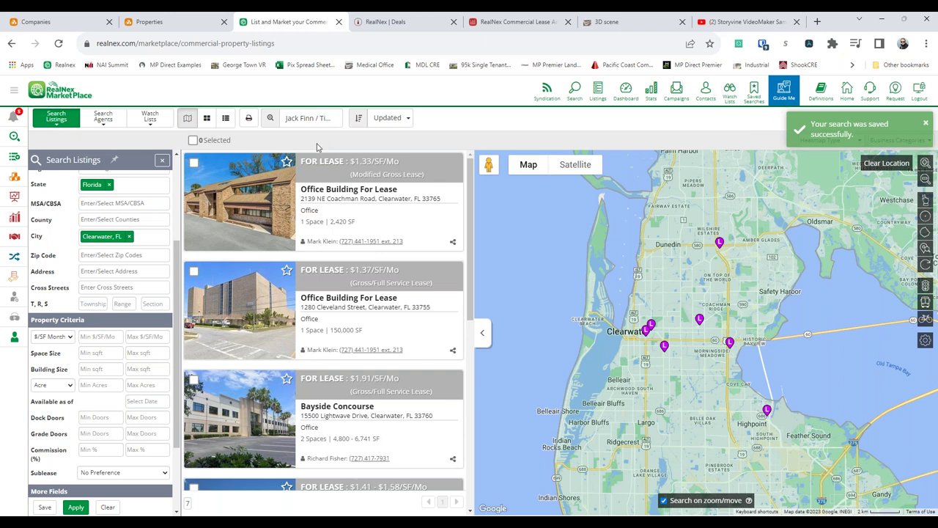
- Select the first three Clearwater listings, including Cleveland Street and Bayside Concourse, for a watch list
{"action": "left_click", "coordinate": [194, 164]}
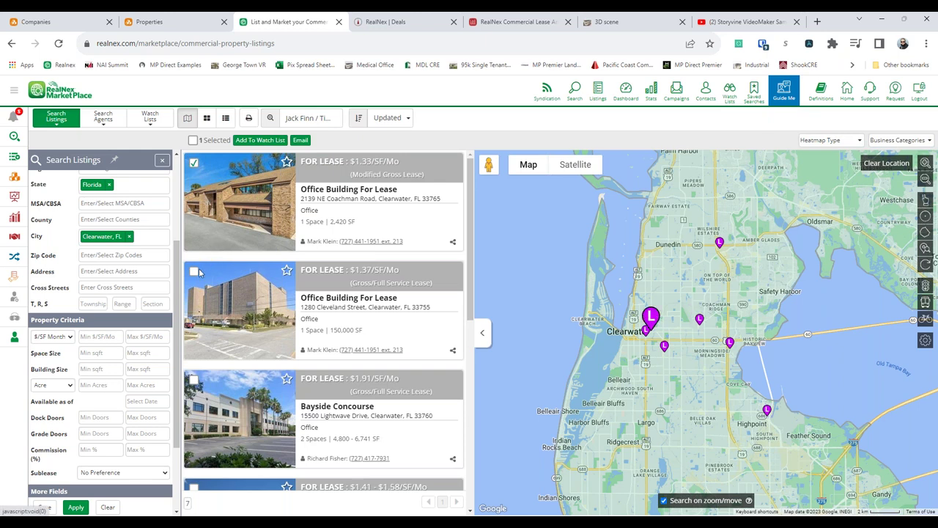
{"action": "left_click", "coordinate": [195, 272]}
{"action": "left_click", "coordinate": [194, 380]}
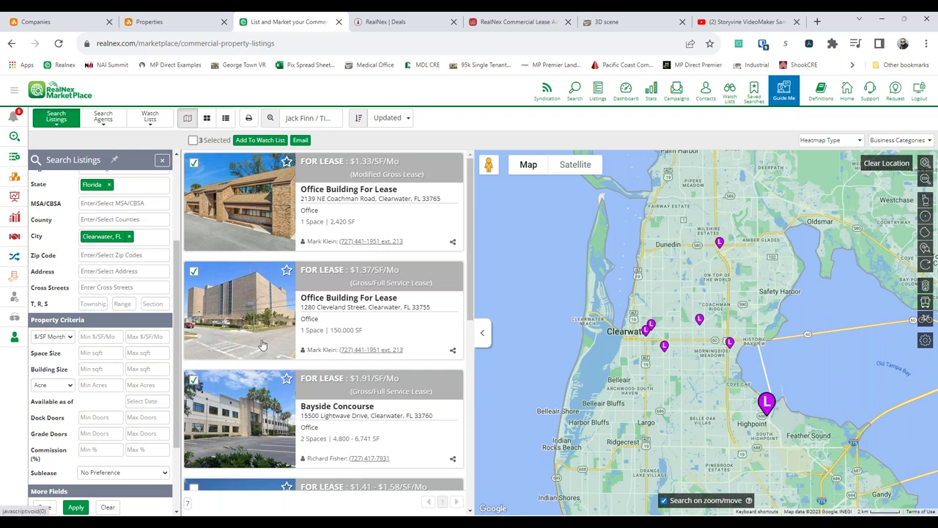
{"action": "left_click", "coordinate": [260, 140]}
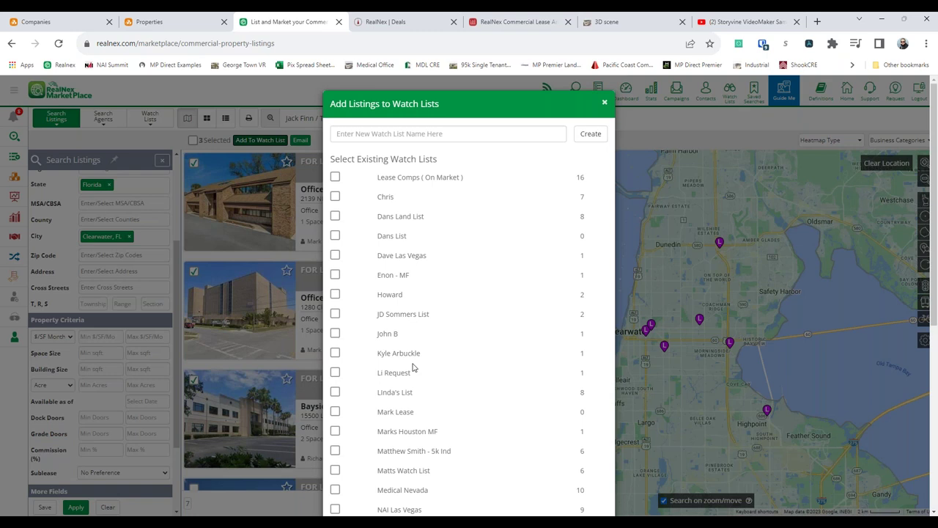
- Create a watch list named for the client and add the three checked listings to it
{"action": "left_click", "coordinate": [457, 135]}
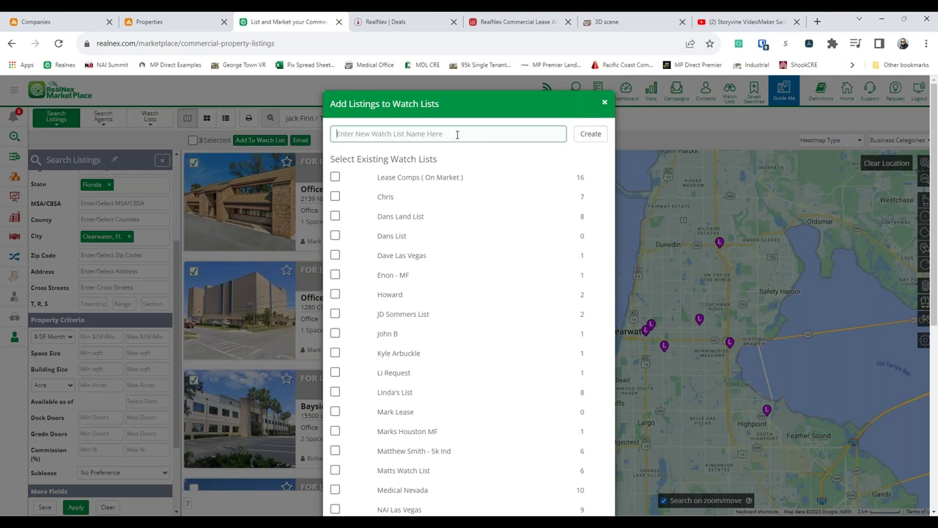
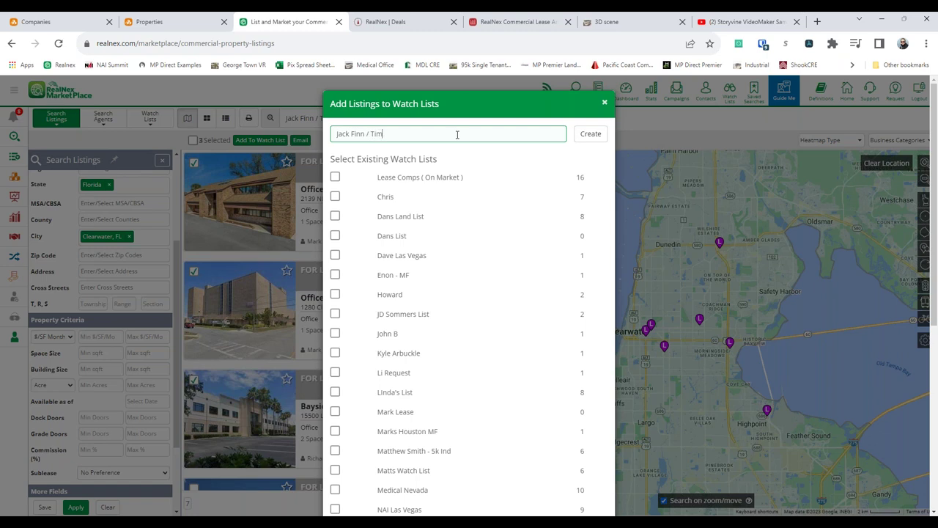
{"action": "left_click", "coordinate": [595, 137]}
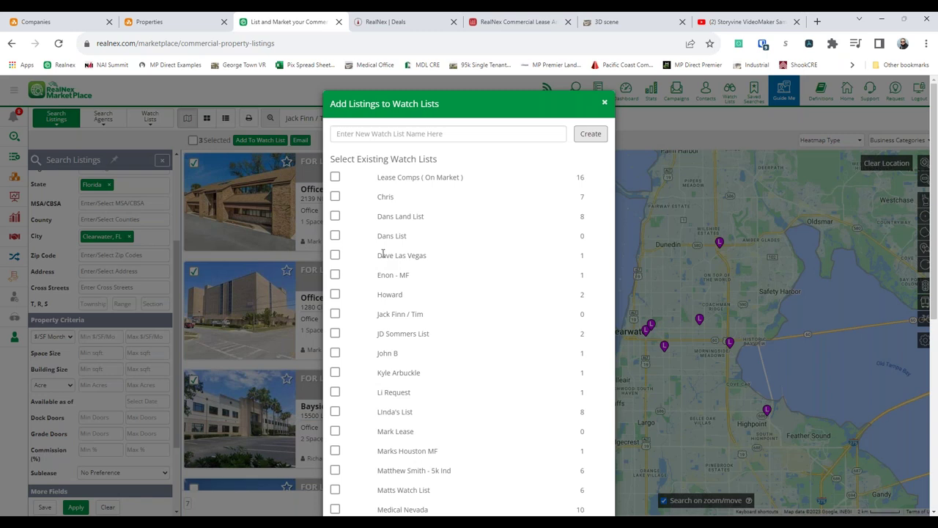
{"action": "left_click_drag", "start_coordinate": [378, 314], "coordinate": [460, 319]}
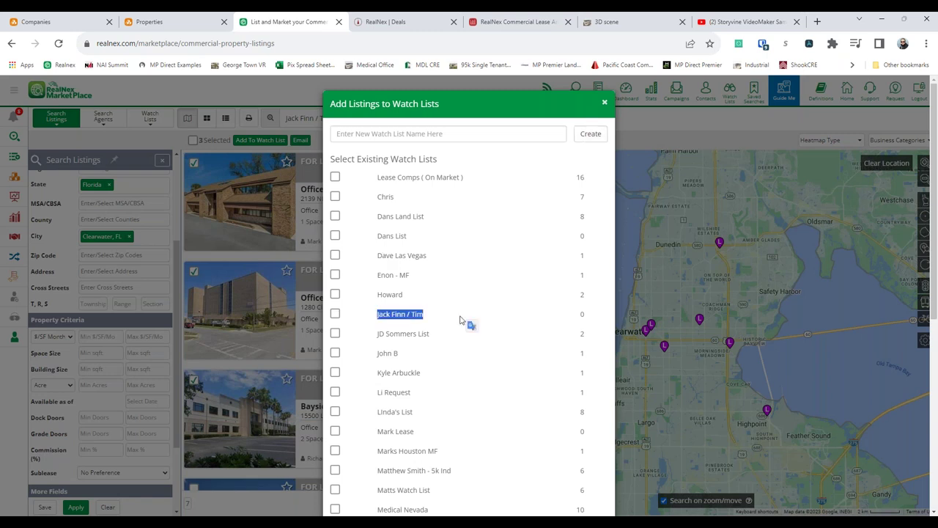
{"action": "left_click", "coordinate": [335, 315]}
{"action": "scroll", "coordinate": [445, 267], "scroll_direction": "down", "scroll_amount": 5}
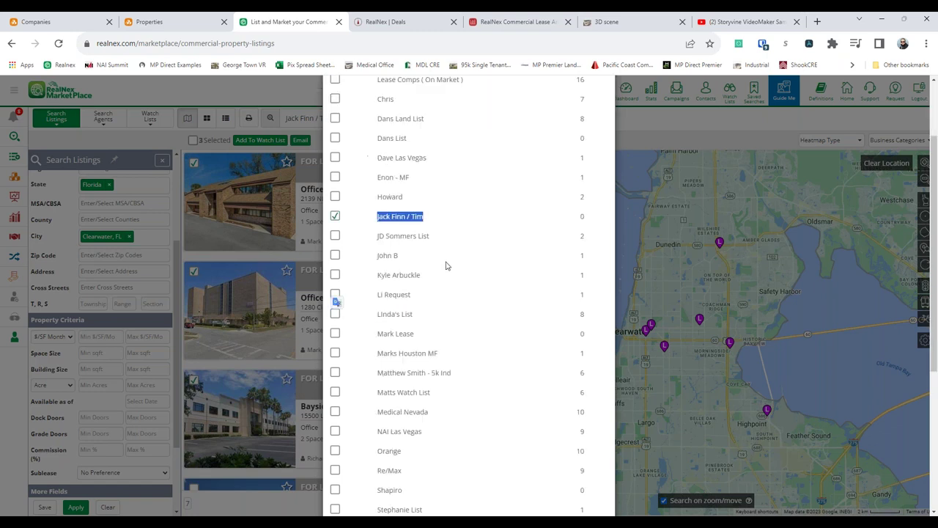
{"action": "scroll", "coordinate": [445, 278], "scroll_direction": "down", "scroll_amount": 3}
{"action": "left_click", "coordinate": [532, 486]}
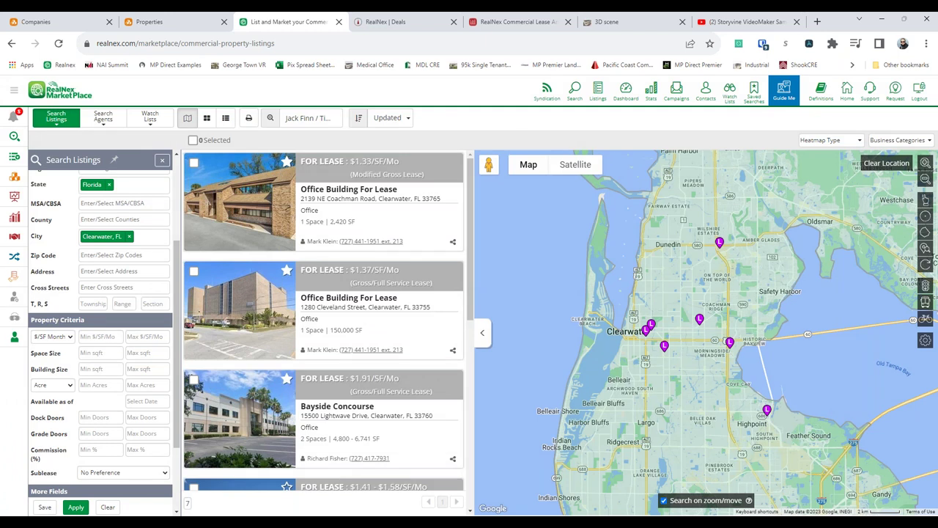
- In Watch Lists, select the client list's three listings and choose Email Selected
{"action": "left_click", "coordinate": [153, 123]}
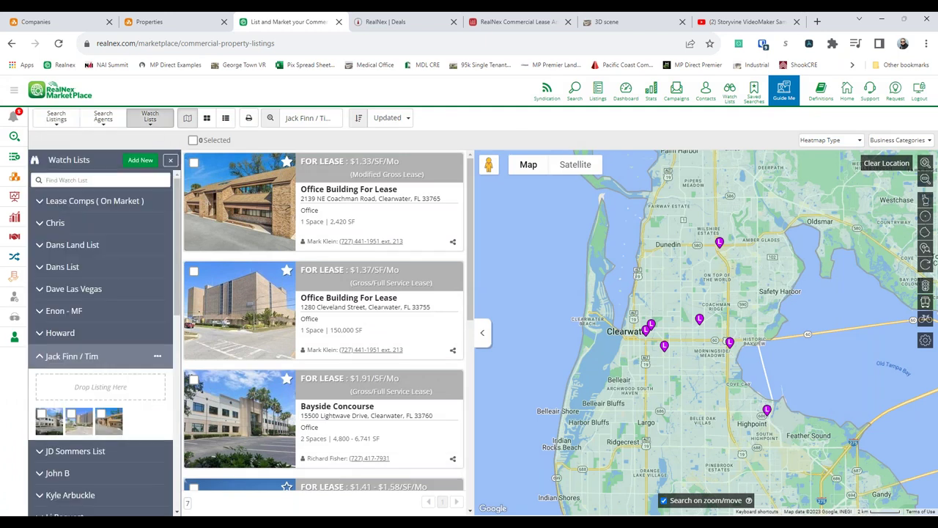
{"action": "scroll", "coordinate": [125, 356], "scroll_direction": "down", "scroll_amount": 1}
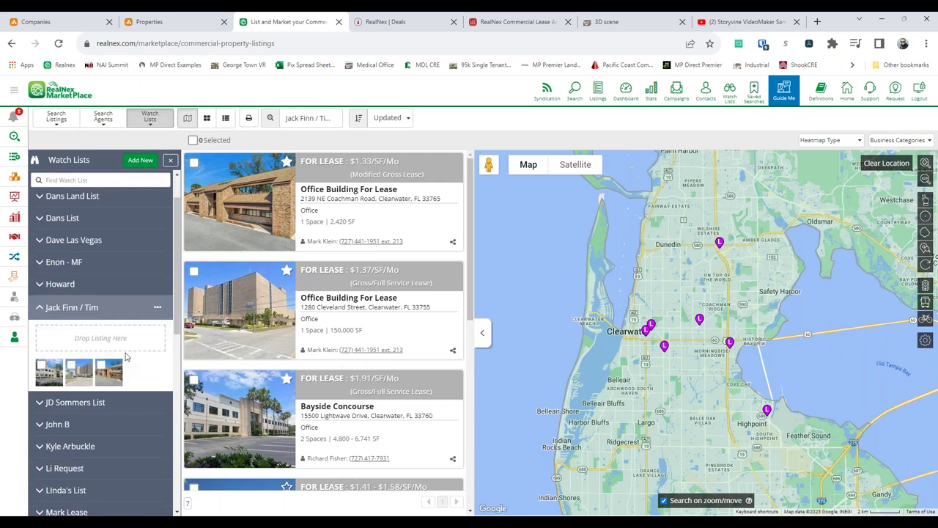
{"action": "left_click", "coordinate": [42, 364]}
{"action": "left_click", "coordinate": [71, 364]}
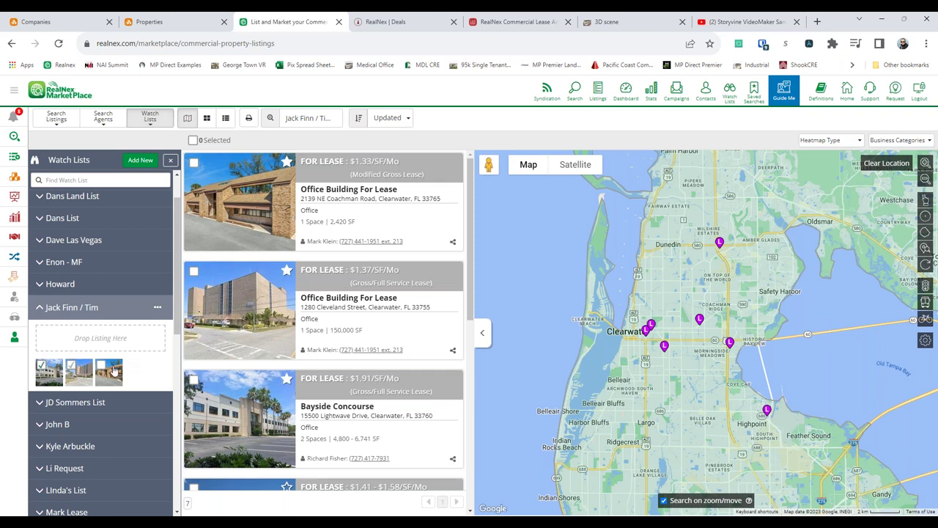
{"action": "left_click", "coordinate": [101, 364]}
{"action": "left_click", "coordinate": [157, 308]}
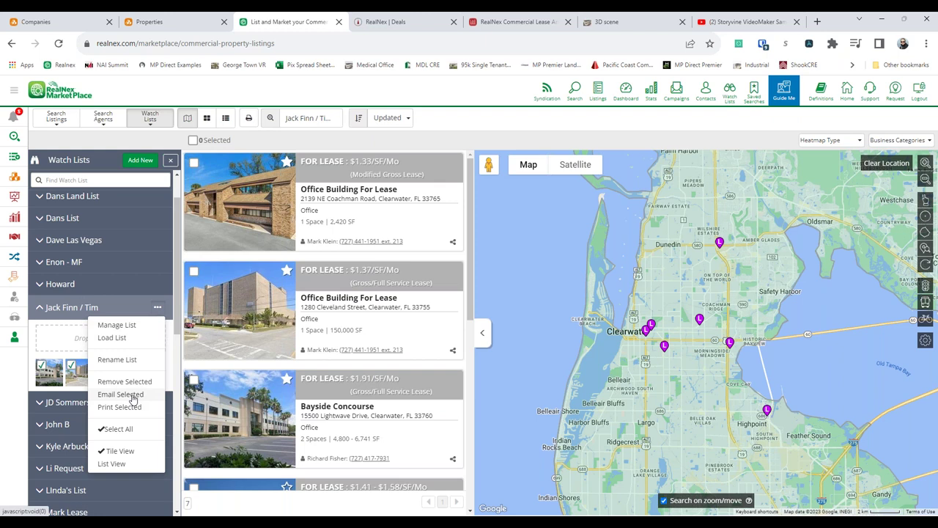
{"action": "left_click", "coordinate": [134, 399]}
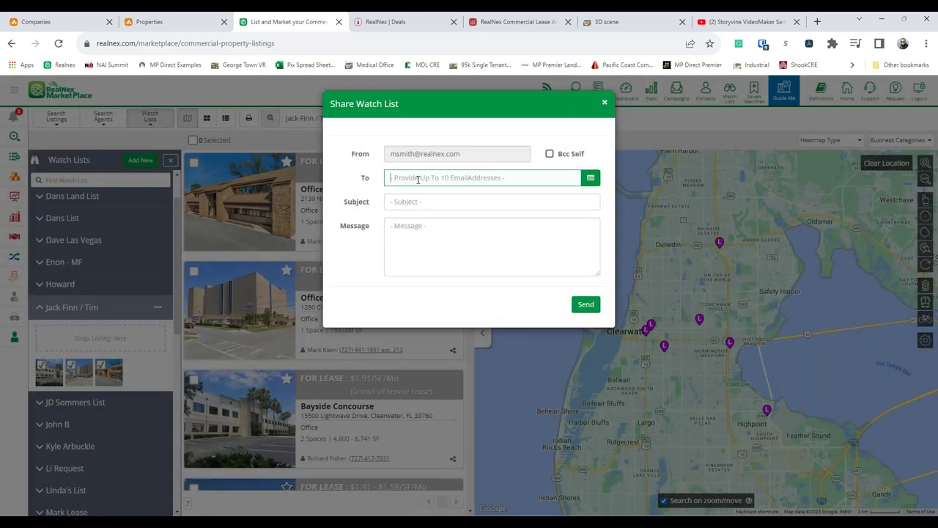
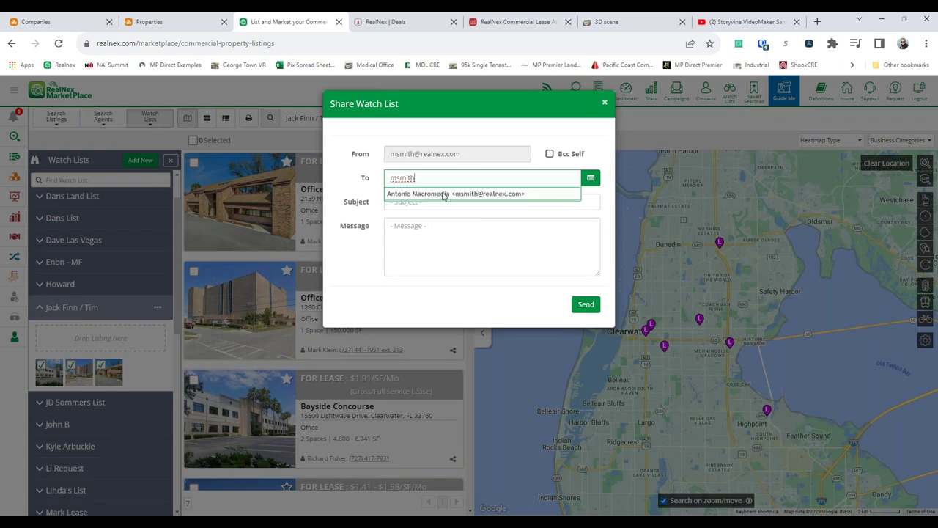
- Email the listings to the colleague's address with a subject about properties meeting their specs
{"action": "left_click", "coordinate": [482, 195]}
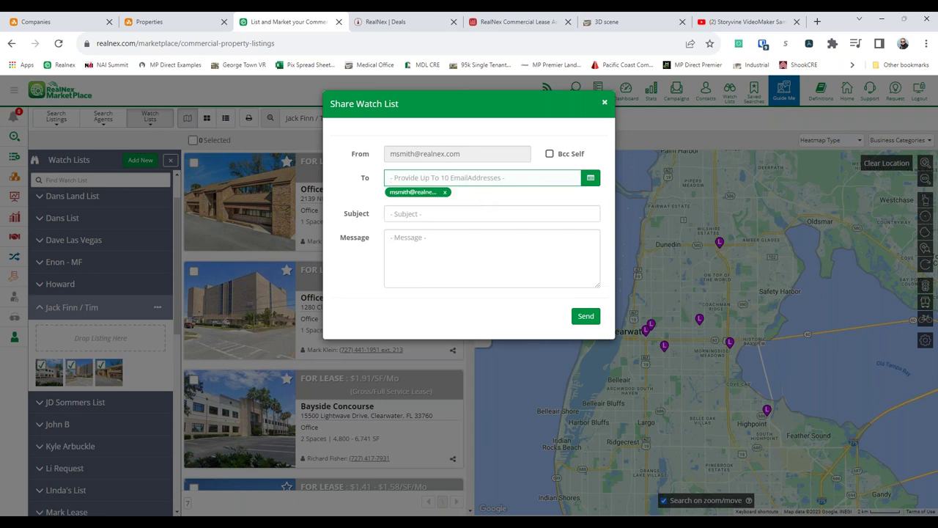
{"action": "left_click", "coordinate": [465, 213]}
{"action": "type", "text": "Jack here are few properties that meet your specs "}
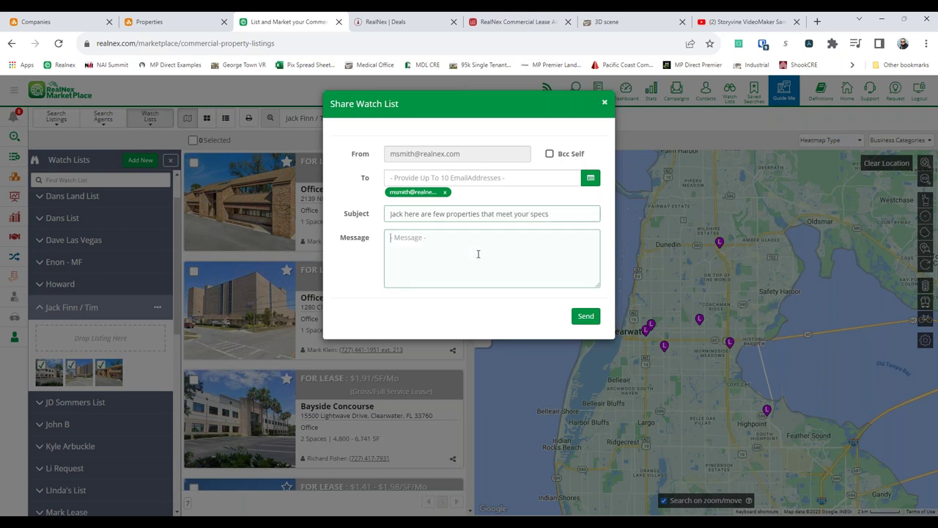
{"action": "type", "text": "See you soon"}
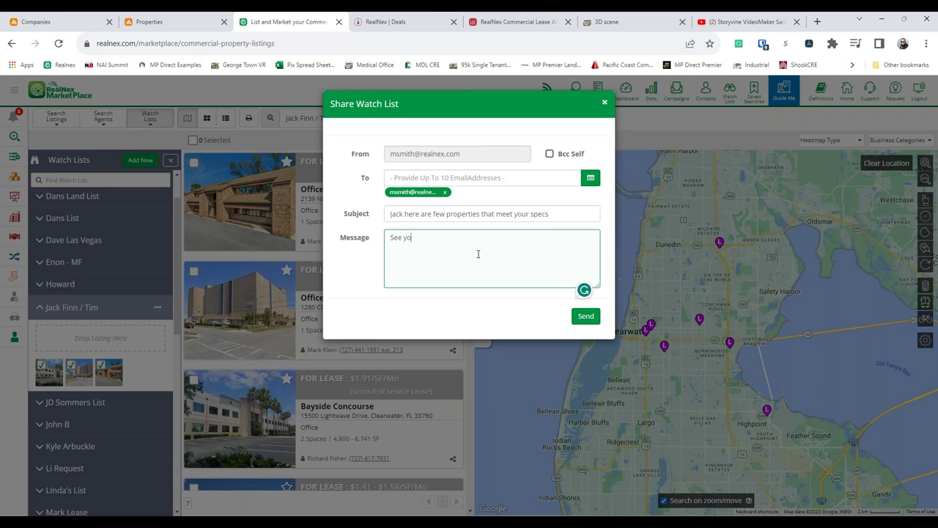
{"action": "left_click", "coordinate": [585, 316]}
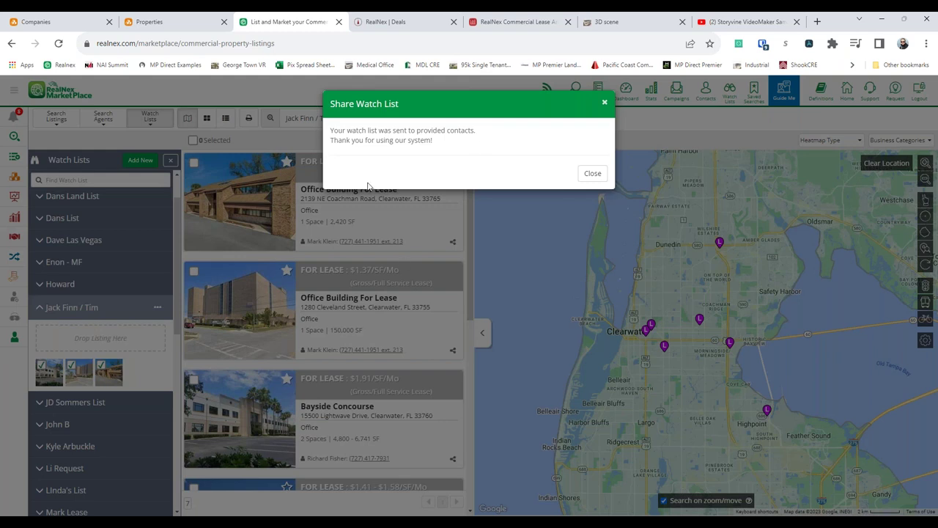
{"action": "left_click", "coordinate": [597, 176]}
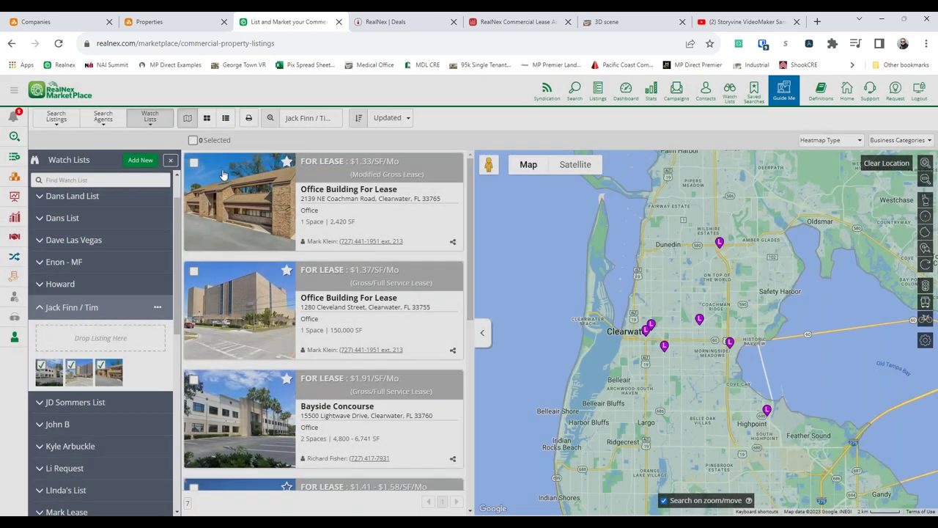
- Drag the Bayside Concourse listing into the client's watch list, bringing it to three Clearwater listings
{"action": "scroll", "coordinate": [260, 220], "scroll_direction": "down", "scroll_amount": 1}
{"action": "left_click_drag", "start_coordinate": [247, 359], "coordinate": [99, 338]}
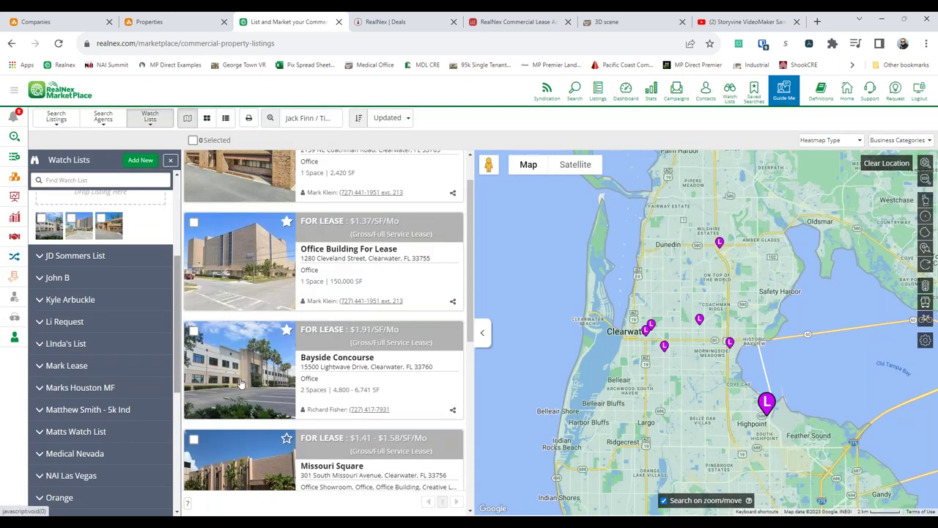
{"action": "left_click_drag", "start_coordinate": [231, 364], "coordinate": [139, 227]}
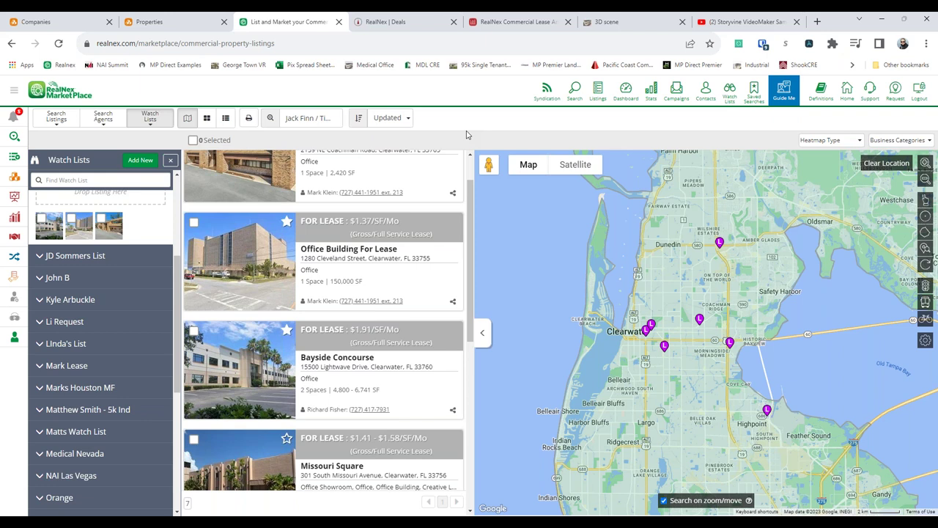
- Show the TourMaker Deals page (15 active deals, $623,626), circling the logo and deal-creation options
{"action": "left_click", "coordinate": [408, 22]}
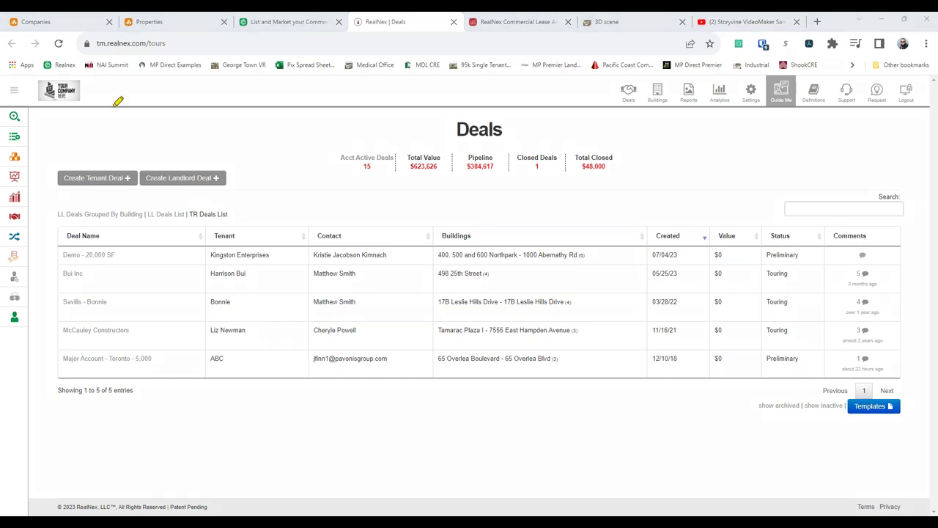
{"action": "mouse_move", "coordinate": [116, 85]}
{"action": "left_mouse_down"}
{"action": "mouse_move", "coordinate": [70, 62]}
{"action": "mouse_move", "coordinate": [65, 133]}
{"action": "mouse_move", "coordinate": [101, 73]}
{"action": "left_mouse_up"}
{"action": "mouse_move", "coordinate": [67, 150]}
{"action": "left_mouse_down"}
{"action": "mouse_move", "coordinate": [231, 168]}
{"action": "mouse_move", "coordinate": [74, 203]}
{"action": "mouse_move", "coordinate": [196, 148]}
{"action": "left_mouse_up"}
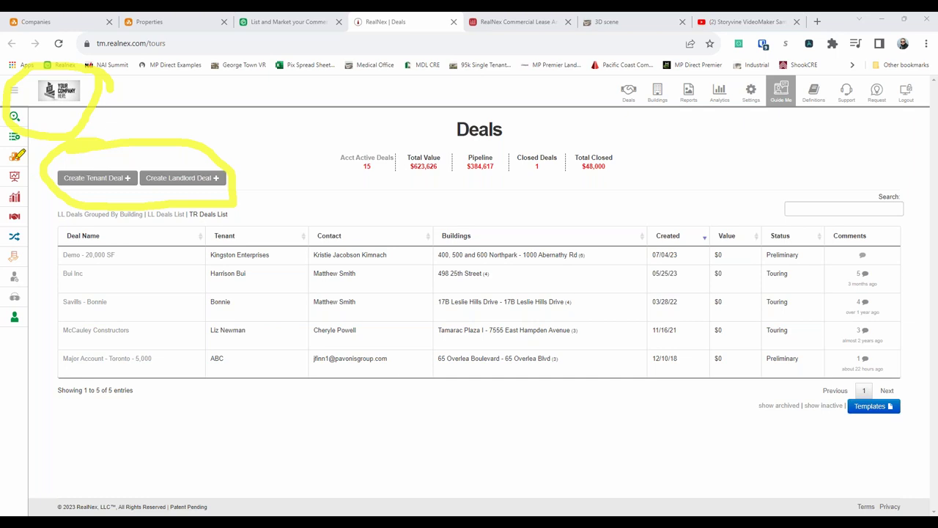
{"action": "key", "text": "Escape"}
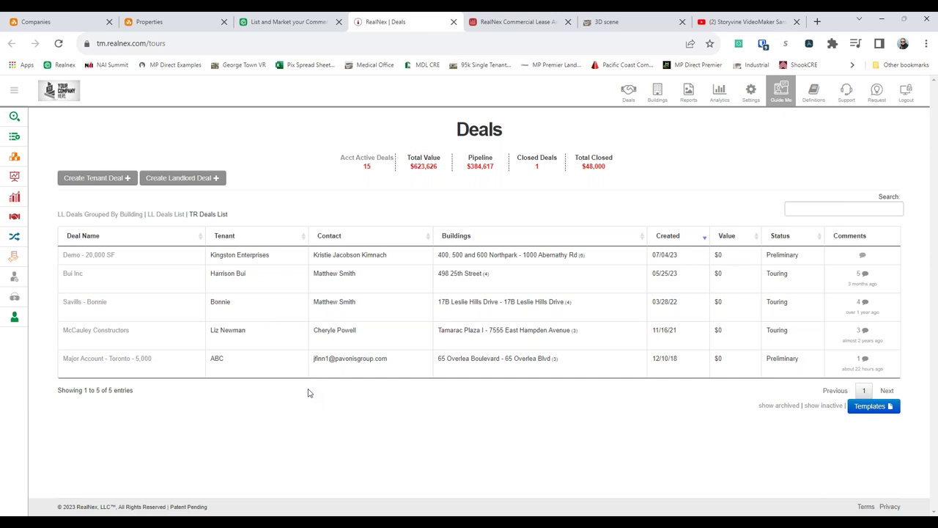
{"action": "mouse_move", "coordinate": [512, 372]}
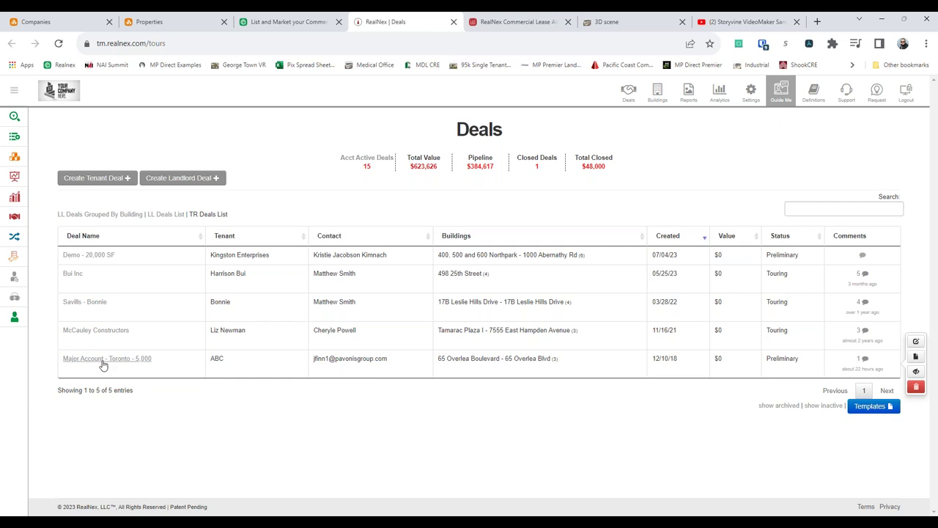
- In the Major Account - Toronto tour, move 65 Overlea Boulevard to stop C and view Bramalea City Centre
{"action": "left_click", "coordinate": [173, 381]}
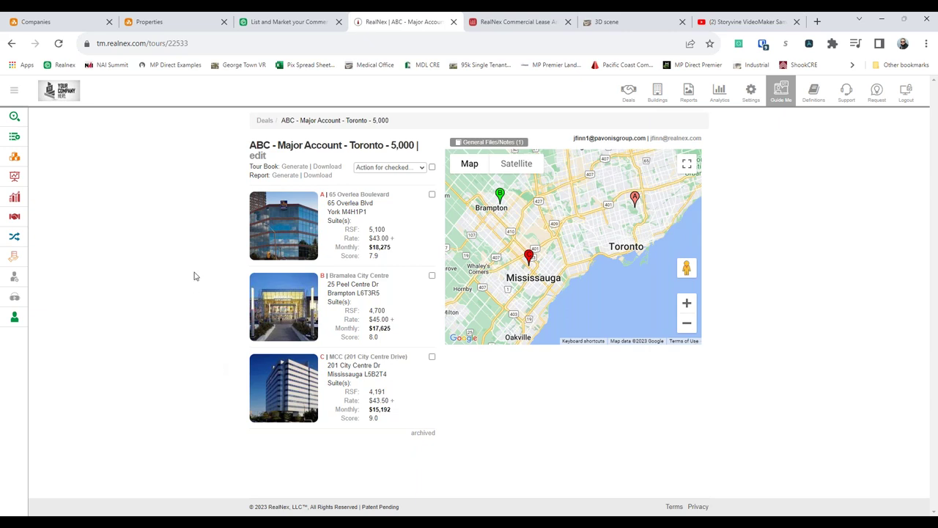
{"action": "left_click_drag", "start_coordinate": [296, 214], "coordinate": [291, 285]}
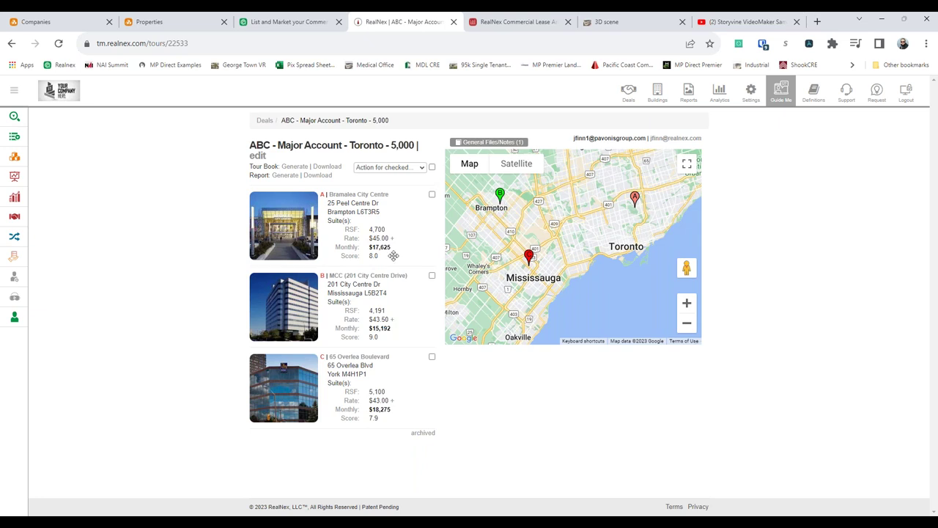
{"action": "left_click", "coordinate": [353, 200]}
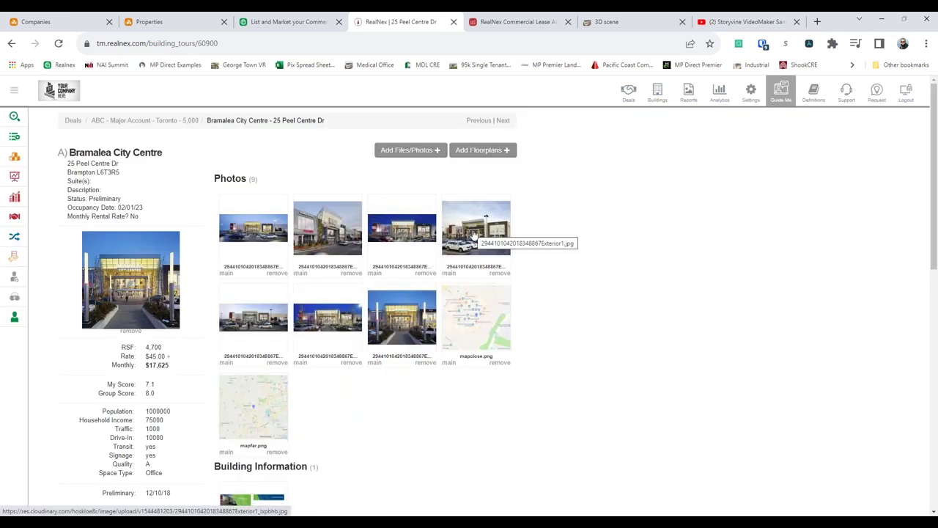
- Scroll down the Bramalea City Centre page and highlight its Tour Notes paragraph
{"action": "scroll", "coordinate": [474, 233], "scroll_direction": "down", "scroll_amount": 3}
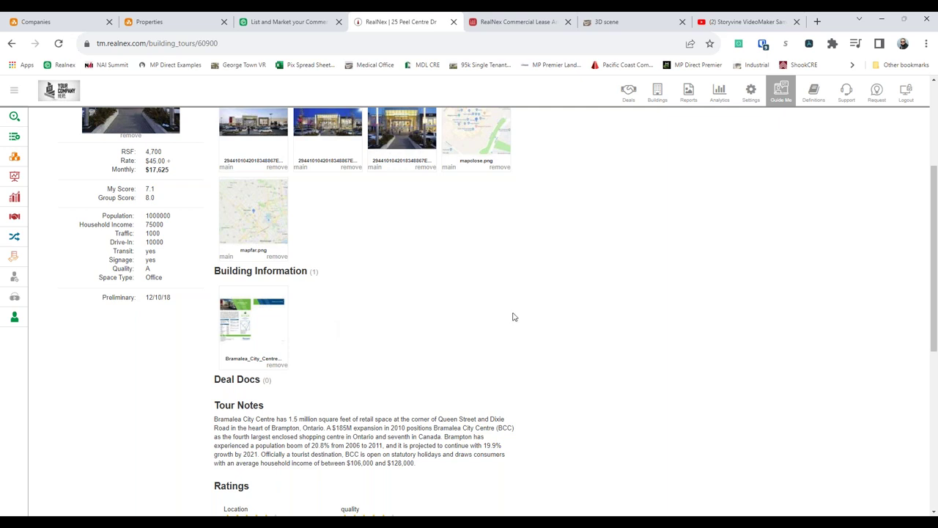
{"action": "scroll", "coordinate": [427, 289], "scroll_direction": "down", "scroll_amount": 2}
{"action": "triple_click", "coordinate": [419, 289]}
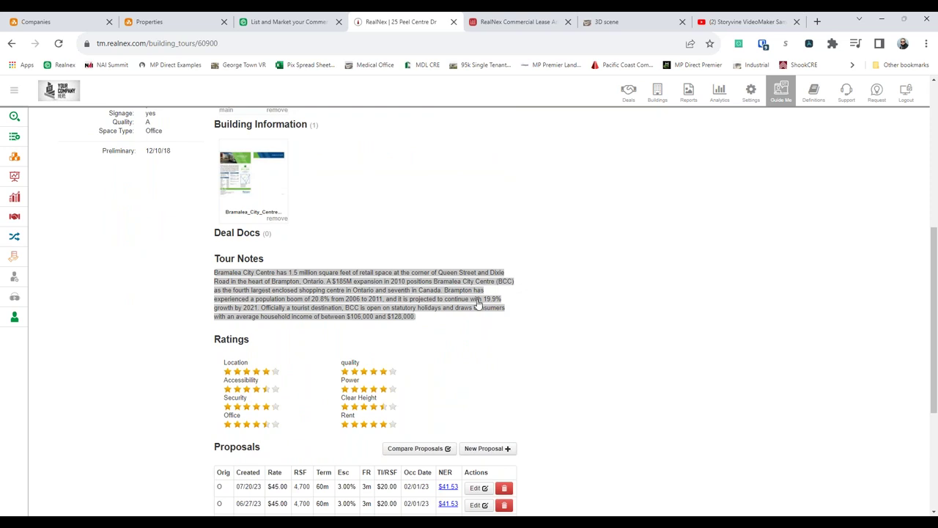
{"action": "left_click", "coordinate": [657, 282]}
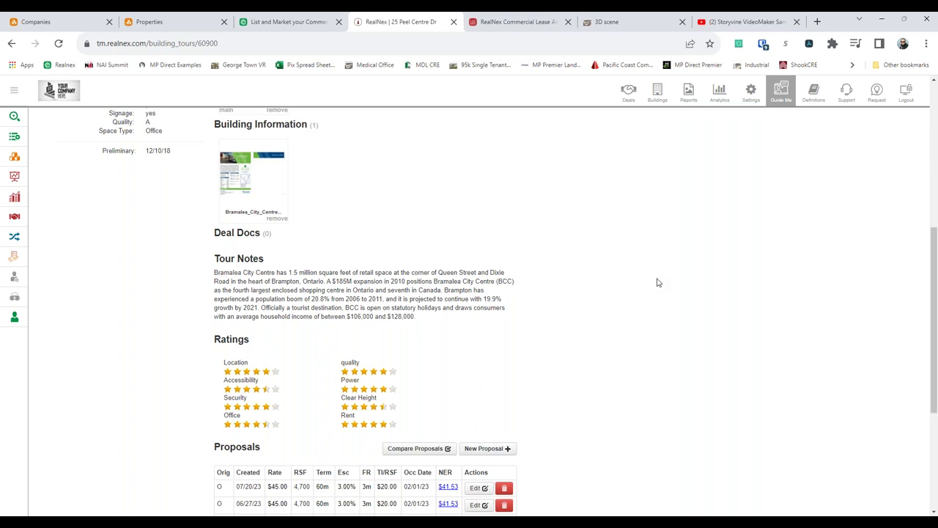
- Review the rest of the building page, then go Back to the deal's tour page
{"action": "scroll", "coordinate": [675, 286], "scroll_direction": "down", "scroll_amount": 2}
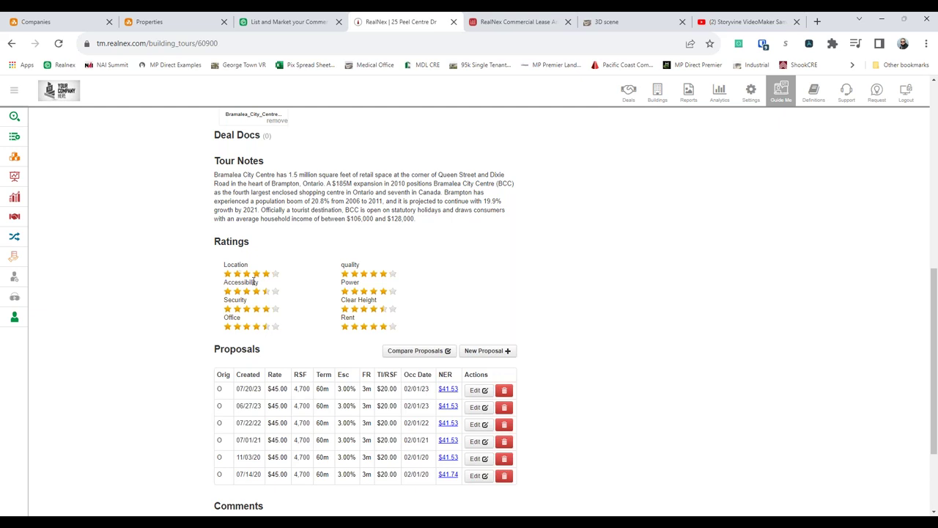
{"action": "scroll", "coordinate": [208, 360], "scroll_direction": "up", "scroll_amount": 3}
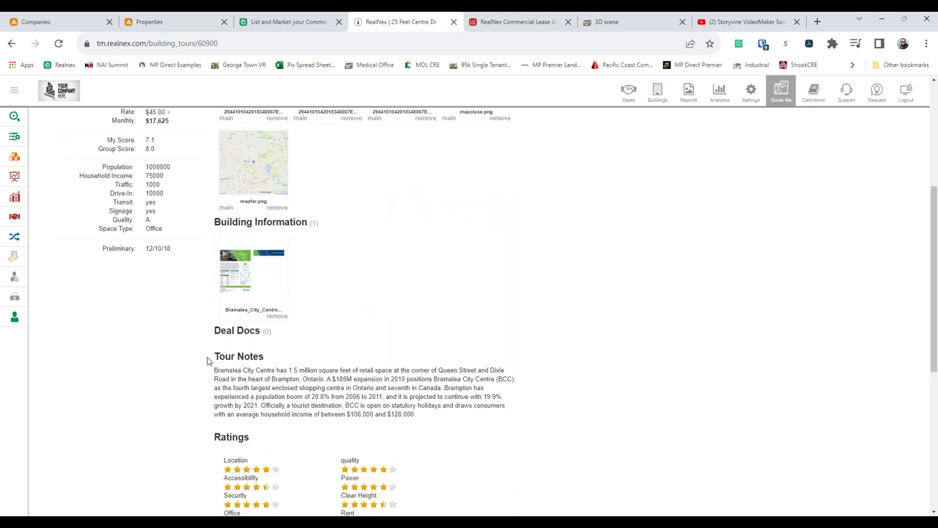
{"action": "scroll", "coordinate": [176, 333], "scroll_direction": "up", "scroll_amount": 3}
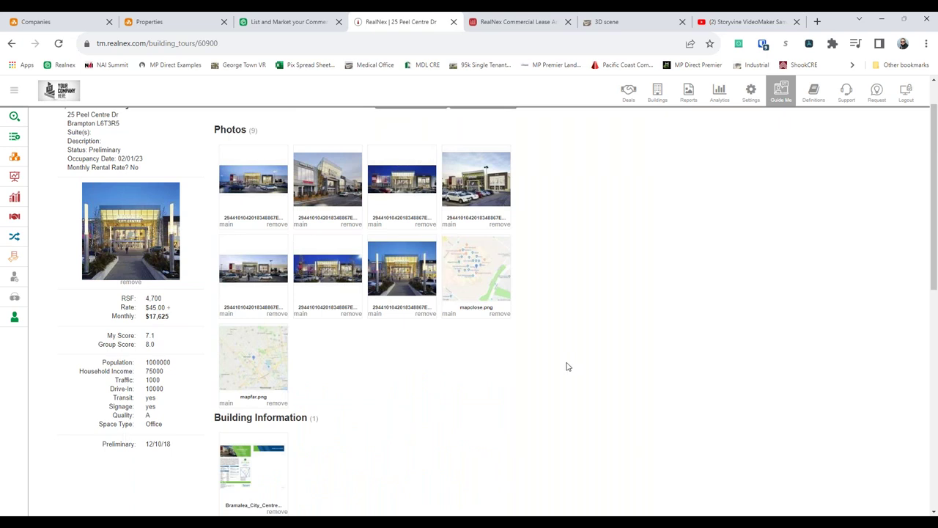
{"action": "scroll", "coordinate": [538, 359], "scroll_direction": "down", "scroll_amount": 5}
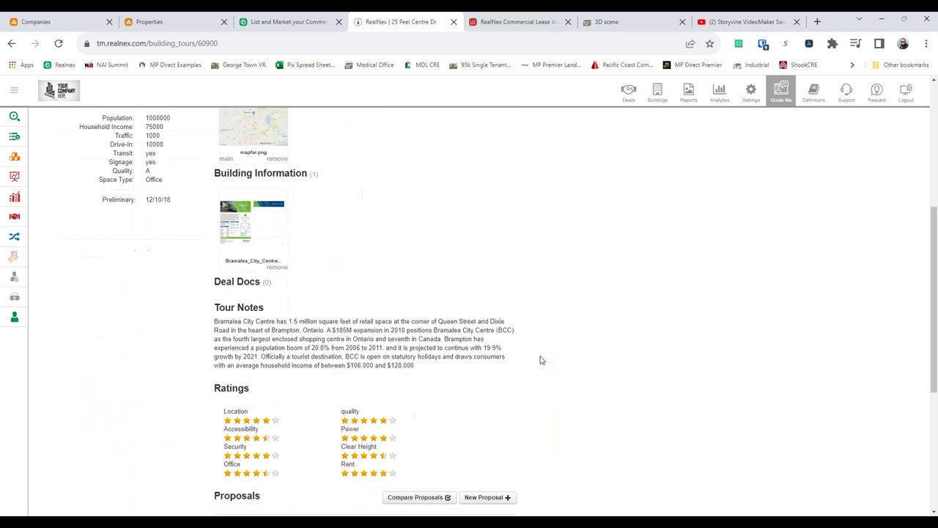
{"action": "scroll", "coordinate": [539, 360], "scroll_direction": "down", "scroll_amount": 2}
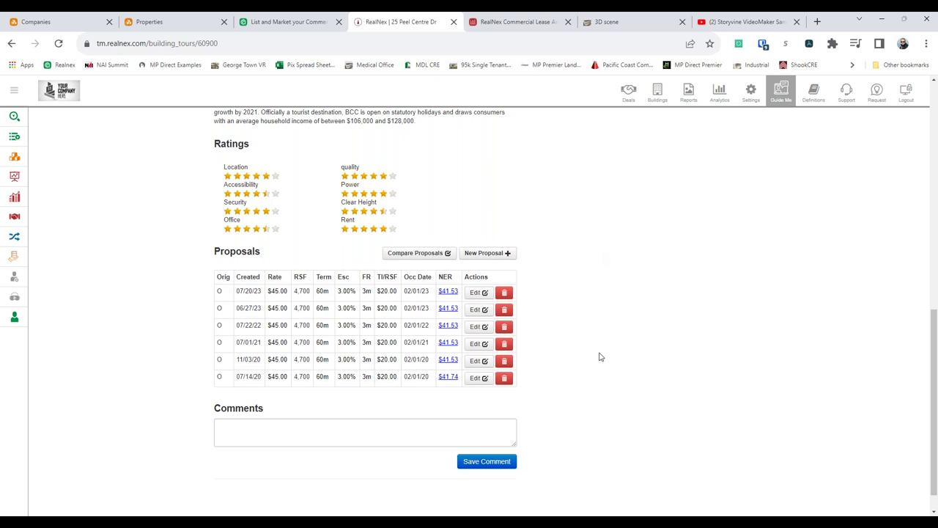
{"action": "scroll", "coordinate": [600, 357], "scroll_direction": "up", "scroll_amount": 15}
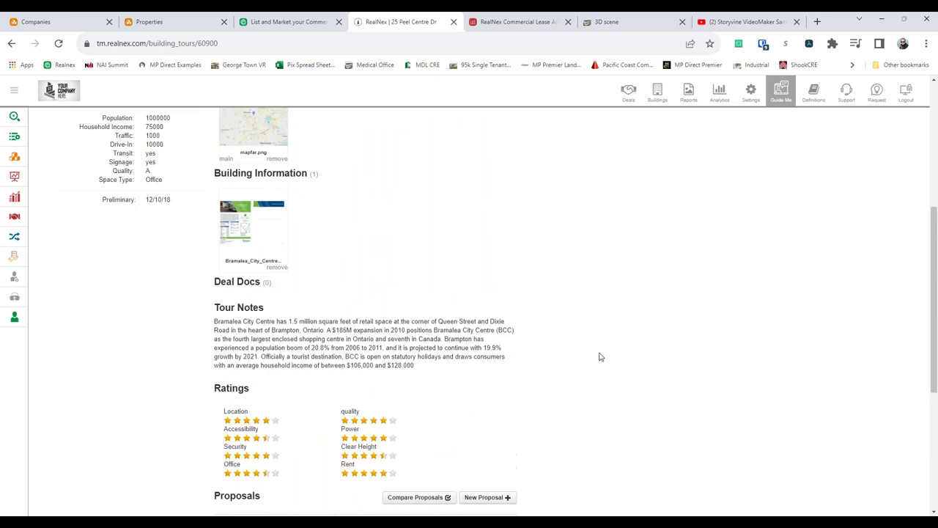
{"action": "right_click", "coordinate": [203, 152]}
{"action": "left_click", "coordinate": [224, 161]}
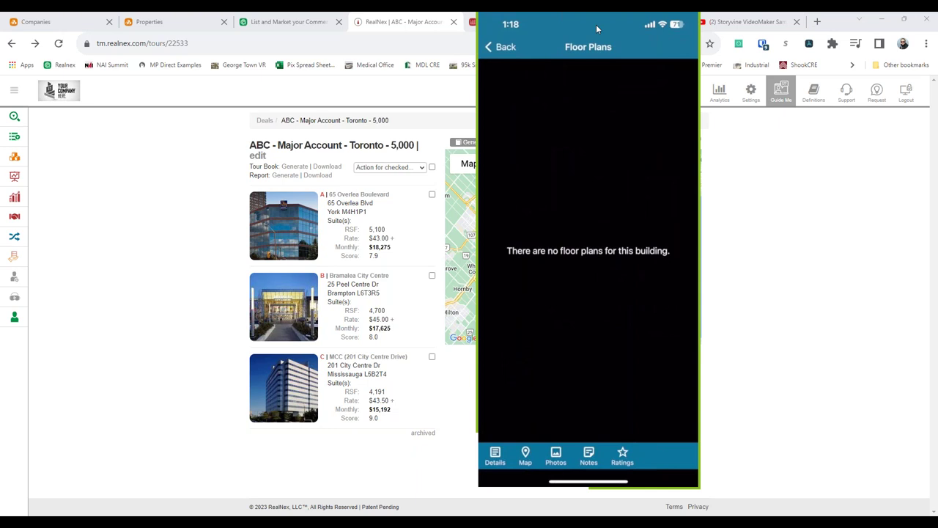
- Drag the phone mirror window off screen to reveal the Toronto tour's three mapped buildings
{"action": "left_click_drag", "start_coordinate": [593, 25], "coordinate": [2, 37]}
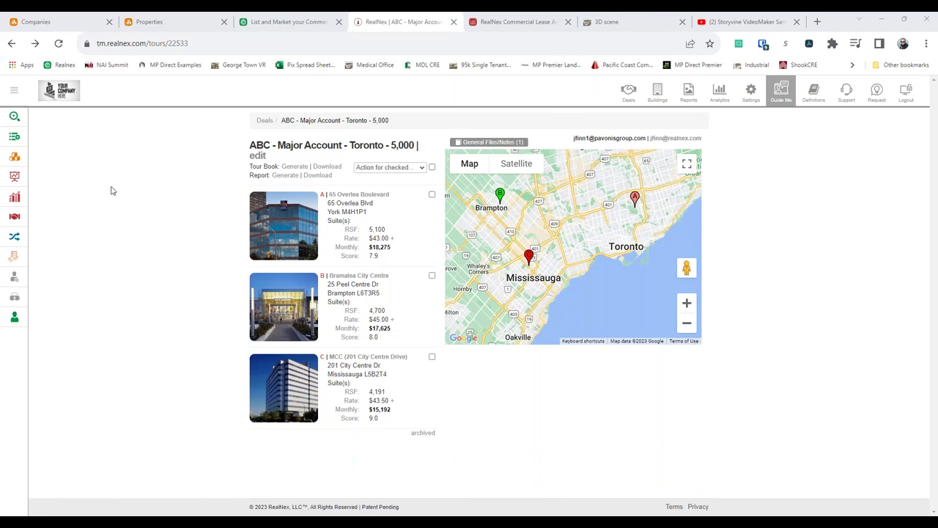
- Open the Toronto deal's 151-page tour book PDF via its Download link
{"action": "left_click", "coordinate": [331, 167]}
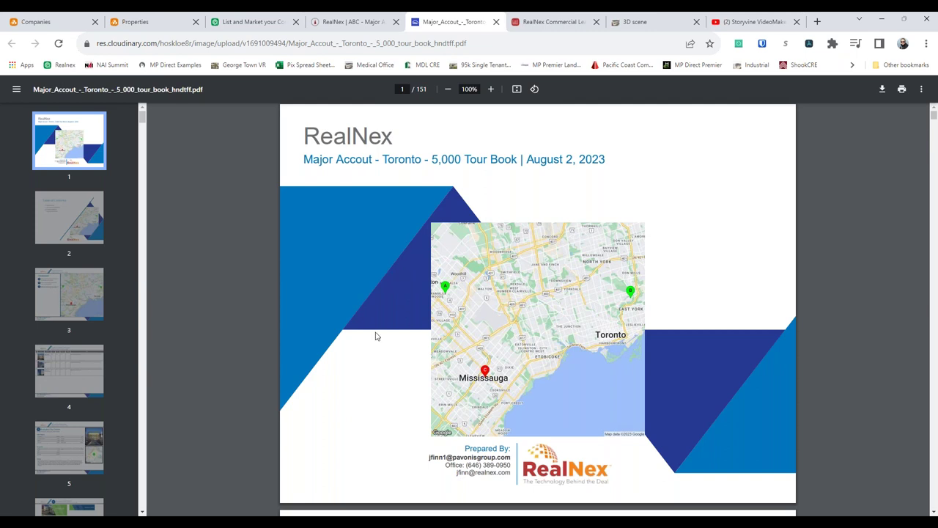
{"action": "scroll", "coordinate": [375, 335], "scroll_direction": "down", "scroll_amount": 4}
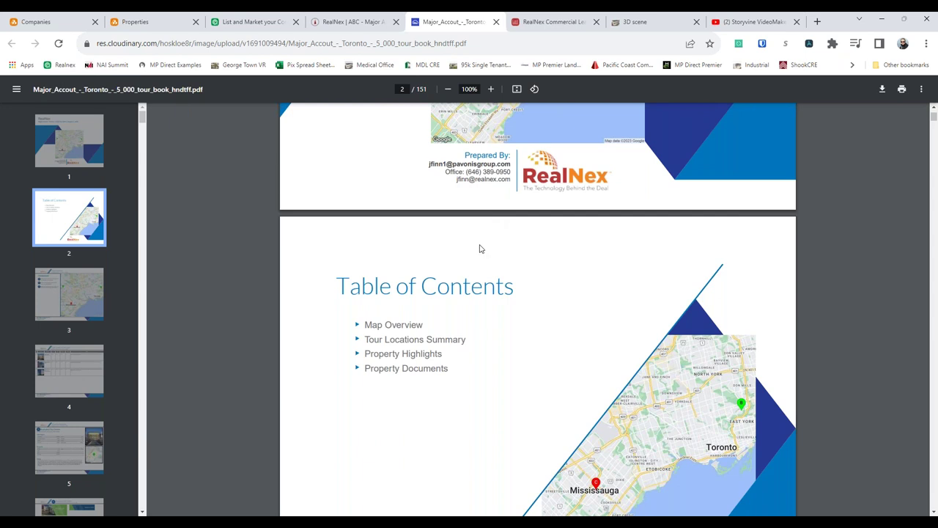
- Browse the tour book's cover and opening pages
{"action": "scroll", "coordinate": [480, 247], "scroll_direction": "down", "scroll_amount": 2}
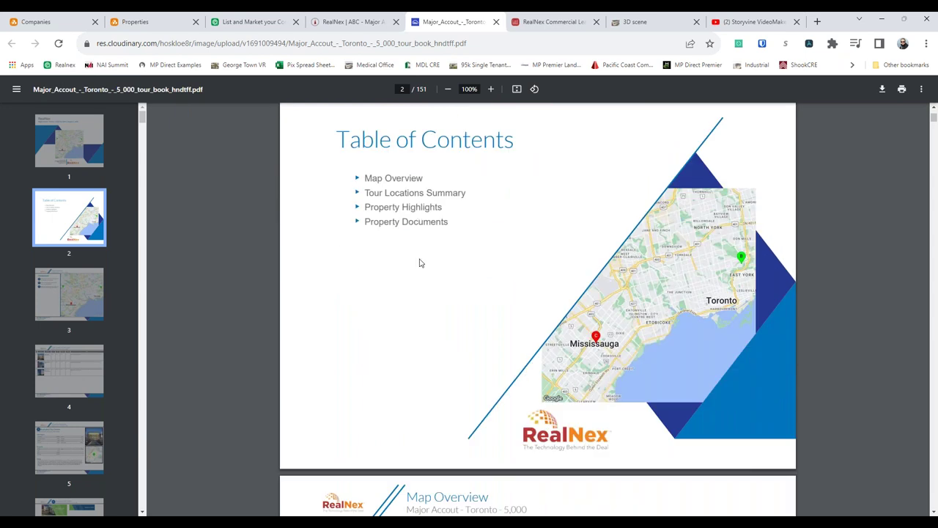
{"action": "scroll", "coordinate": [408, 295], "scroll_direction": "down", "scroll_amount": 6}
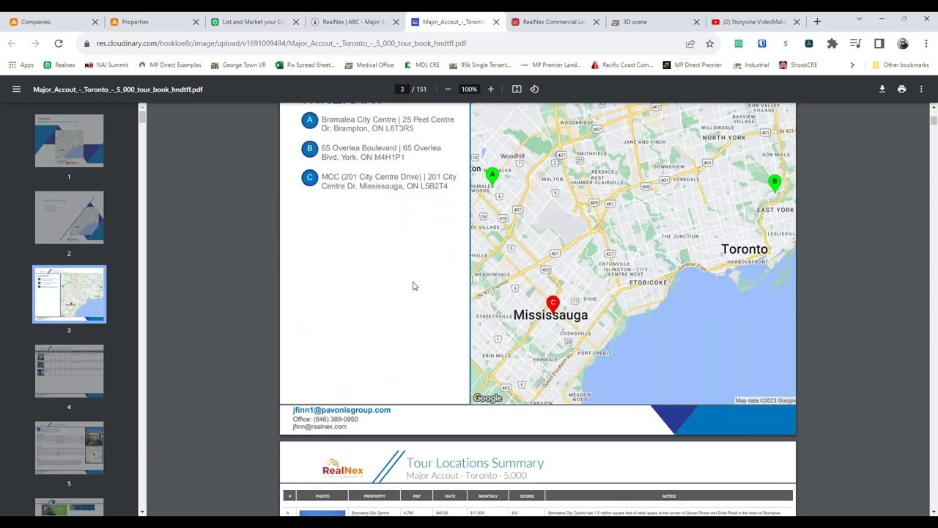
{"action": "scroll", "coordinate": [412, 286], "scroll_direction": "up", "scroll_amount": 1}
{"action": "scroll", "coordinate": [387, 340], "scroll_direction": "down", "scroll_amount": 6}
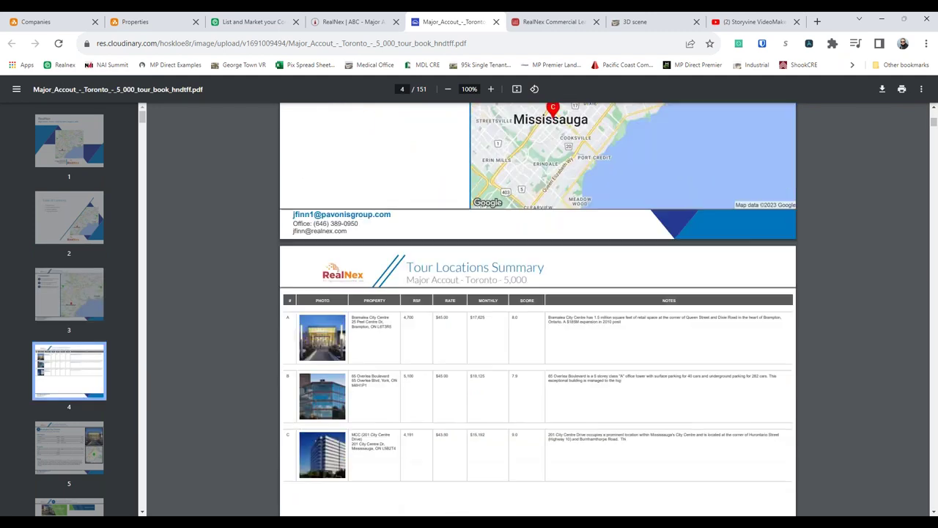
{"action": "scroll", "coordinate": [374, 321], "scroll_direction": "up", "scroll_amount": 1}
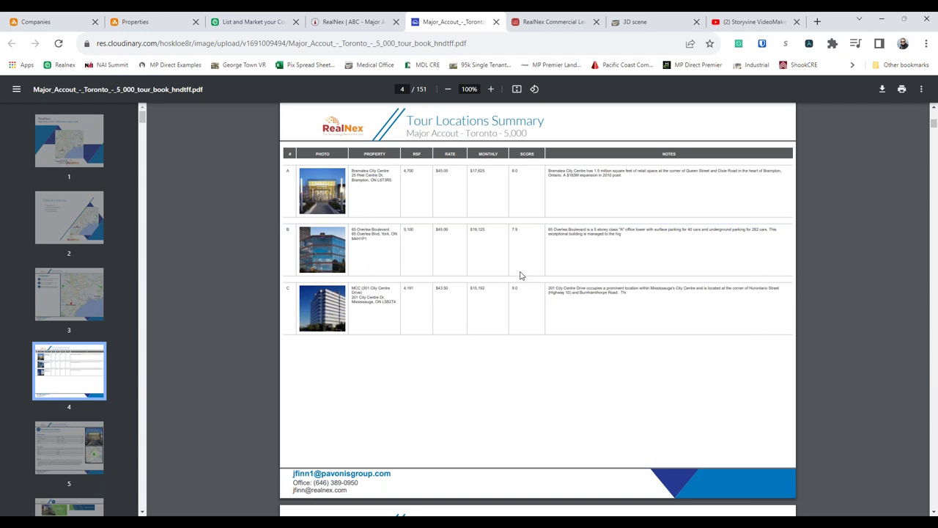
{"action": "scroll", "coordinate": [522, 277], "scroll_direction": "down", "scroll_amount": 3}
{"action": "scroll", "coordinate": [518, 275], "scroll_direction": "down", "scroll_amount": 4}
{"action": "scroll", "coordinate": [518, 275], "scroll_direction": "up", "scroll_amount": 1}
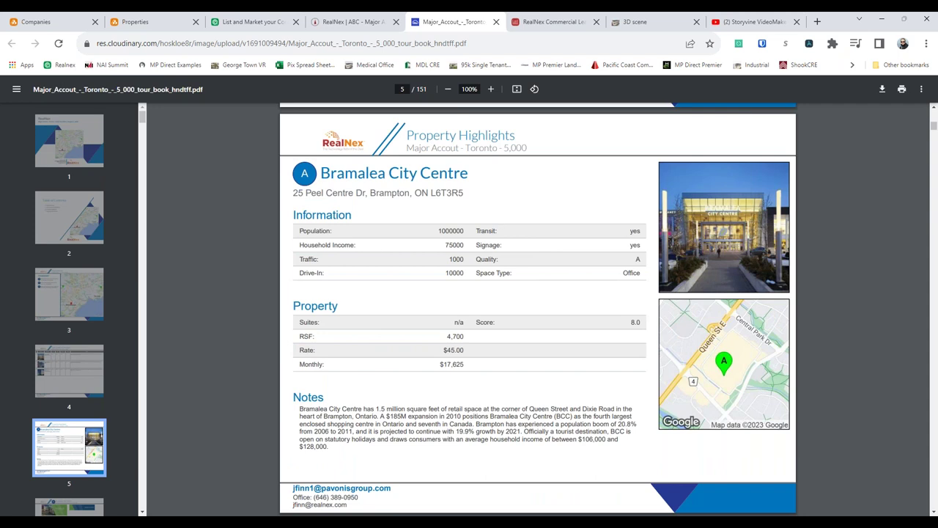
- Scroll on through page 12's Bramalea City Centre pages, then close the PDF tab
{"action": "scroll", "coordinate": [501, 227], "scroll_direction": "down", "scroll_amount": 5}
{"action": "scroll", "coordinate": [470, 255], "scroll_direction": "down", "scroll_amount": 1}
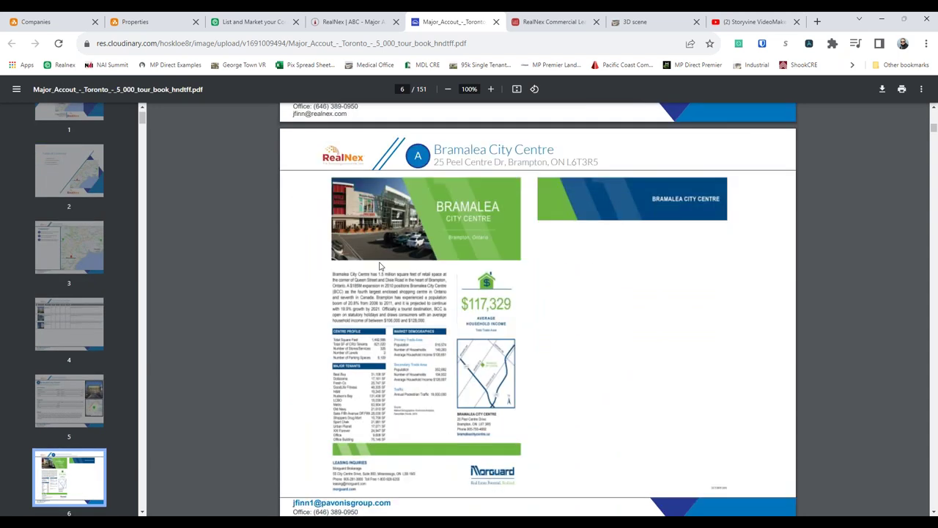
{"action": "scroll", "coordinate": [523, 271], "scroll_direction": "down", "scroll_amount": 6}
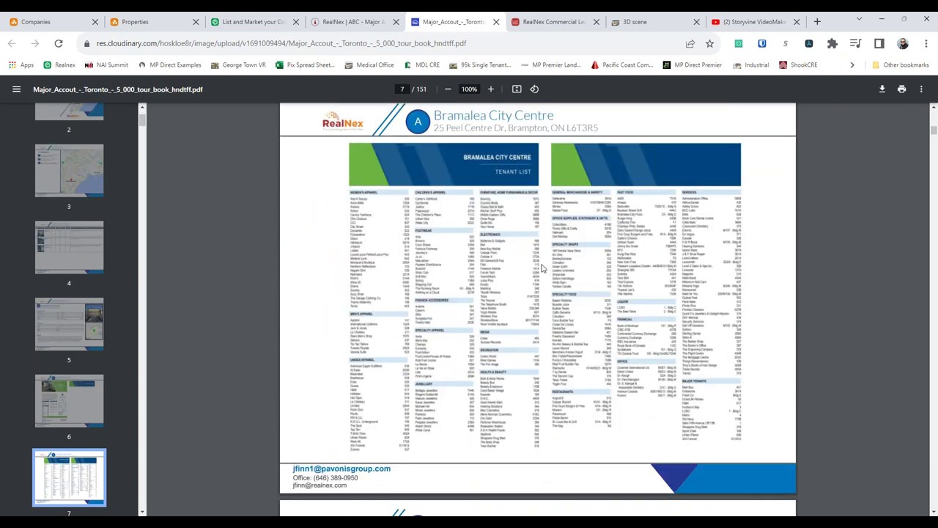
{"action": "scroll", "coordinate": [523, 268], "scroll_direction": "down", "scroll_amount": 6}
{"action": "scroll", "coordinate": [543, 269], "scroll_direction": "down", "scroll_amount": 5}
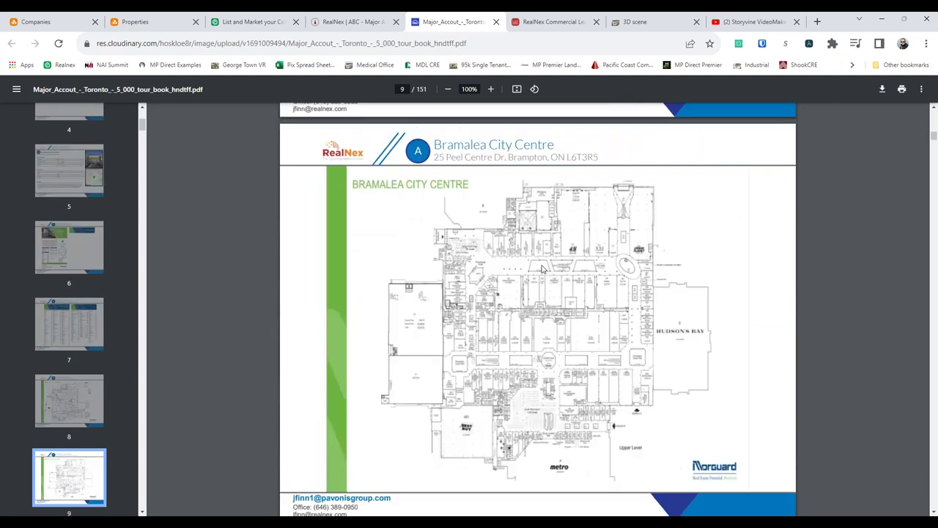
{"action": "scroll", "coordinate": [543, 269], "scroll_direction": "down", "scroll_amount": 5}
{"action": "scroll", "coordinate": [549, 252], "scroll_direction": "down", "scroll_amount": 2}
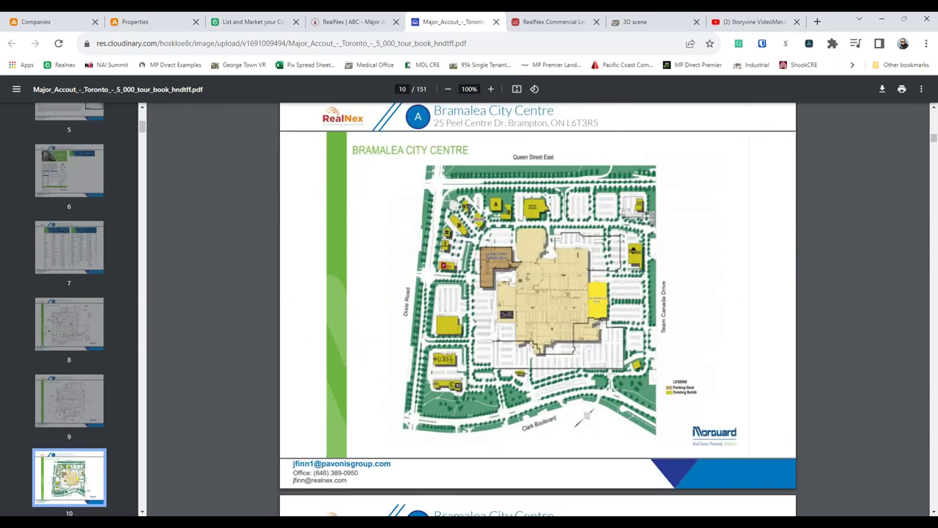
{"action": "scroll", "coordinate": [549, 252], "scroll_direction": "down", "scroll_amount": 5}
{"action": "scroll", "coordinate": [549, 252], "scroll_direction": "down", "scroll_amount": 7}
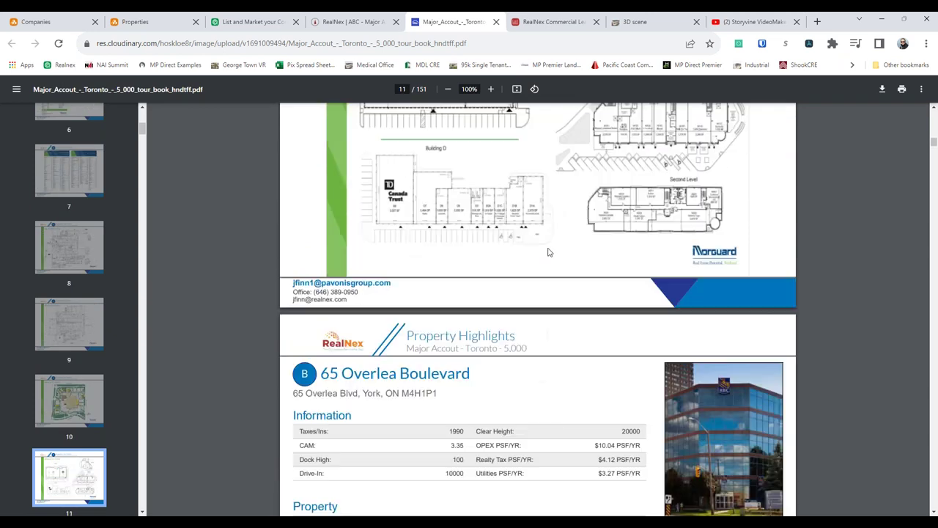
{"action": "left_click", "coordinate": [496, 21]}
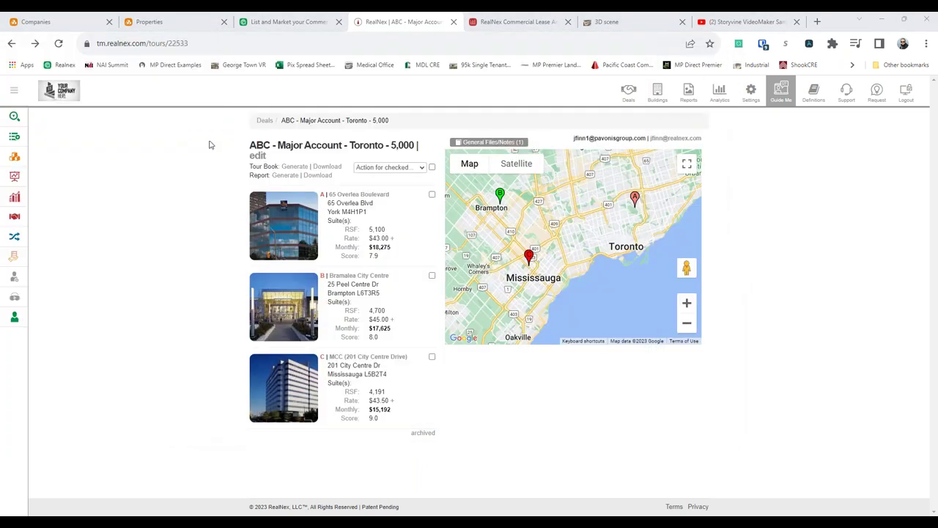
- Go Back from the Toronto deal's tour page to the tours list
{"action": "right_click", "coordinate": [209, 144]}
{"action": "left_click", "coordinate": [219, 149]}
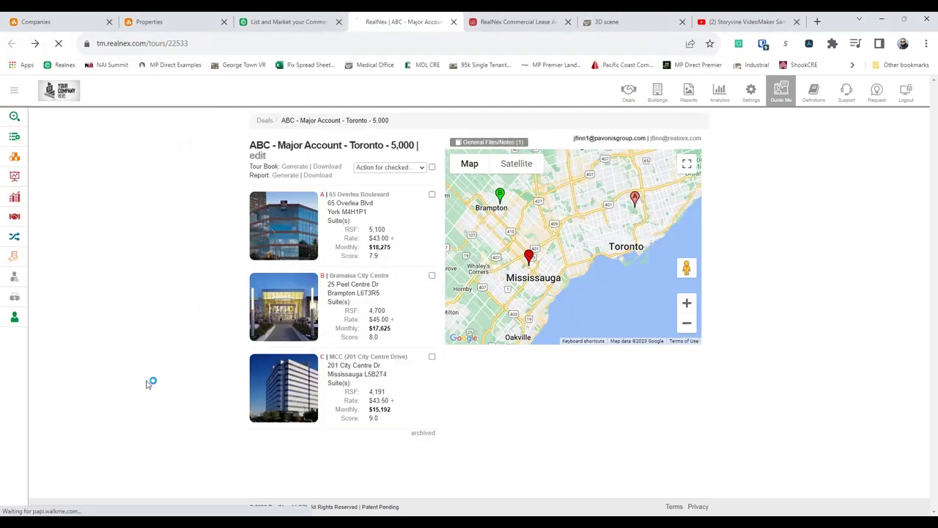
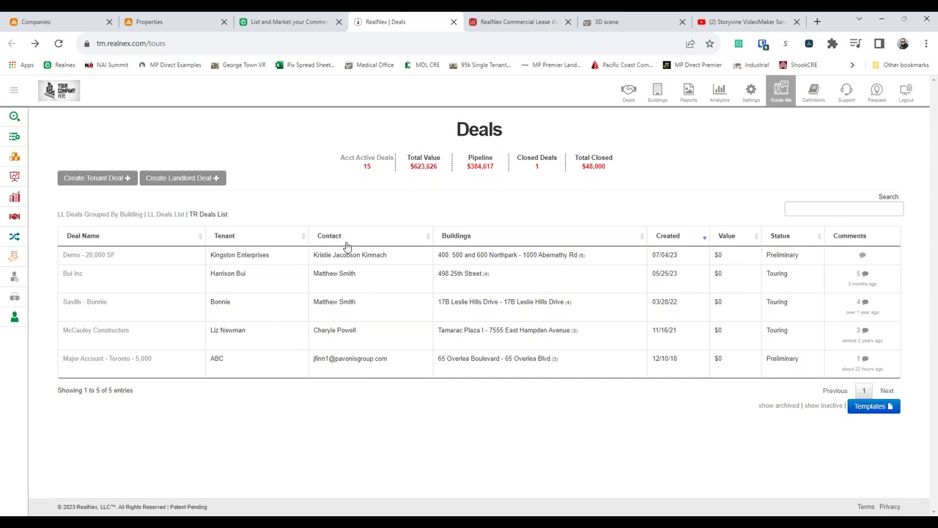
- Create a tenant deal, entering the tenant's name as Deal Name and the client name
{"action": "left_click", "coordinate": [124, 180]}
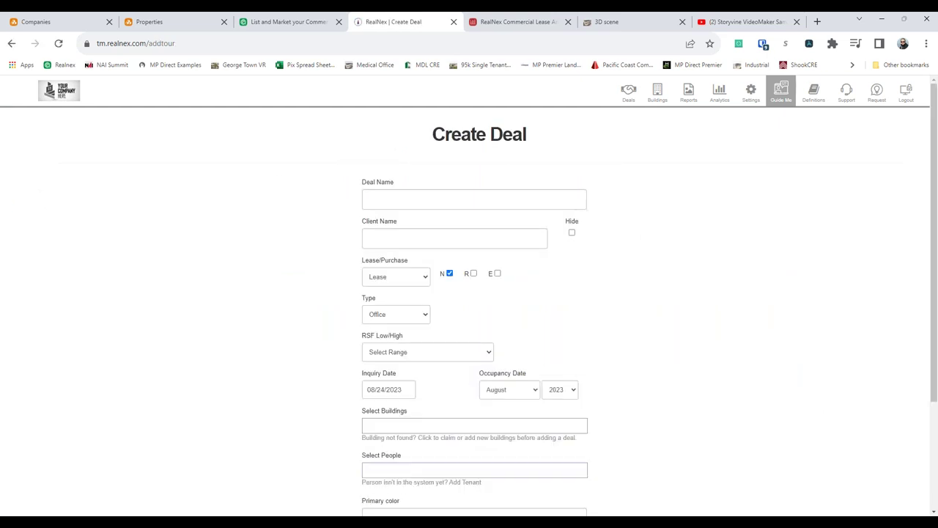
{"action": "left_click", "coordinate": [404, 197]}
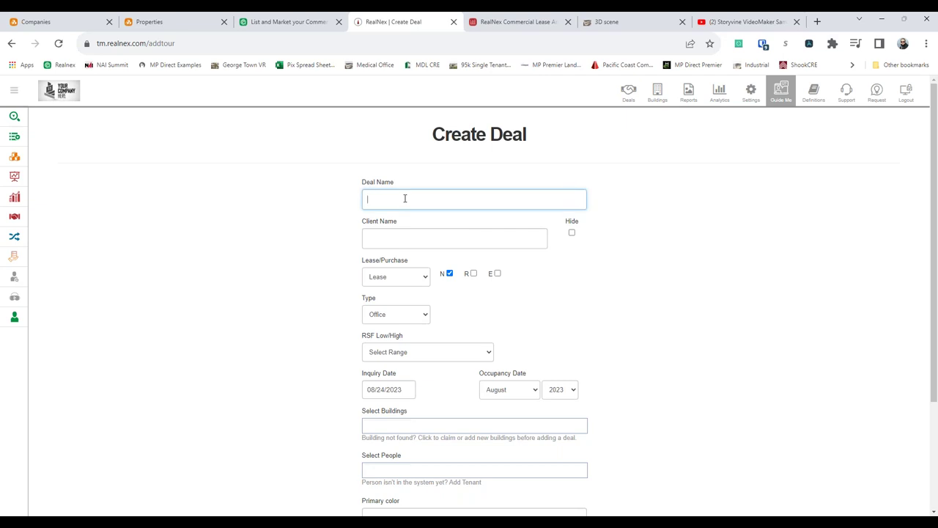
{"action": "left_click", "coordinate": [402, 243]}
{"action": "type", "text": "Jack & Tim"}
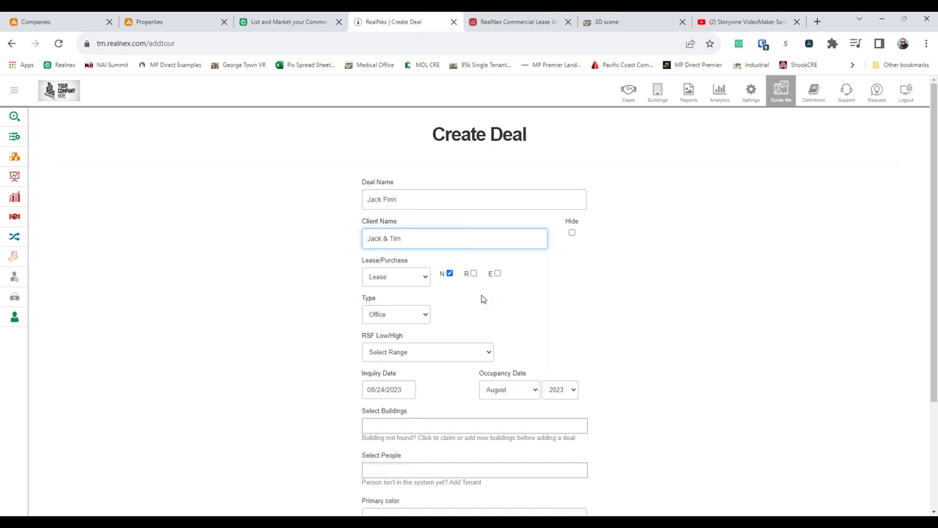
- Leave the deal as an Office Lease and set RSF Low/High to 2,501 - 5,000
{"action": "left_click", "coordinate": [400, 281]}
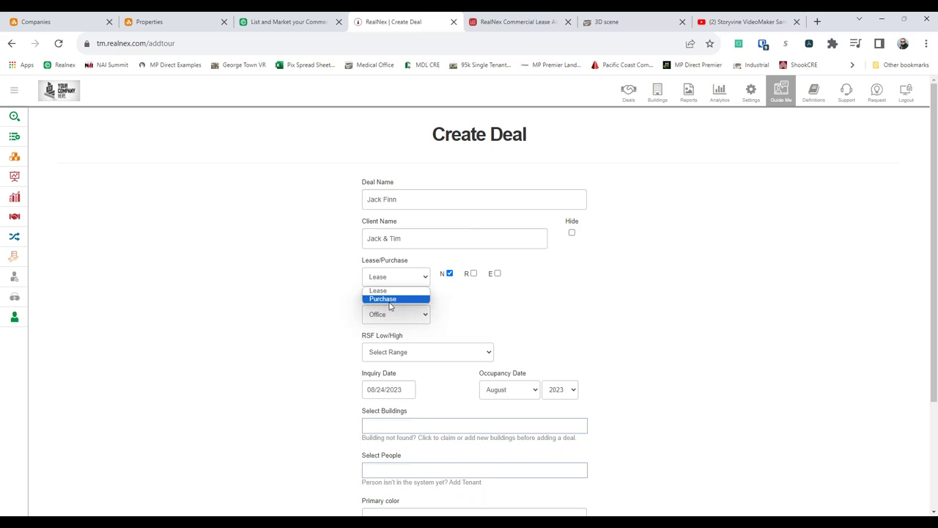
{"action": "left_click", "coordinate": [358, 281]}
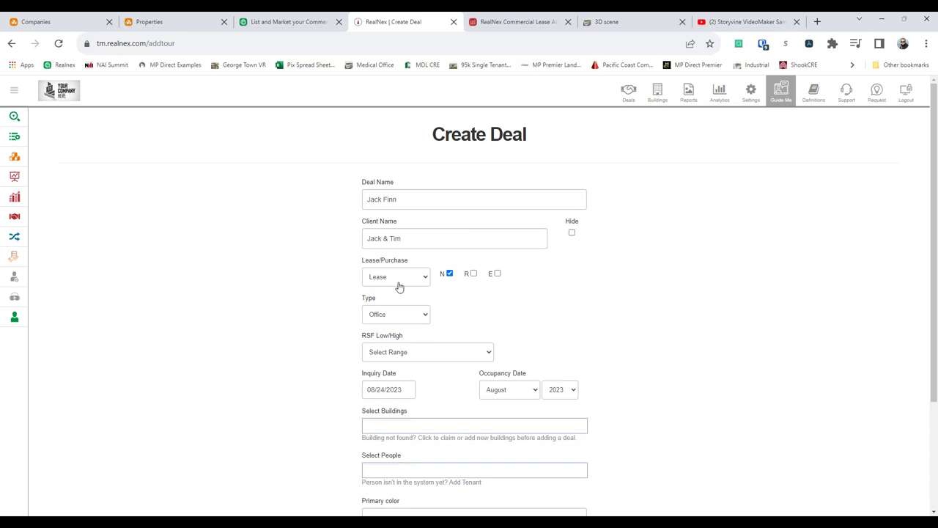
{"action": "left_click", "coordinate": [400, 316]}
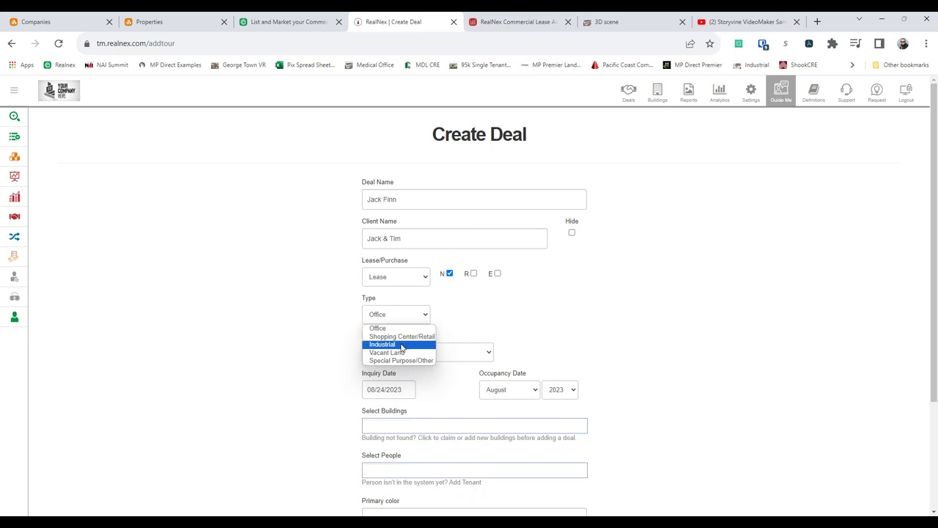
{"action": "left_click", "coordinate": [305, 335]}
{"action": "left_click", "coordinate": [393, 282]}
{"action": "left_click", "coordinate": [393, 299]}
{"action": "left_click", "coordinate": [390, 316]}
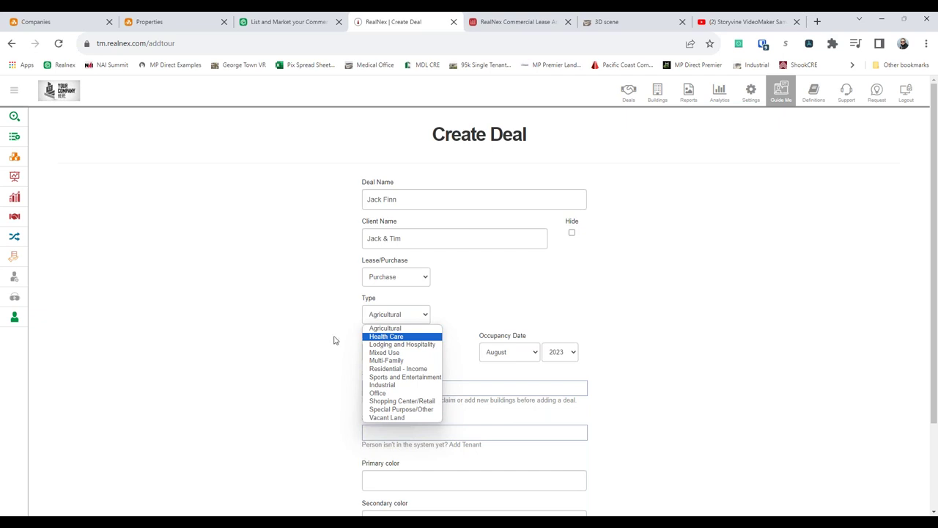
{"action": "left_click", "coordinate": [411, 331]}
{"action": "left_click", "coordinate": [392, 276]}
{"action": "left_click", "coordinate": [405, 291]}
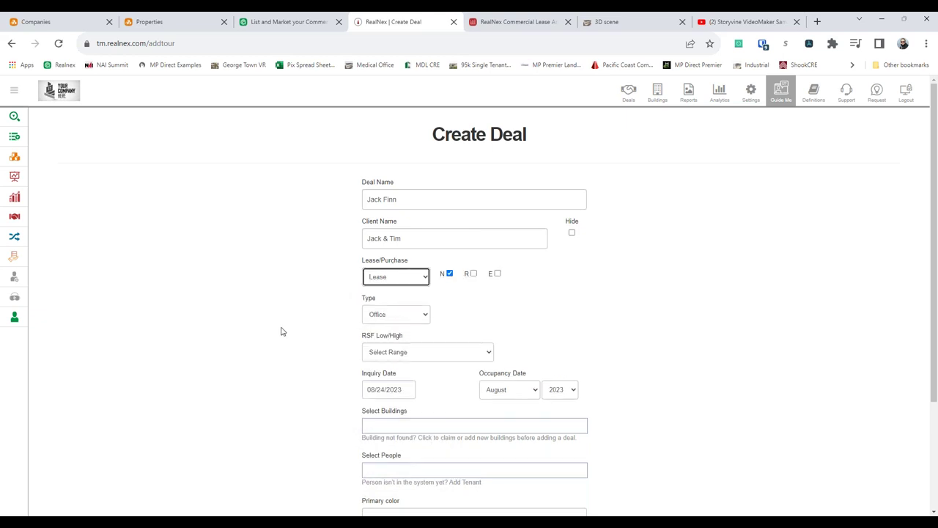
{"action": "left_click", "coordinate": [417, 351]}
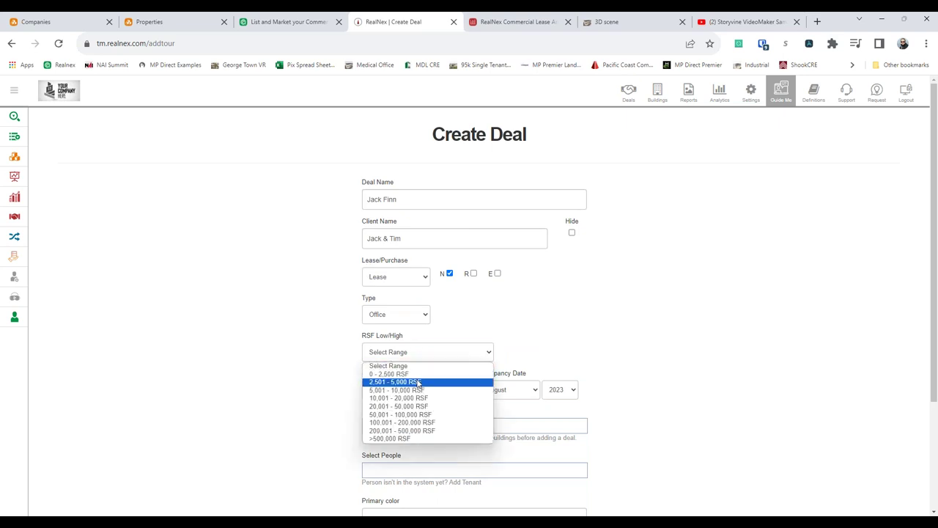
{"action": "left_click", "coordinate": [413, 382]}
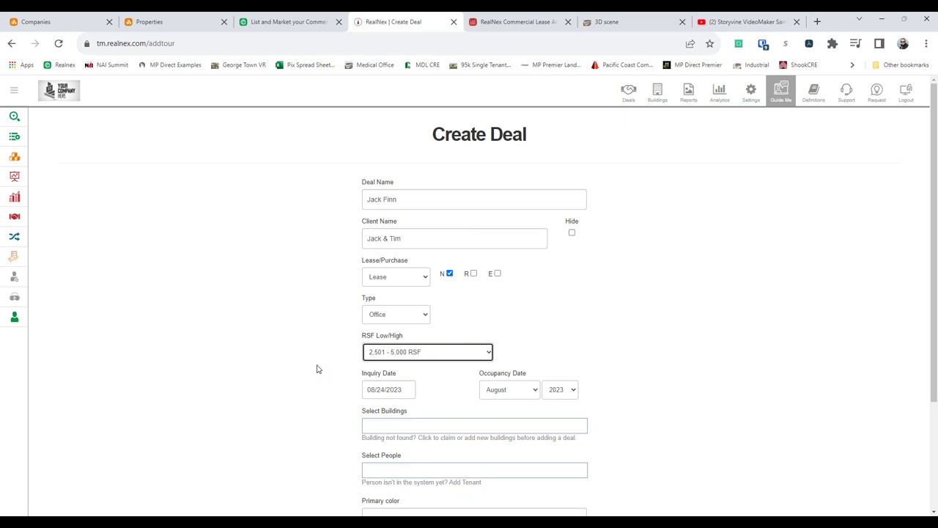
- Attach the Tristaff Building at 6336 Greenwich Dr Ste E to the deal
{"action": "scroll", "coordinate": [317, 368], "scroll_direction": "down", "scroll_amount": 2}
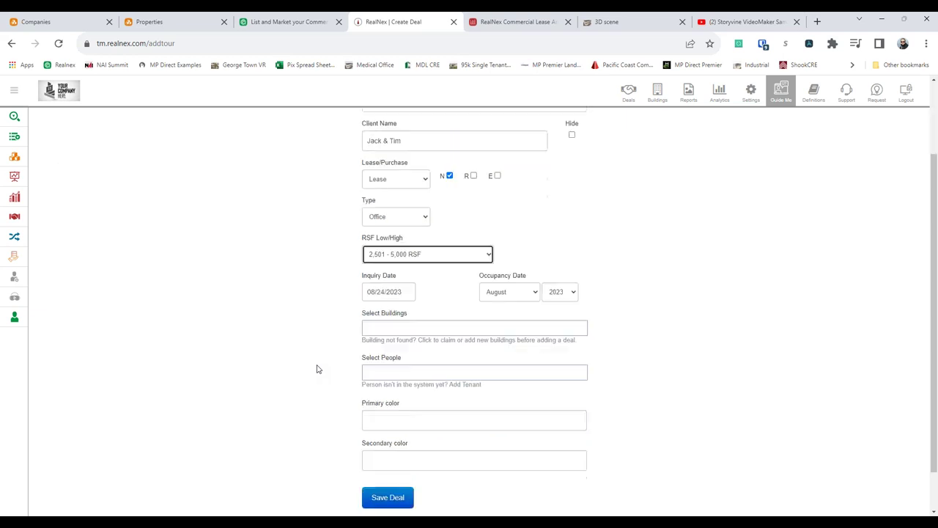
{"action": "left_click", "coordinate": [444, 329]}
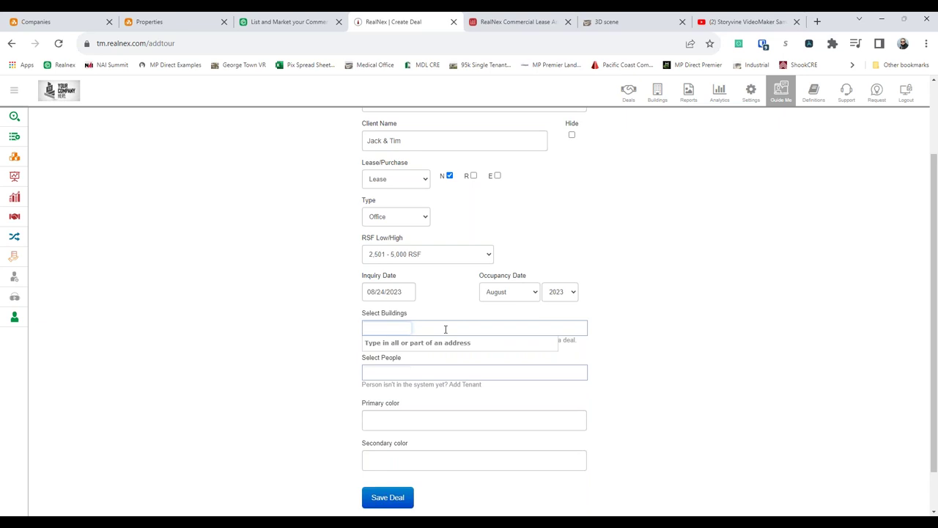
{"action": "type", "text": "5336"}
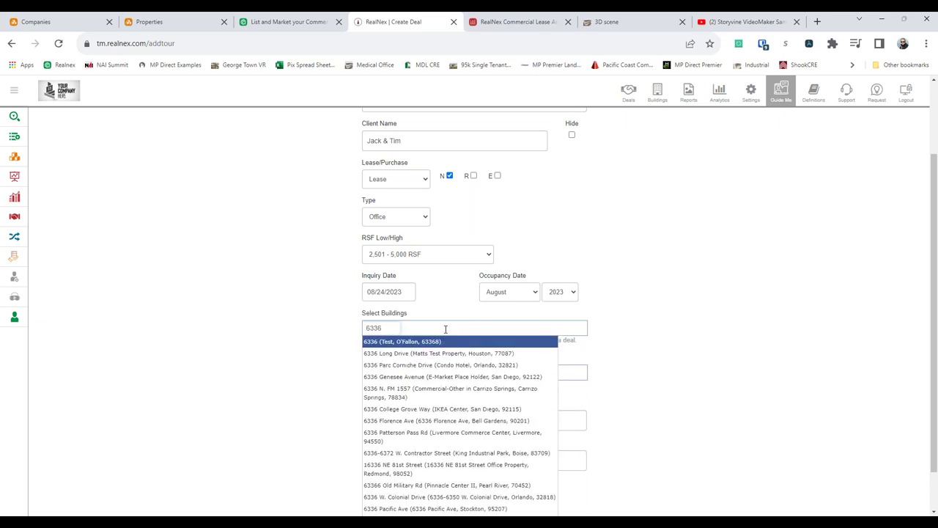
{"action": "type", "text": " green"}
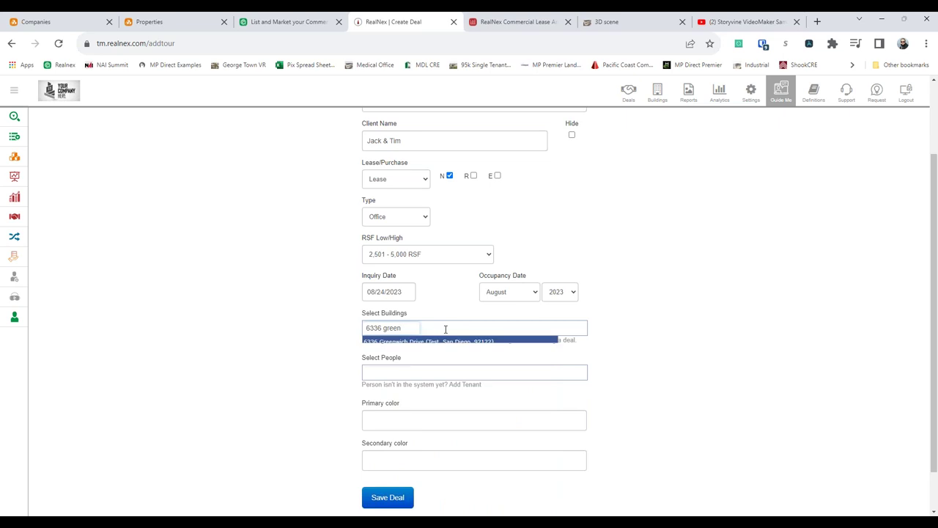
{"action": "left_click", "coordinate": [442, 354]}
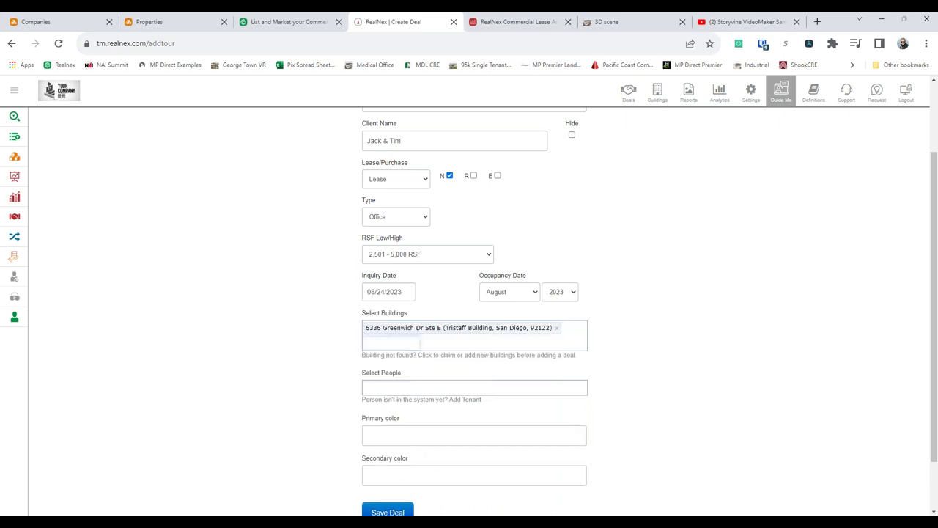
- Add the tenant contact by their e-mail address and save the deal
{"action": "left_click", "coordinate": [414, 393]}
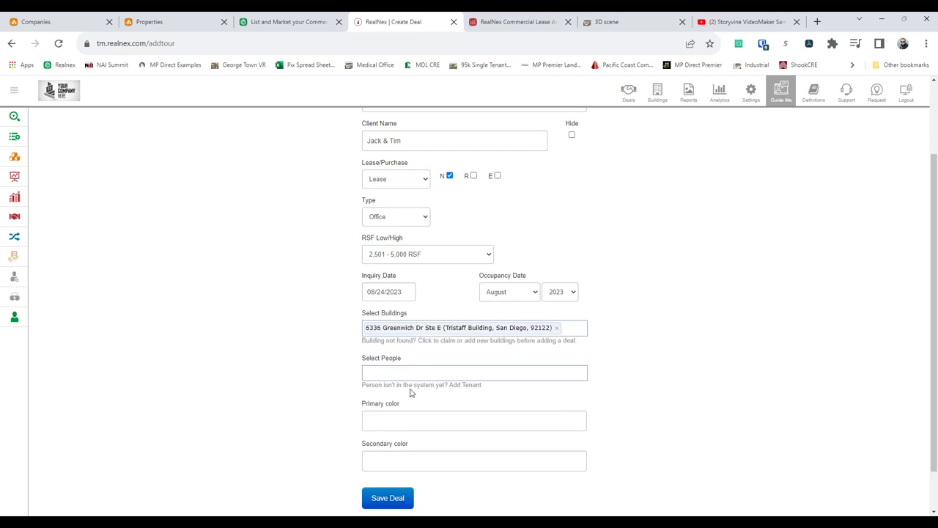
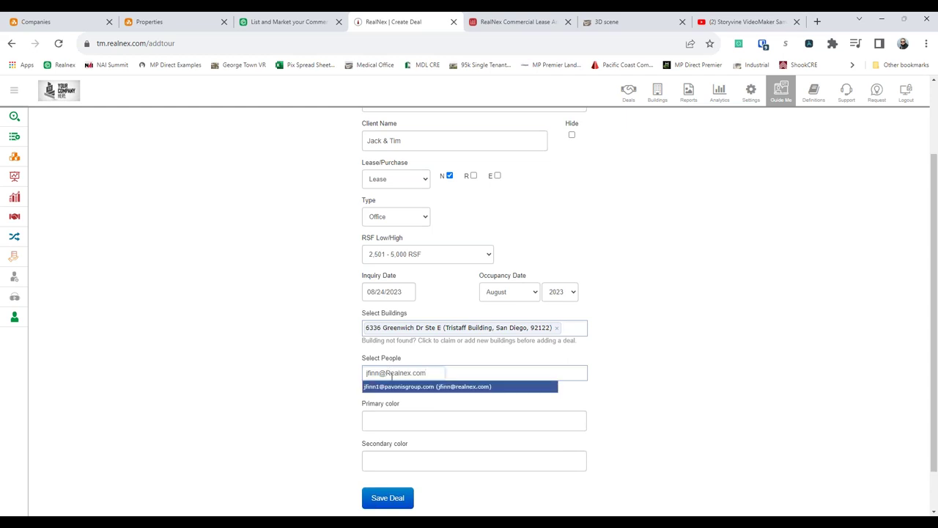
{"action": "left_click", "coordinate": [389, 386]}
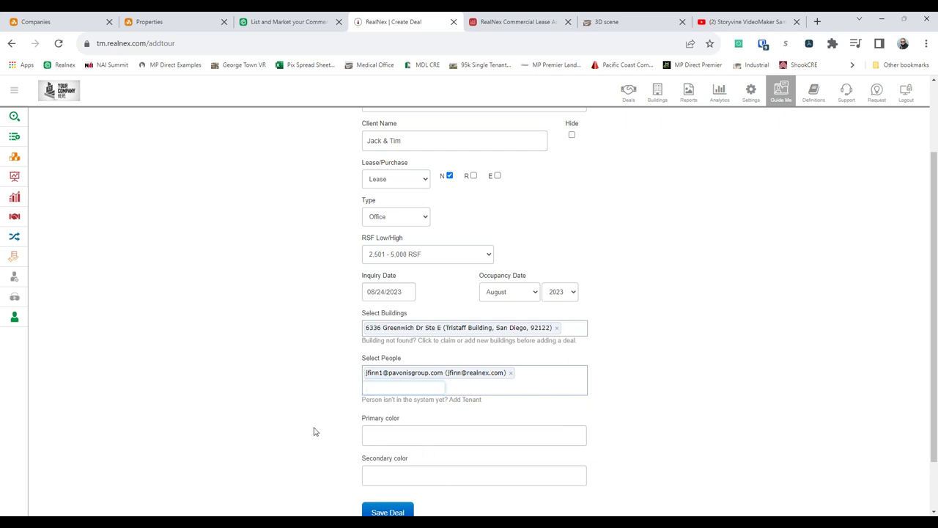
{"action": "scroll", "coordinate": [301, 414], "scroll_direction": "down", "scroll_amount": 1}
{"action": "left_click", "coordinate": [386, 450]}
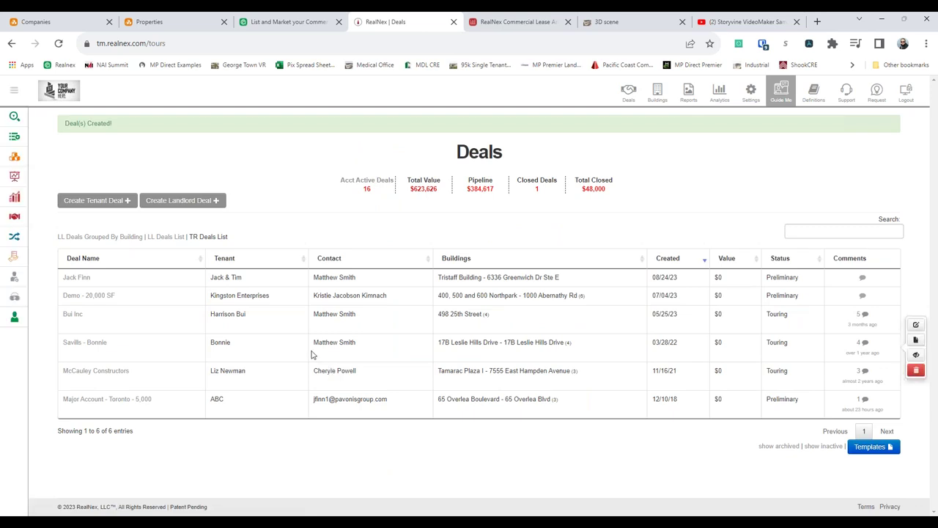
- Keep the new deal at Preliminary status and confirm the status date with Set Status
{"action": "mouse_move", "coordinate": [782, 280]}
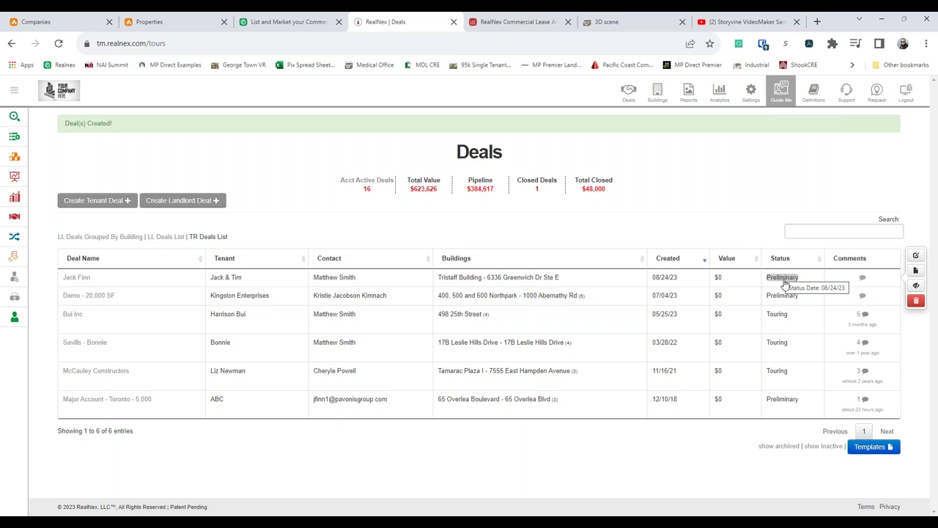
{"action": "left_click", "coordinate": [782, 278]}
{"action": "left_click", "coordinate": [784, 283]}
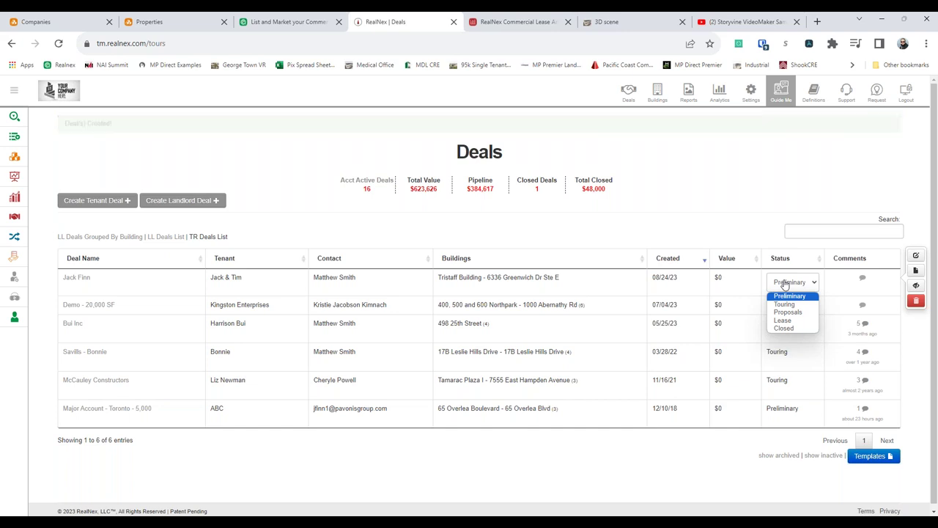
{"action": "left_click", "coordinate": [762, 213]}
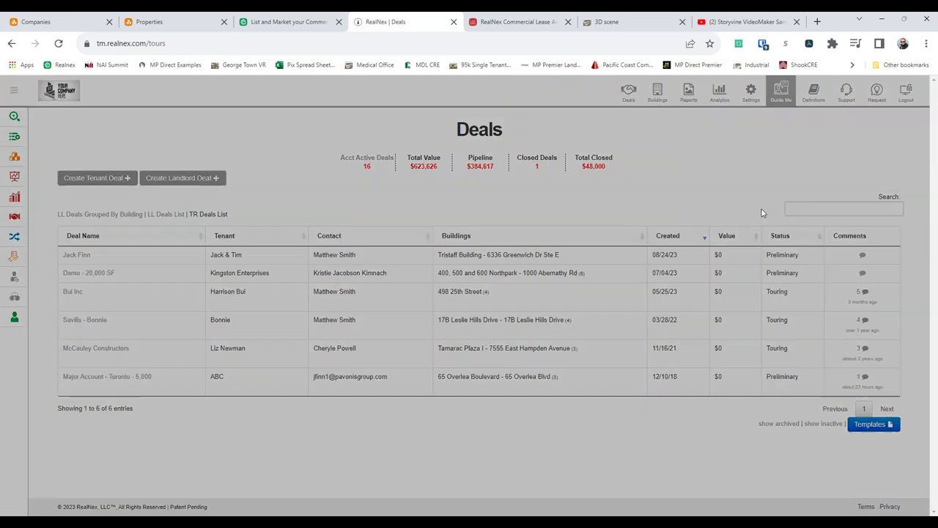
{"action": "left_click", "coordinate": [575, 216]}
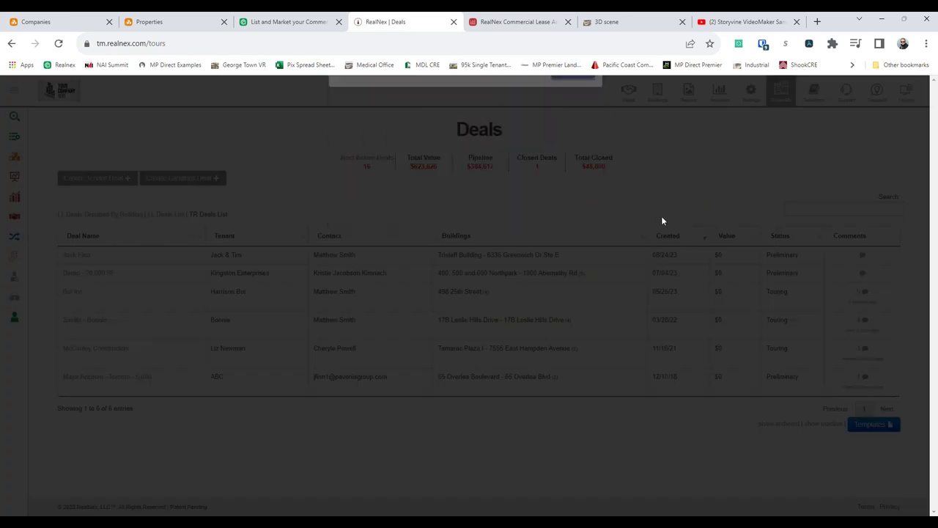
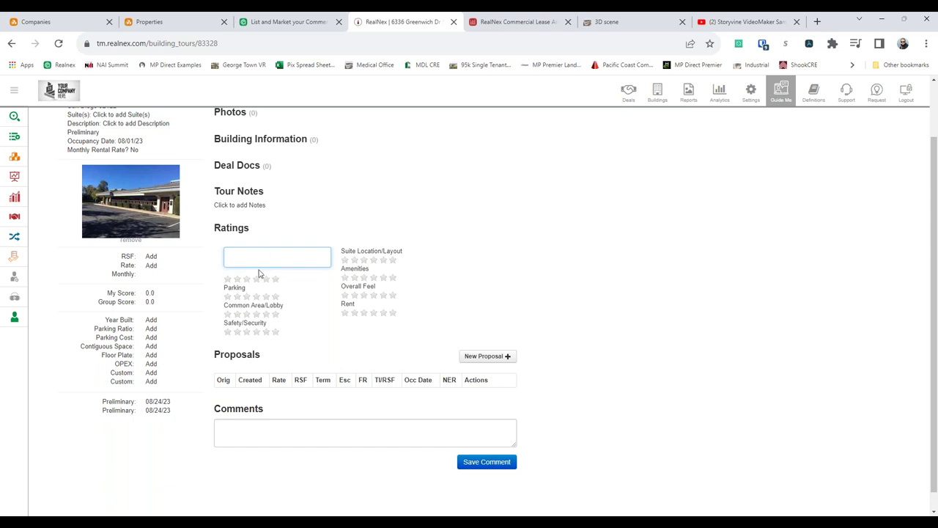
- Close the empty rating-name editor without making changes
{"action": "left_click", "coordinate": [528, 233]}
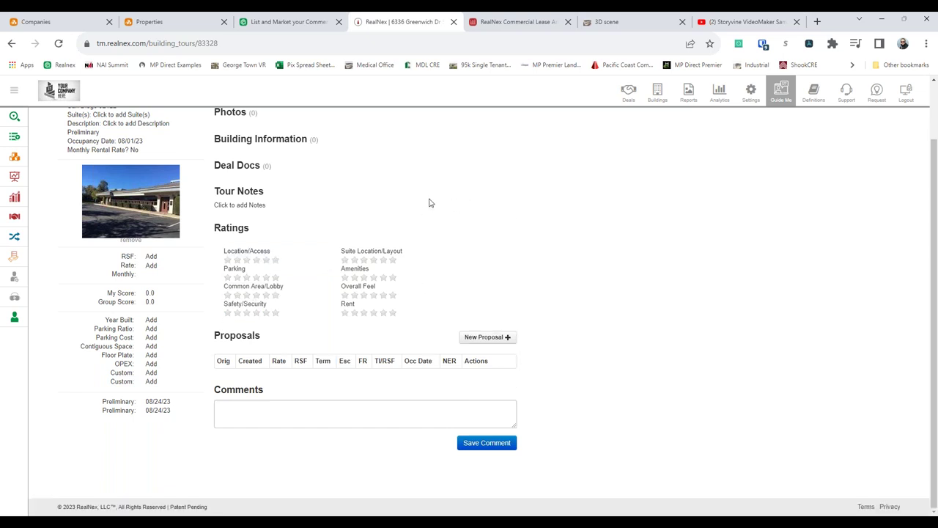
{"action": "left_click_drag", "start_coordinate": [117, 293], "coordinate": [162, 294]}
{"action": "left_click", "coordinate": [164, 295]}
- Rate Location/Access 4, Parking 1, Common Area/Lobby 3 and Safety/Security 4 stars
{"action": "left_click", "coordinate": [256, 260]}
{"action": "left_click", "coordinate": [265, 278]}
{"action": "left_click", "coordinate": [245, 294]}
{"action": "left_click", "coordinate": [247, 295]}
{"action": "left_click", "coordinate": [265, 313]}
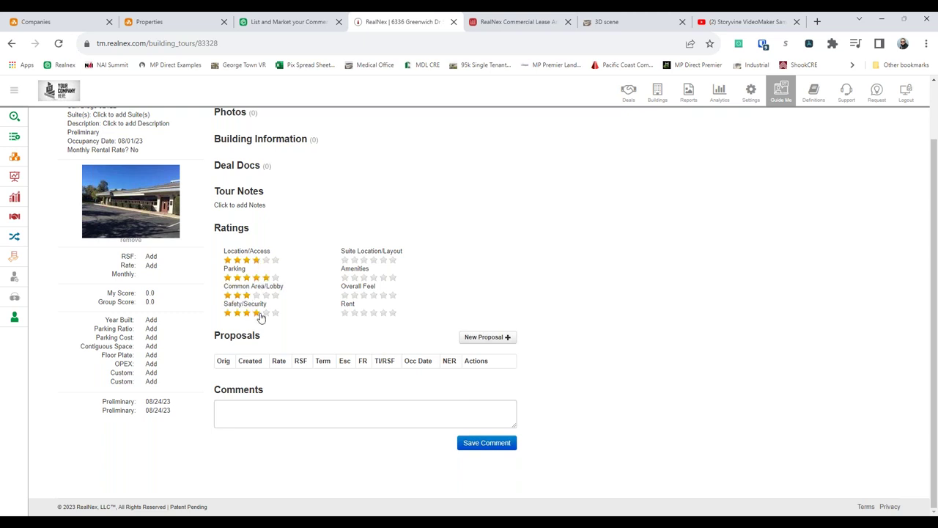
{"action": "left_click", "coordinate": [227, 278]}
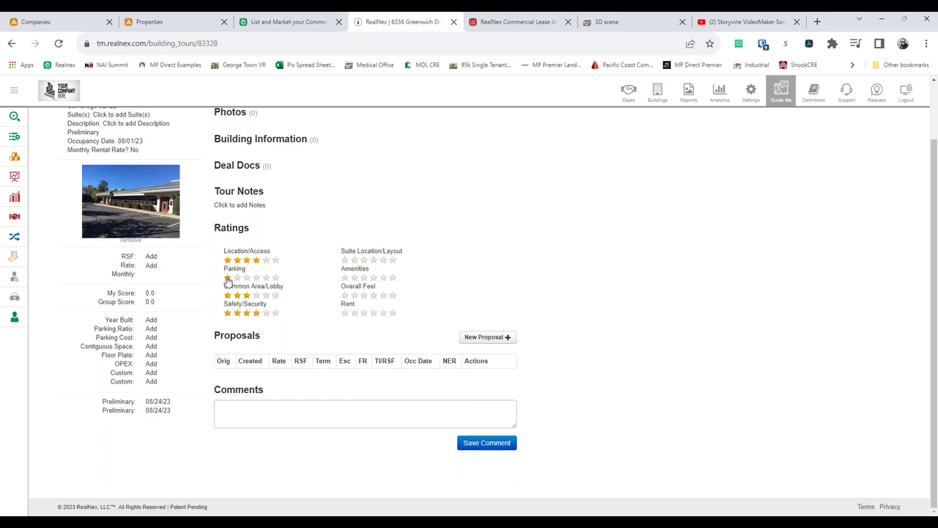
- Rate Suite Location/Layout, Amenities and Overall Feel 4 stars and Rent 6, then start a New Proposal
{"action": "left_click", "coordinate": [373, 260]}
{"action": "left_click", "coordinate": [373, 278]}
{"action": "left_click", "coordinate": [372, 296]}
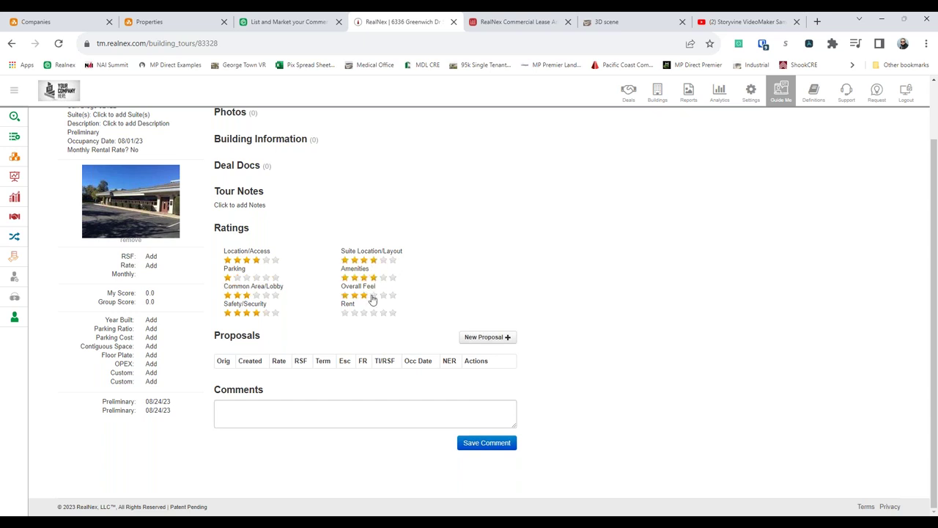
{"action": "left_click", "coordinate": [393, 313]}
{"action": "left_click", "coordinate": [539, 329]}
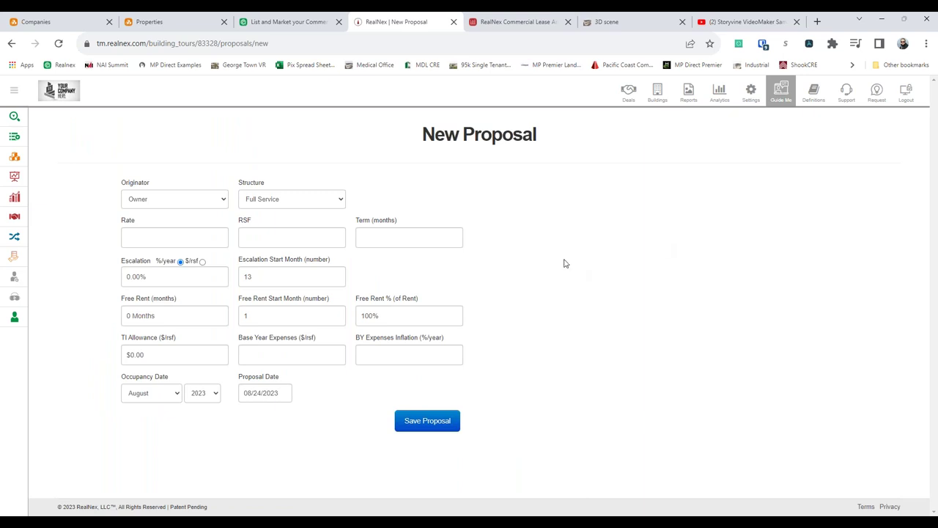
{"action": "left_click", "coordinate": [153, 199]}
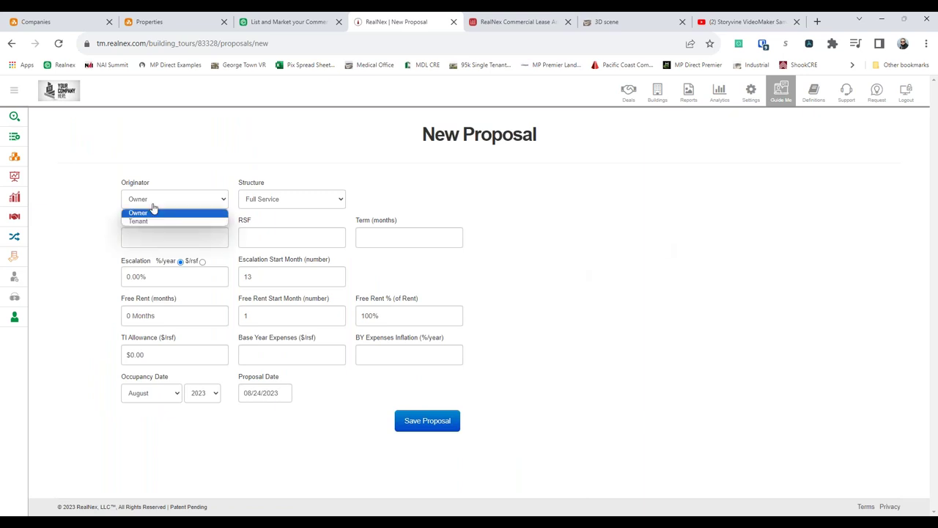
{"action": "left_click", "coordinate": [154, 211]}
{"action": "right_click", "coordinate": [548, 207]}
{"action": "left_click", "coordinate": [517, 180]}
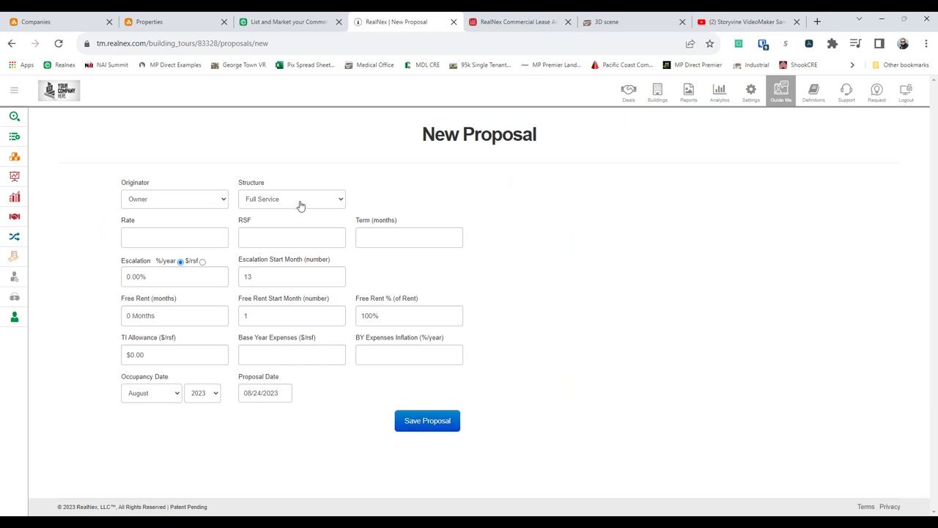
{"action": "left_click", "coordinate": [299, 205]}
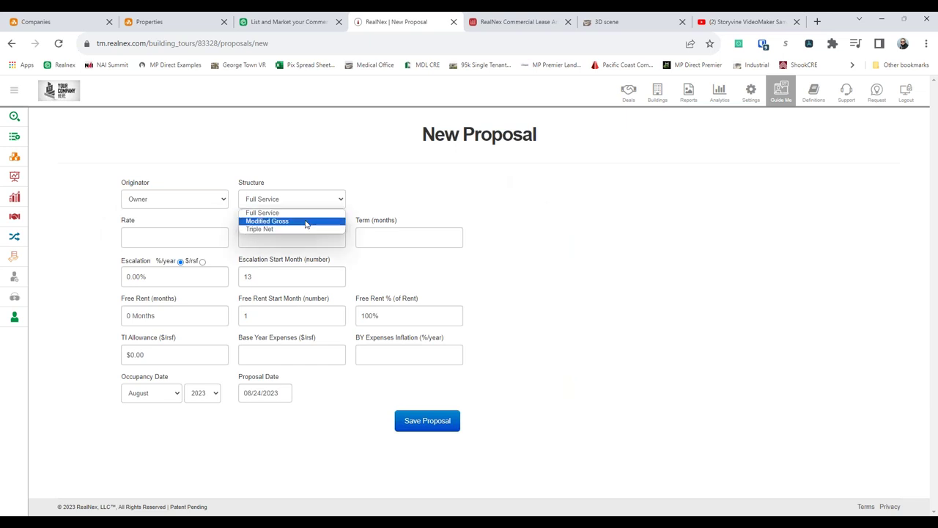
{"action": "left_click", "coordinate": [300, 203]}
{"action": "right_click", "coordinate": [490, 194]}
{"action": "left_click", "coordinate": [540, 202]}
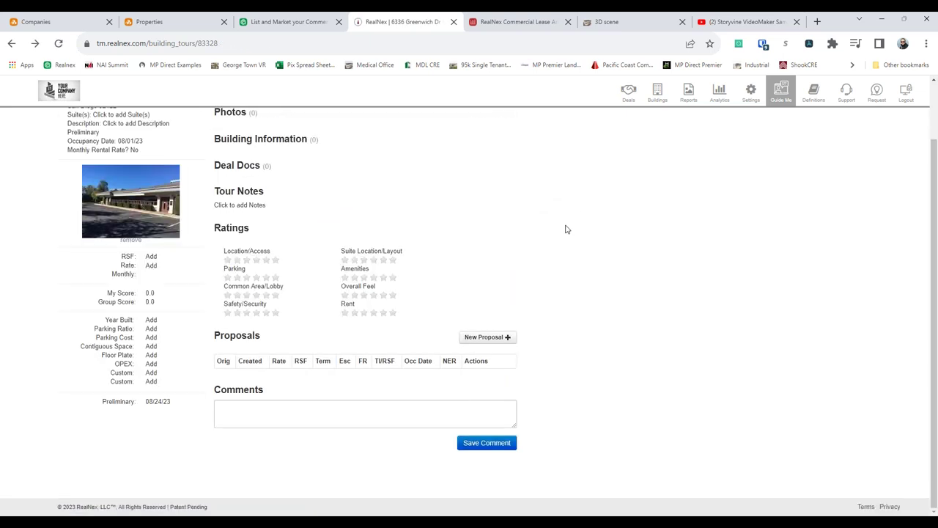
- Go Back twice, through the tour page, to the TR Deals List of six deals
{"action": "right_click", "coordinate": [535, 198]}
{"action": "left_click", "coordinate": [543, 203]}
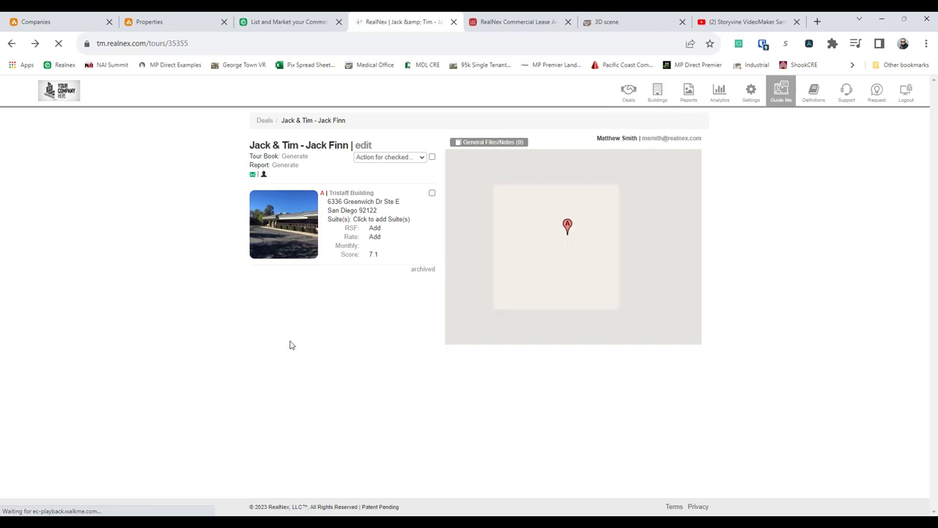
{"action": "right_click", "coordinate": [283, 156]}
{"action": "left_click", "coordinate": [348, 165]}
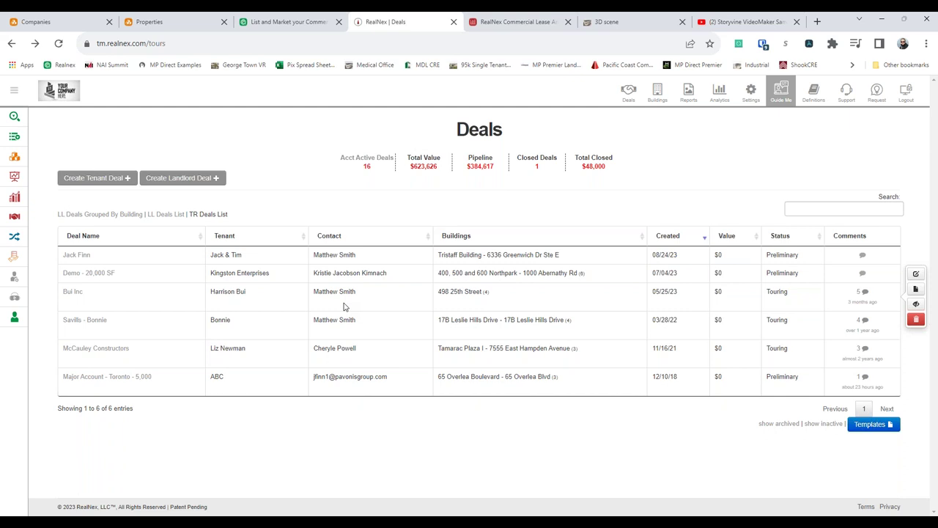
- Open the Major Account - Toronto - 5,000 deal and compare all three buildings side by side
{"action": "left_click", "coordinate": [143, 375]}
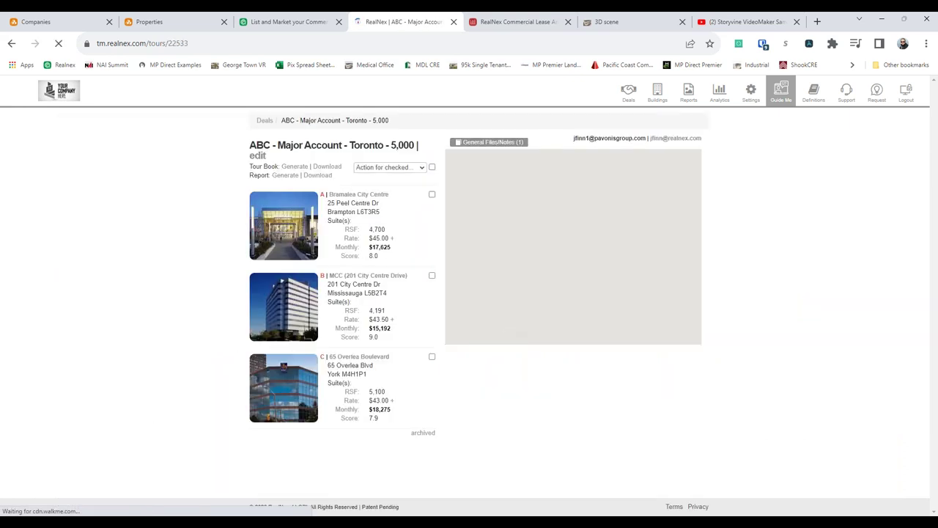
{"action": "left_click", "coordinate": [431, 167]}
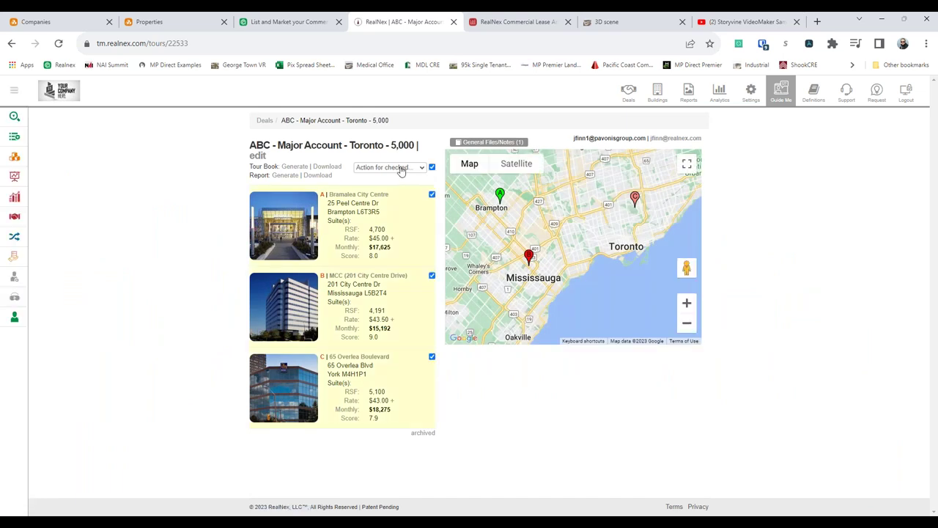
{"action": "left_click", "coordinate": [402, 168]}
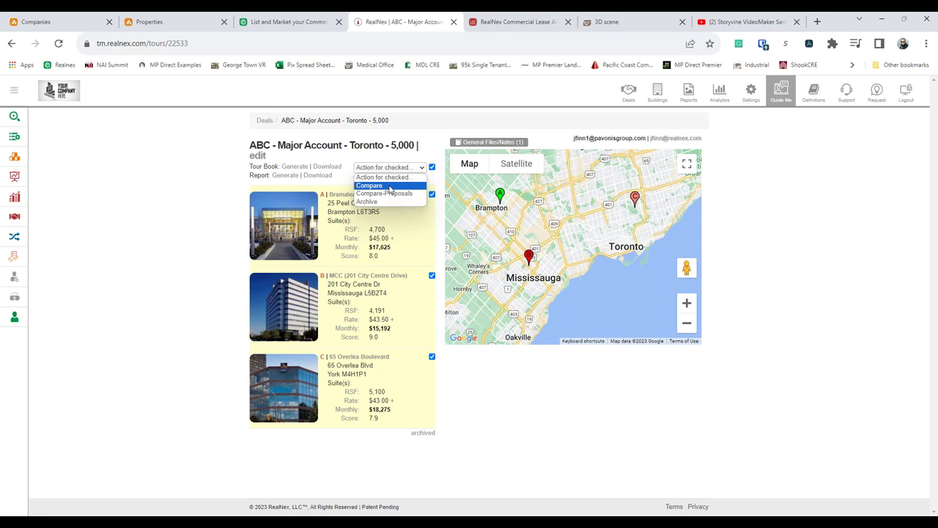
{"action": "left_click", "coordinate": [390, 187]}
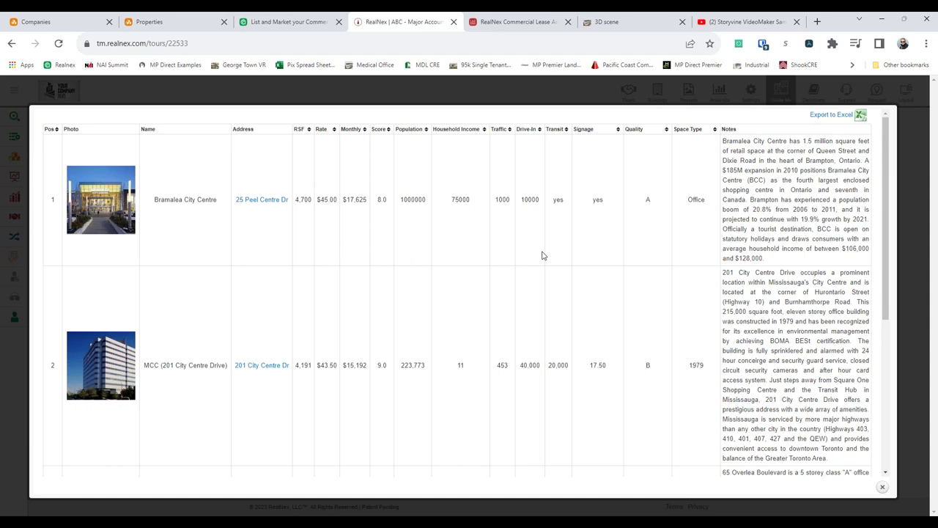
{"action": "scroll", "coordinate": [780, 390], "scroll_direction": "down", "scroll_amount": 2}
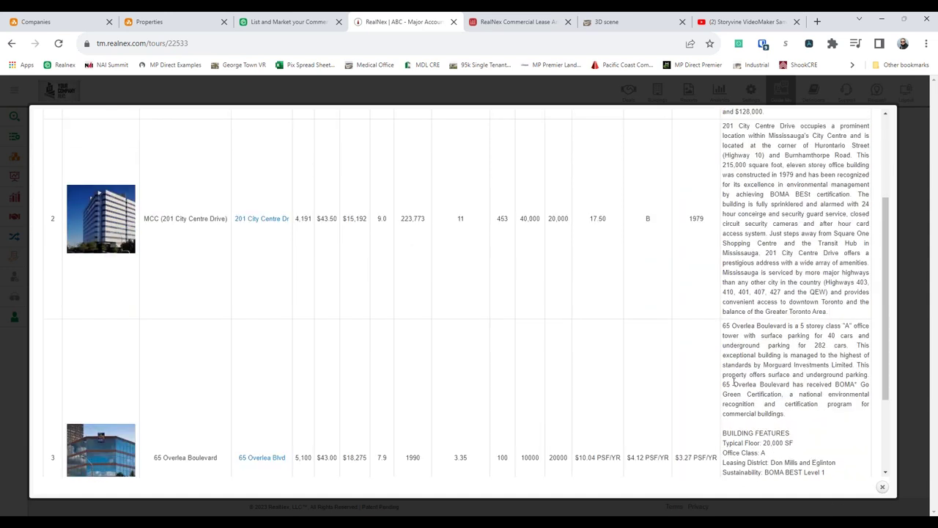
{"action": "scroll", "coordinate": [365, 289], "scroll_direction": "up", "scroll_amount": 2}
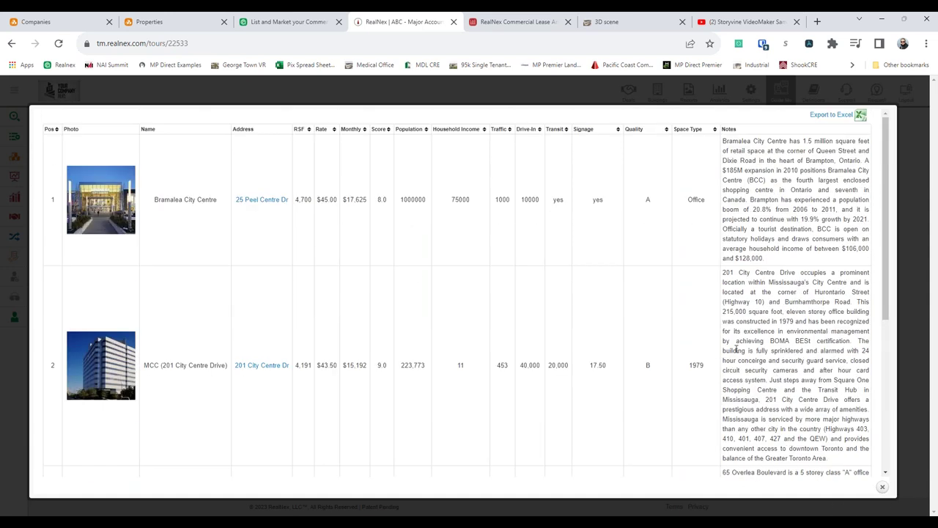
{"action": "left_click_drag", "start_coordinate": [883, 185], "coordinate": [879, 469]}
{"action": "left_click", "coordinate": [881, 484]}
- Reopen the Action for checked menu with all three buildings still checked
{"action": "left_click", "coordinate": [403, 168]}
{"action": "left_click", "coordinate": [403, 177]}
{"action": "left_click", "coordinate": [432, 167]}
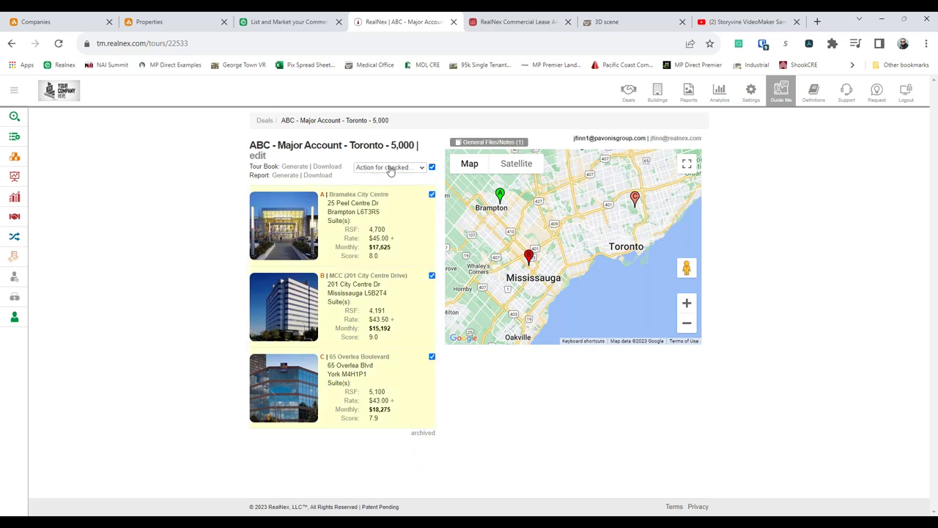
{"action": "left_click", "coordinate": [391, 167]}
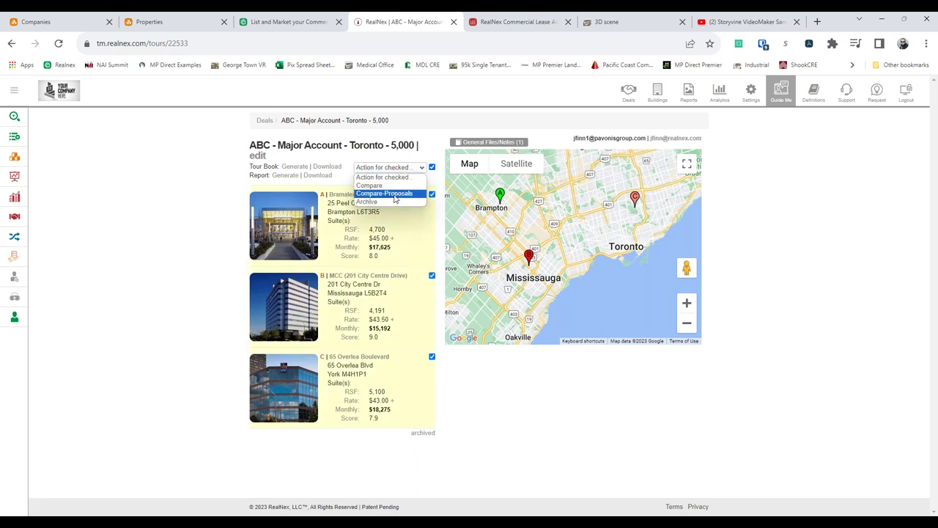
- Review the three buildings' Compare Proposals graph, close it and go Back to the deal page
{"action": "left_click", "coordinate": [395, 194]}
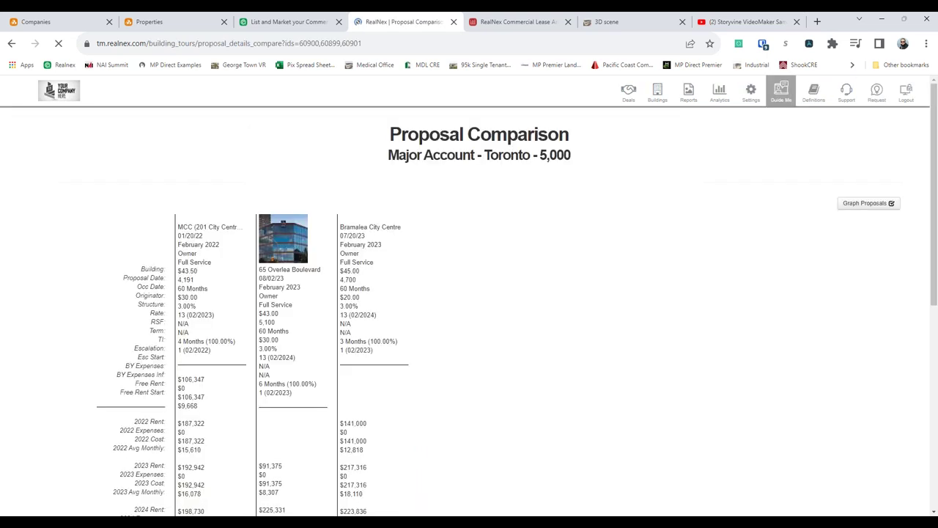
{"action": "scroll", "coordinate": [489, 241], "scroll_direction": "down", "scroll_amount": 2}
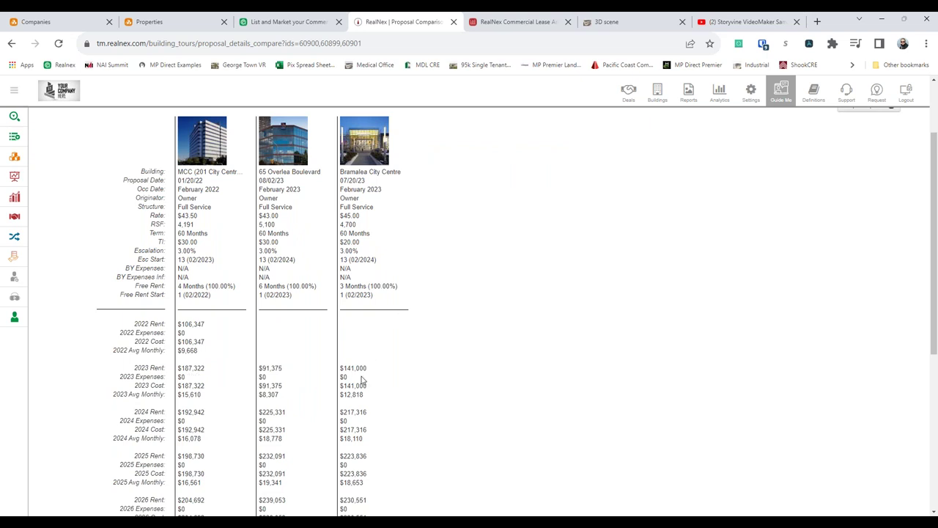
{"action": "scroll", "coordinate": [362, 379], "scroll_direction": "down", "scroll_amount": 1}
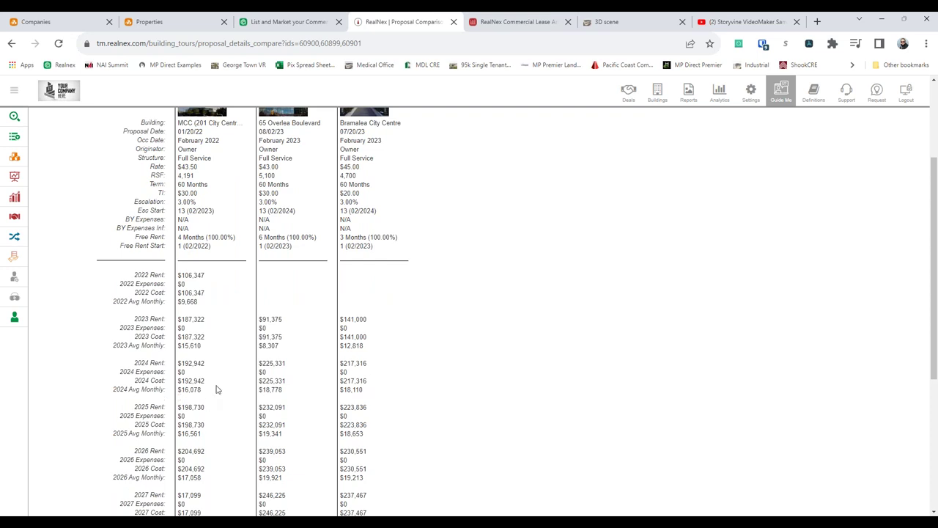
{"action": "scroll", "coordinate": [216, 389], "scroll_direction": "up", "scroll_amount": 2}
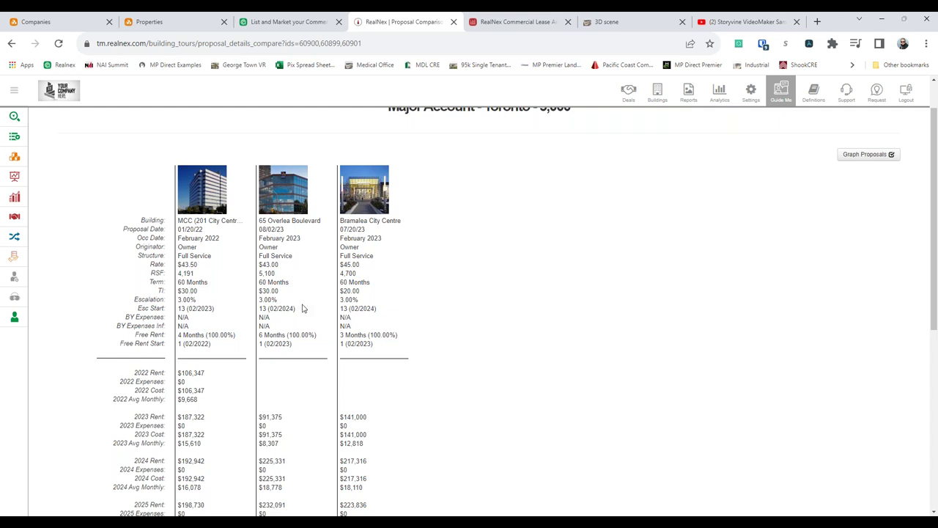
{"action": "scroll", "coordinate": [348, 302], "scroll_direction": "up", "scroll_amount": 1}
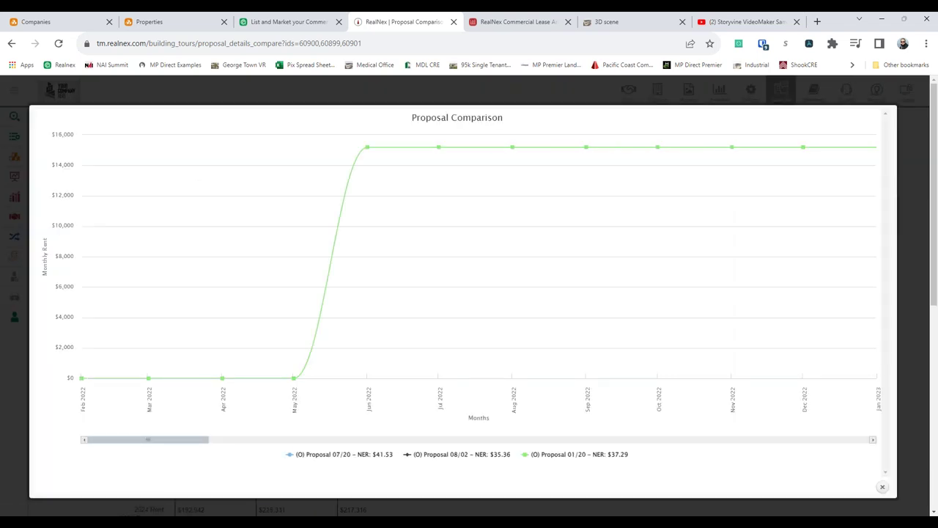
{"action": "left_click", "coordinate": [882, 486]}
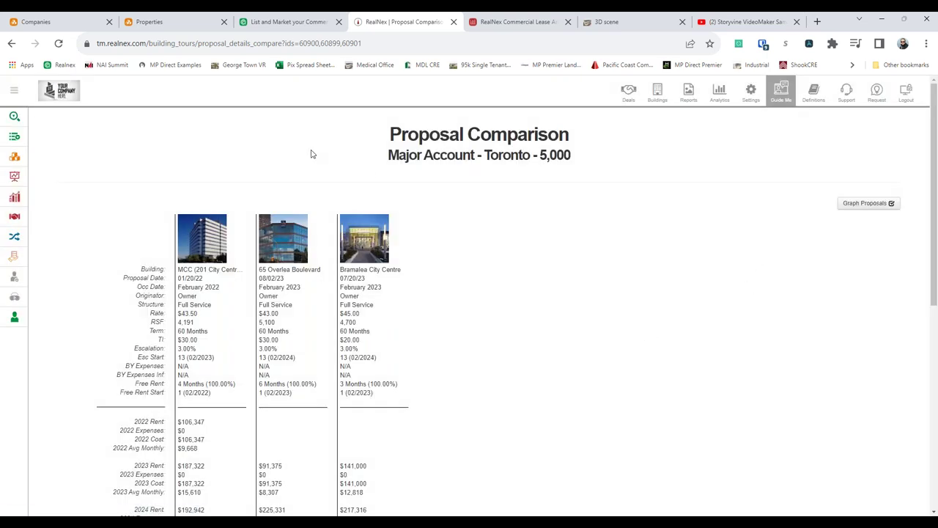
{"action": "right_click", "coordinate": [185, 150]}
{"action": "left_click", "coordinate": [202, 156]}
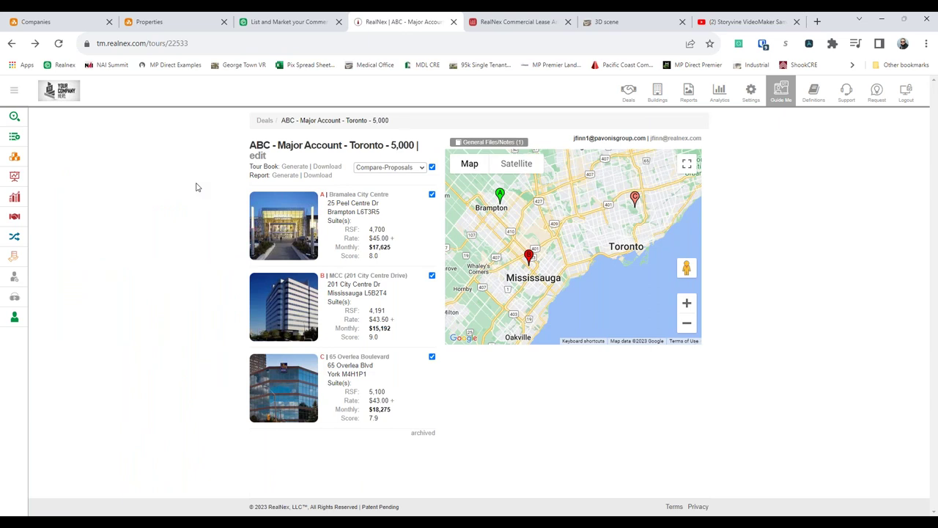
{"action": "left_click", "coordinate": [327, 179]}
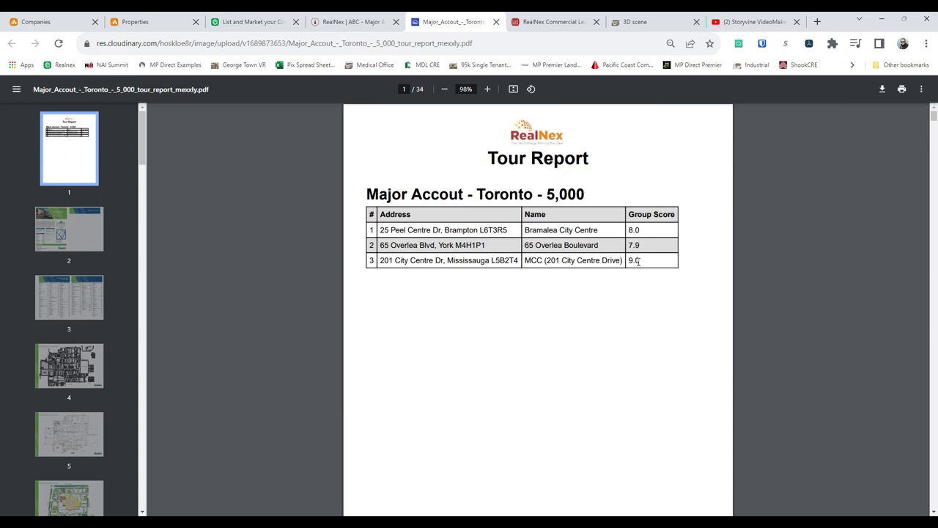
{"action": "left_click_drag", "start_coordinate": [143, 140], "coordinate": [153, 323]}
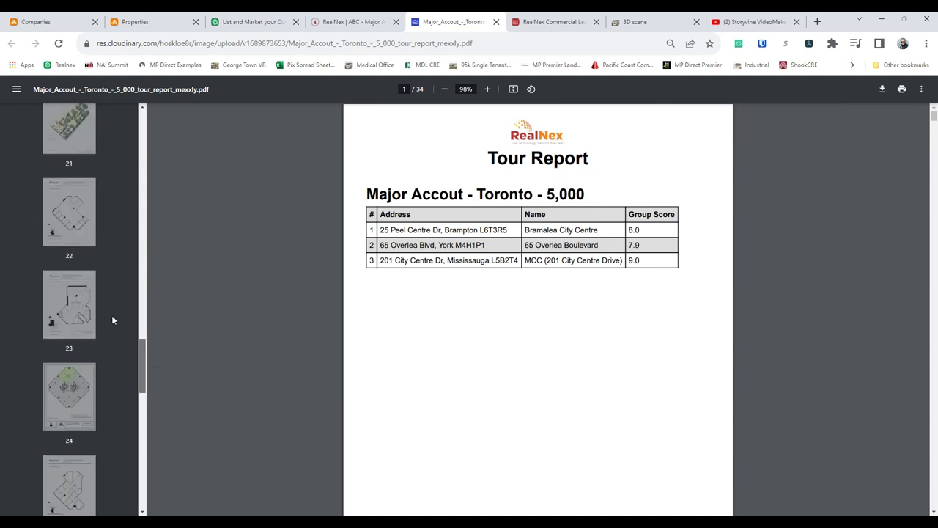
{"action": "left_click", "coordinate": [68, 213]}
{"action": "left_click", "coordinate": [79, 299]}
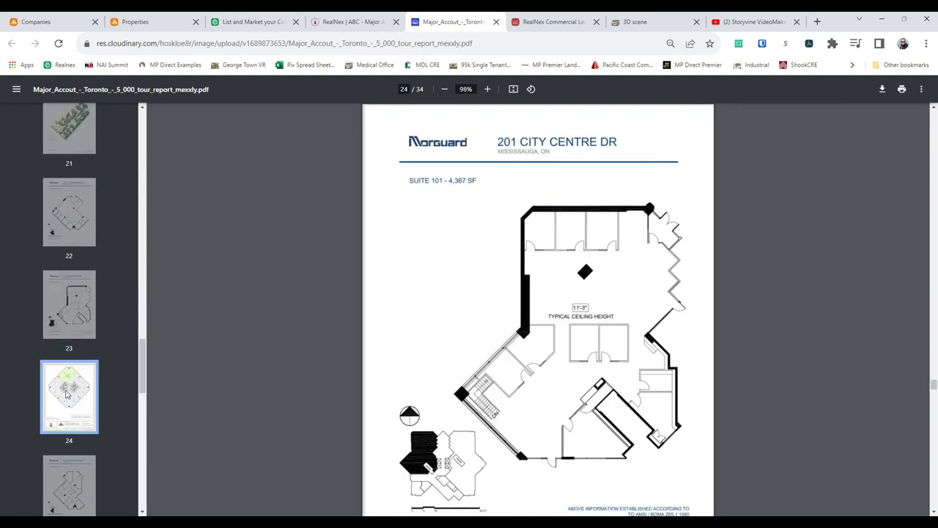
{"action": "left_click", "coordinate": [69, 388]}
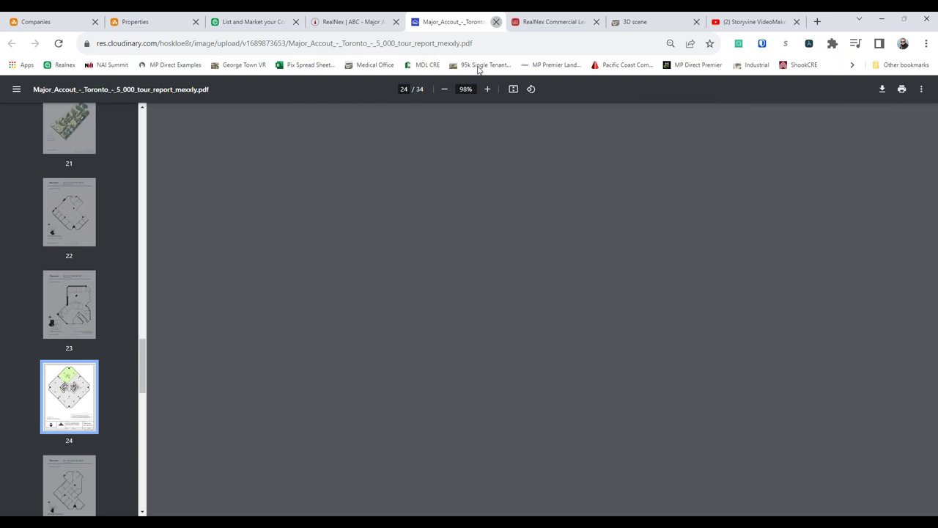
{"action": "left_click", "coordinate": [496, 22]}
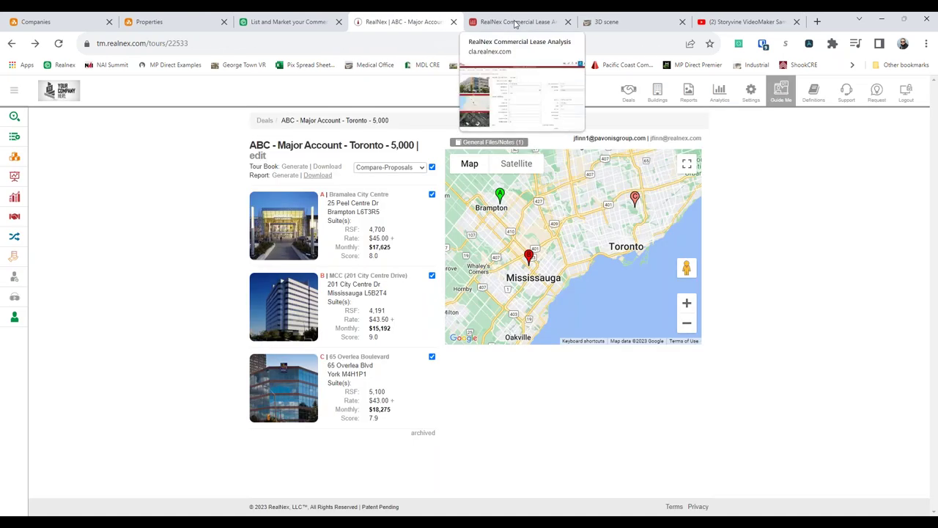
- Step through the Governor Park lease data and five-lease summary to the Presentation cover sheet
{"action": "left_click", "coordinate": [515, 23]}
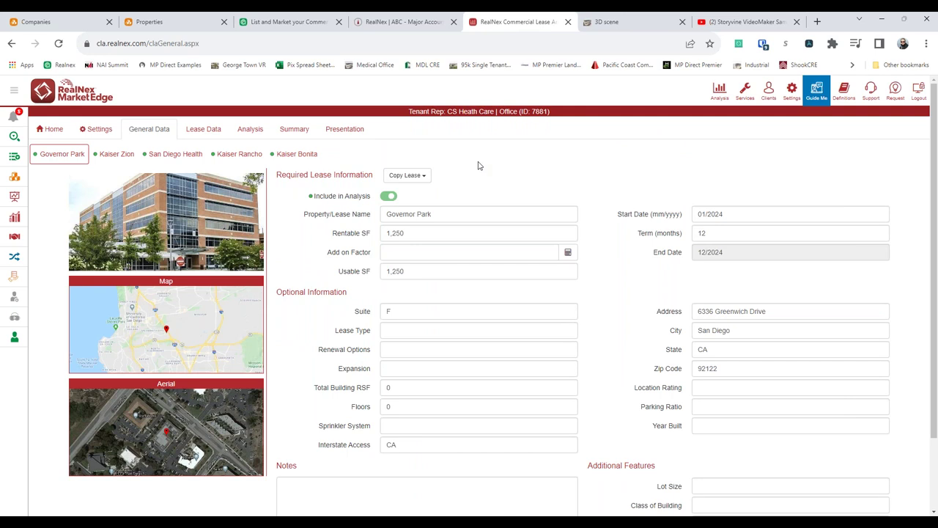
{"action": "left_click", "coordinate": [203, 129]}
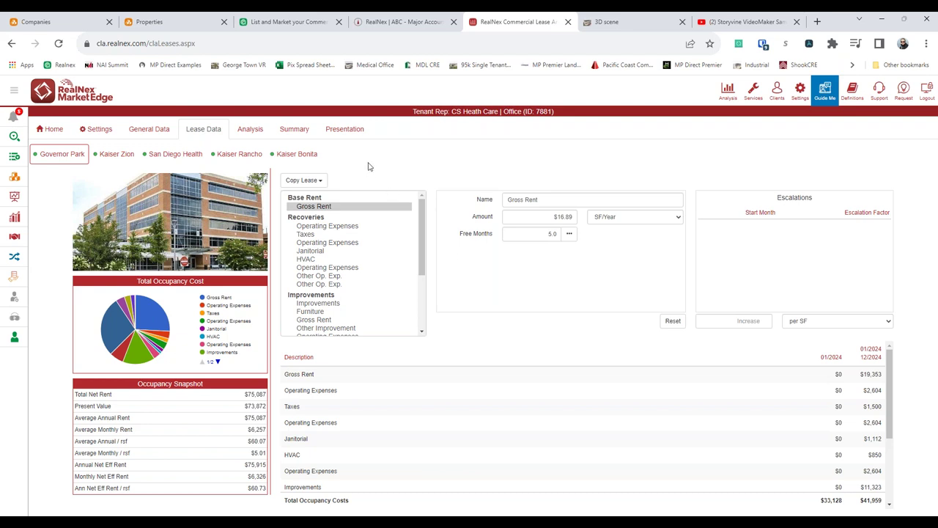
{"action": "left_click", "coordinate": [300, 131]}
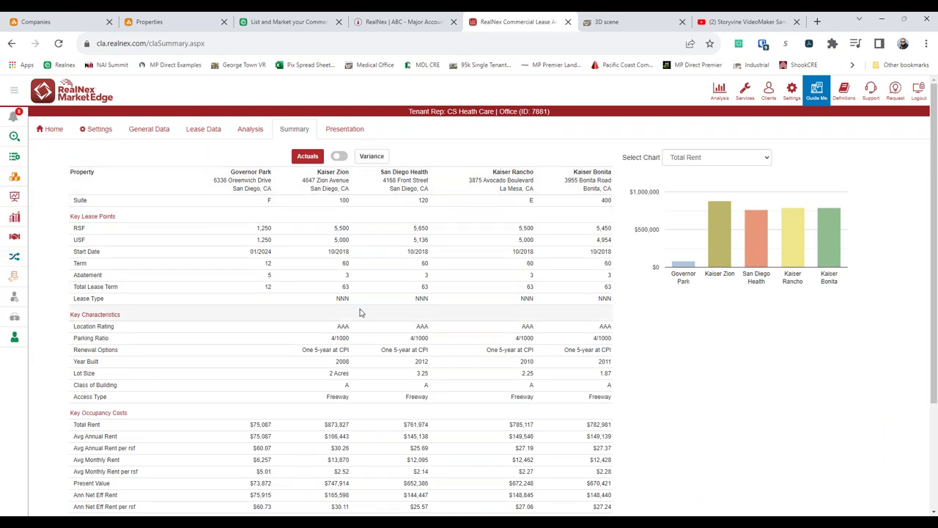
{"action": "left_click", "coordinate": [345, 129]}
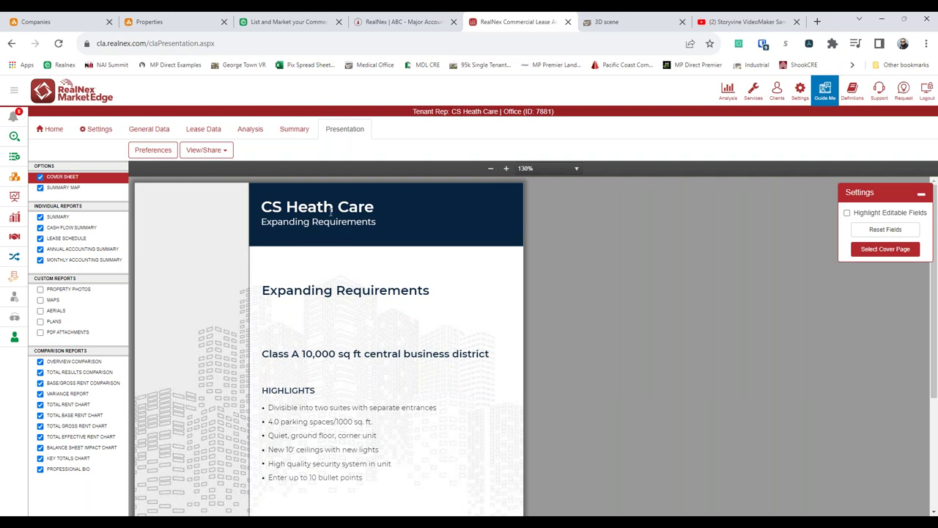
{"action": "scroll", "coordinate": [363, 279], "scroll_direction": "down", "scroll_amount": 1}
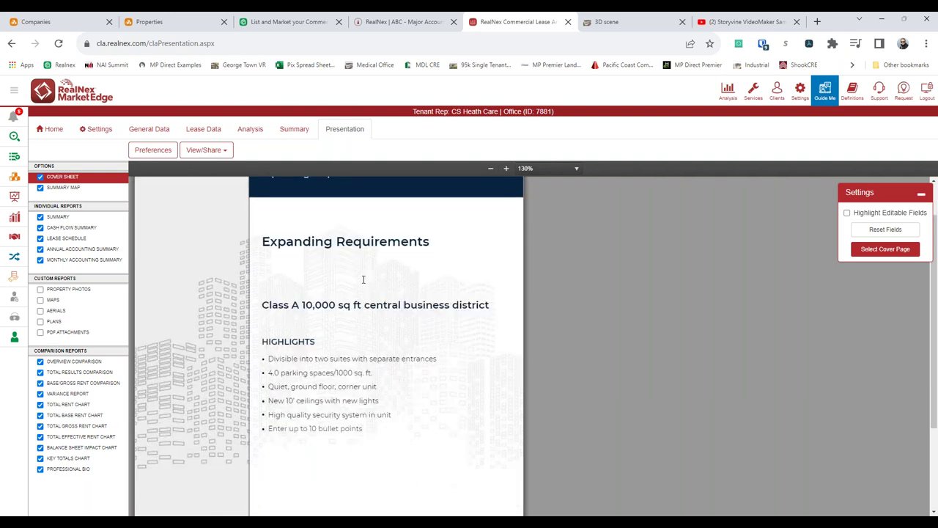
{"action": "scroll", "coordinate": [366, 252], "scroll_direction": "down", "scroll_amount": 2}
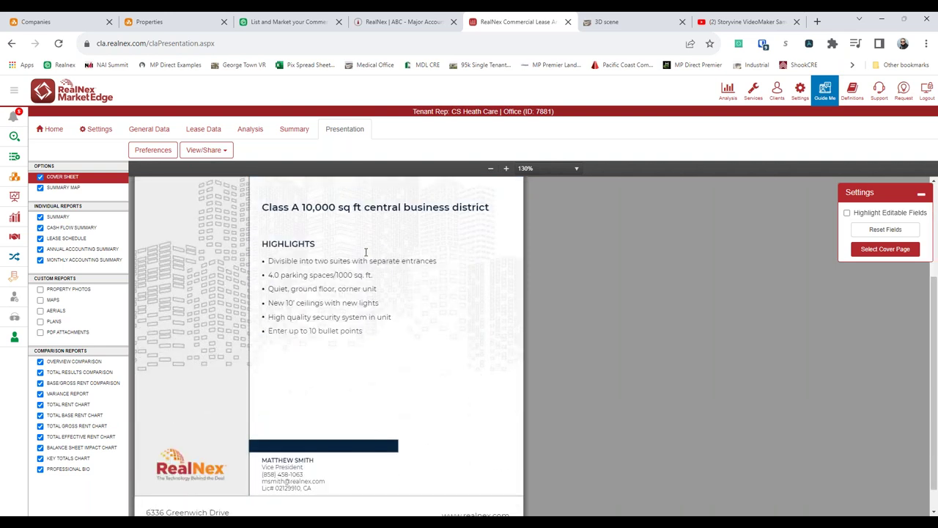
{"action": "scroll", "coordinate": [366, 252], "scroll_direction": "up", "scroll_amount": 3}
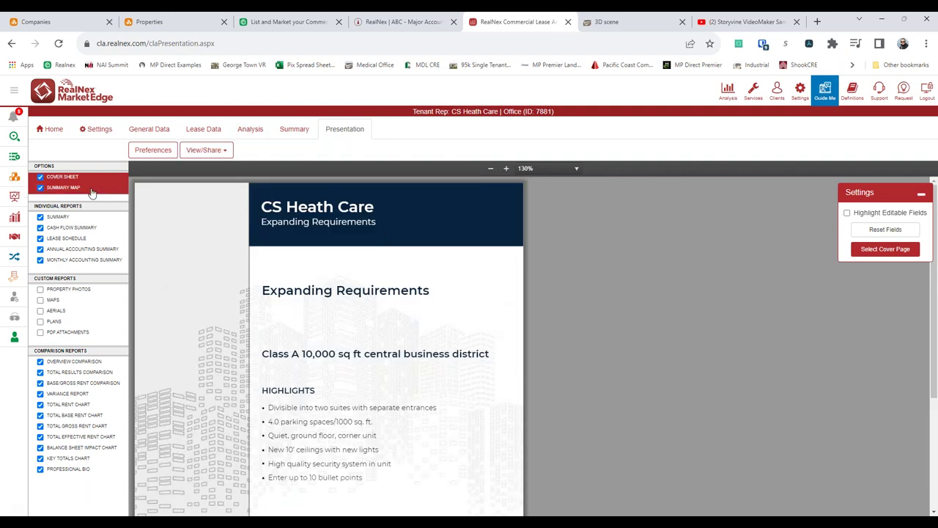
{"action": "left_click", "coordinate": [206, 153]}
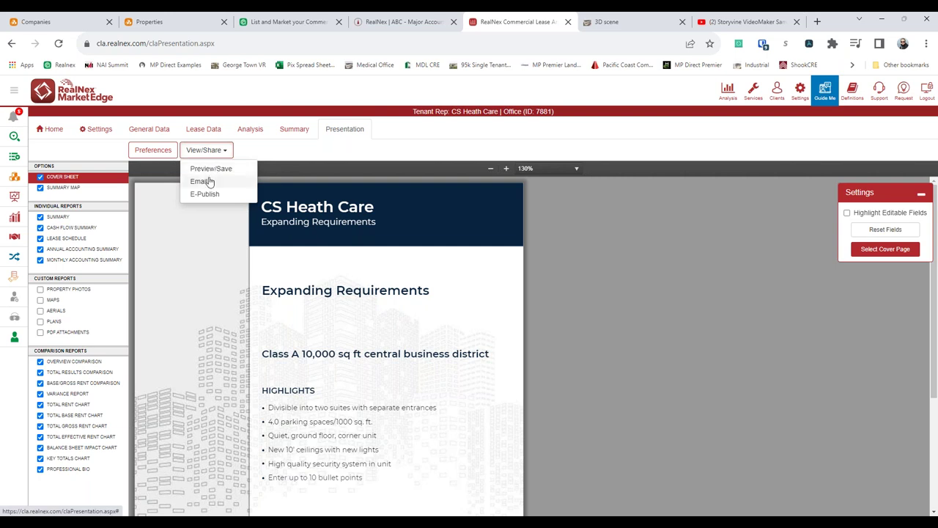
{"action": "left_click", "coordinate": [456, 220]}
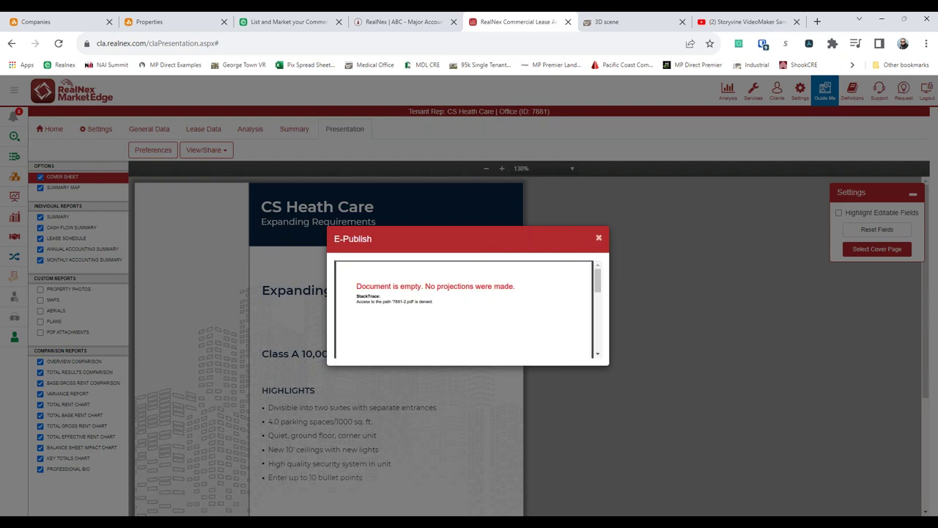
{"action": "left_click", "coordinate": [599, 238]}
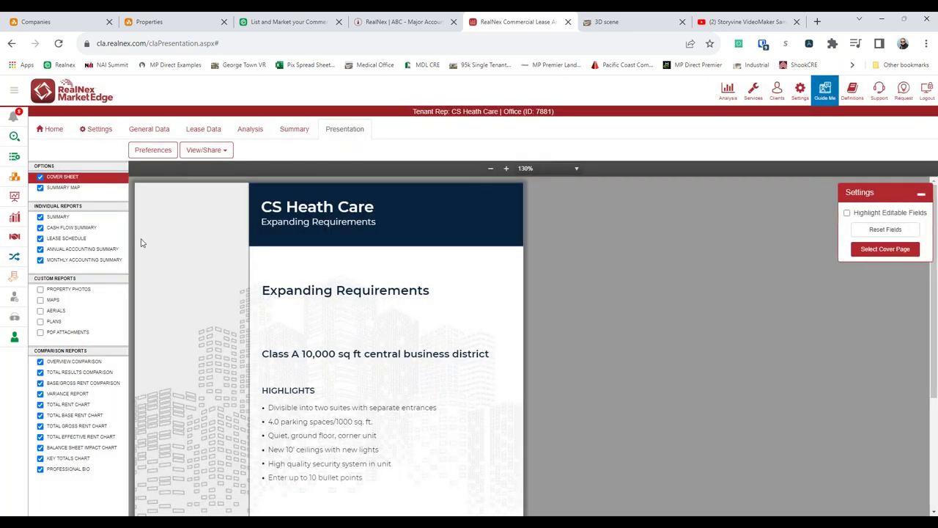
{"action": "left_click", "coordinate": [59, 217]}
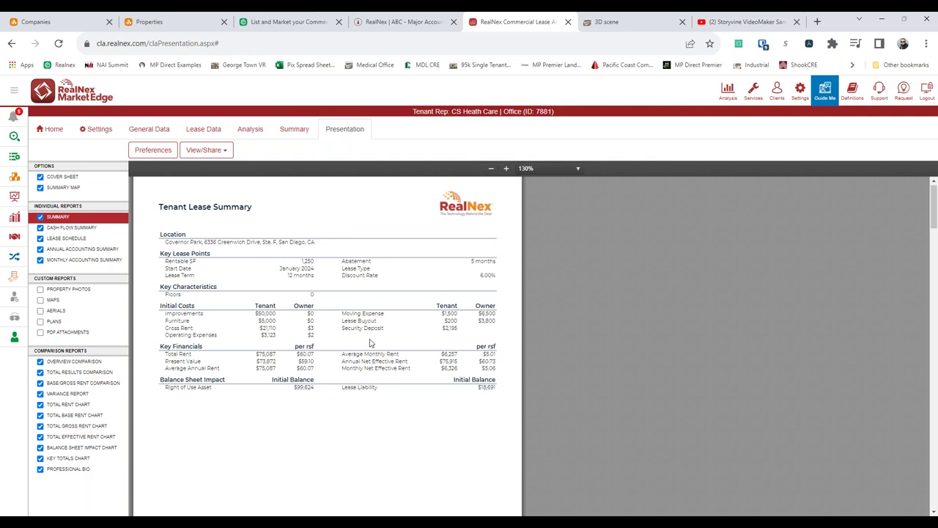
- Zoom the report preview in to 210%
{"action": "scroll", "coordinate": [370, 340], "scroll_direction": "down", "scroll_amount": 6}
{"action": "scroll", "coordinate": [497, 198], "scroll_direction": "up", "scroll_amount": 1}
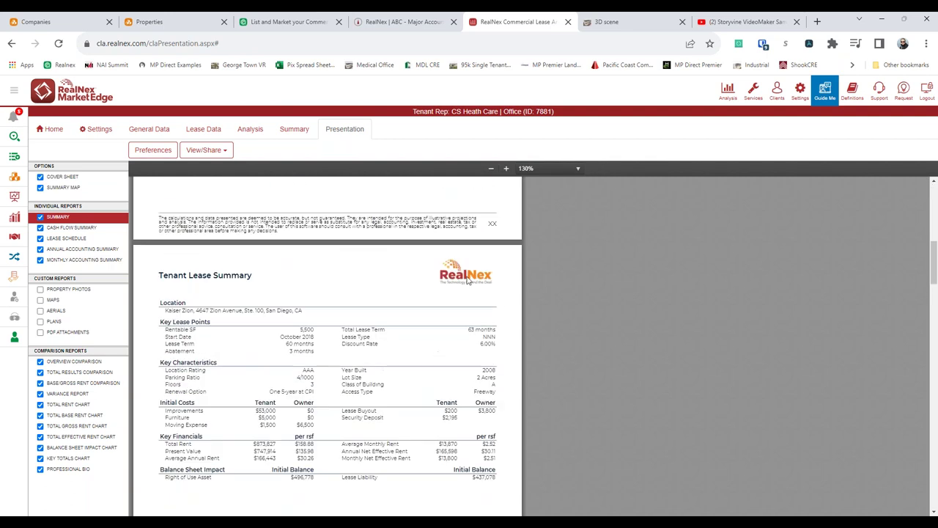
{"action": "left_click", "coordinate": [506, 168]}
{"action": "triple_click", "coordinate": [505, 168]}
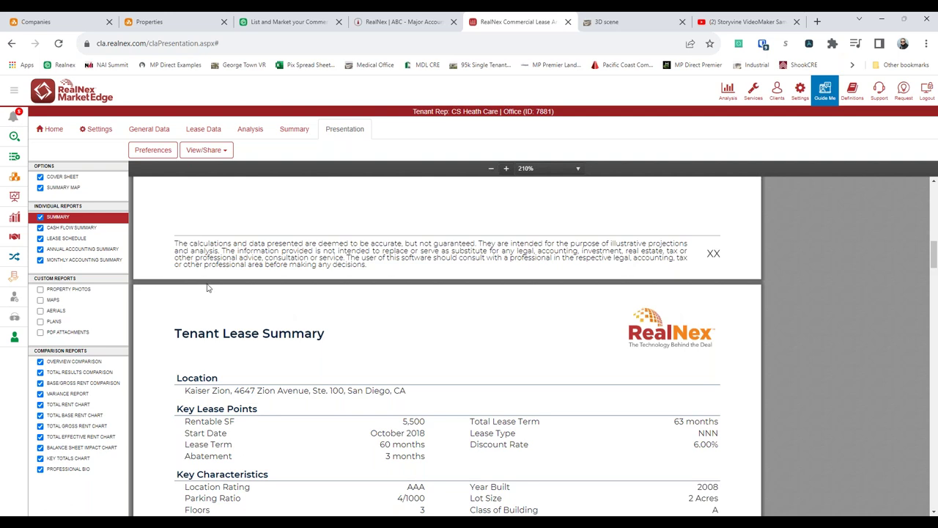
- Preview the Cash Flow Summary, then the Governor Park Lease Schedule report
{"action": "left_click", "coordinate": [73, 228]}
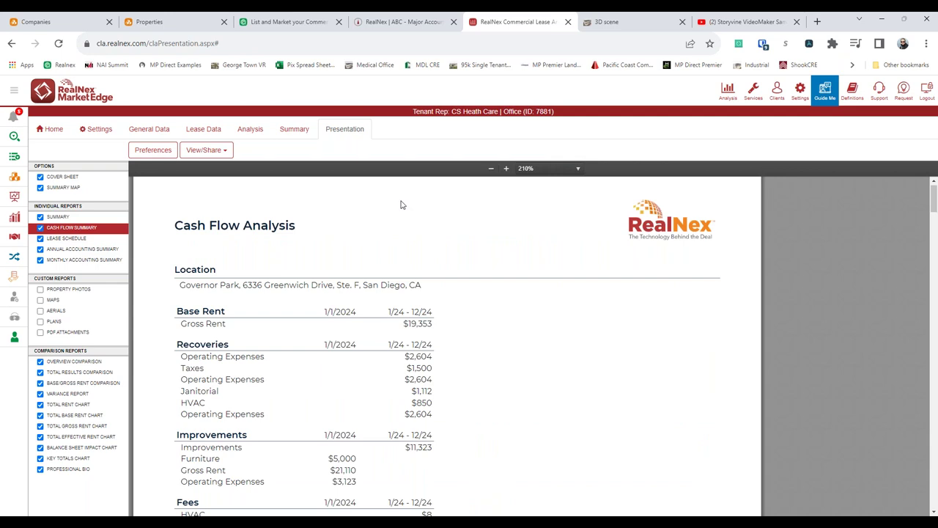
{"action": "scroll", "coordinate": [371, 221], "scroll_direction": "down", "scroll_amount": 1}
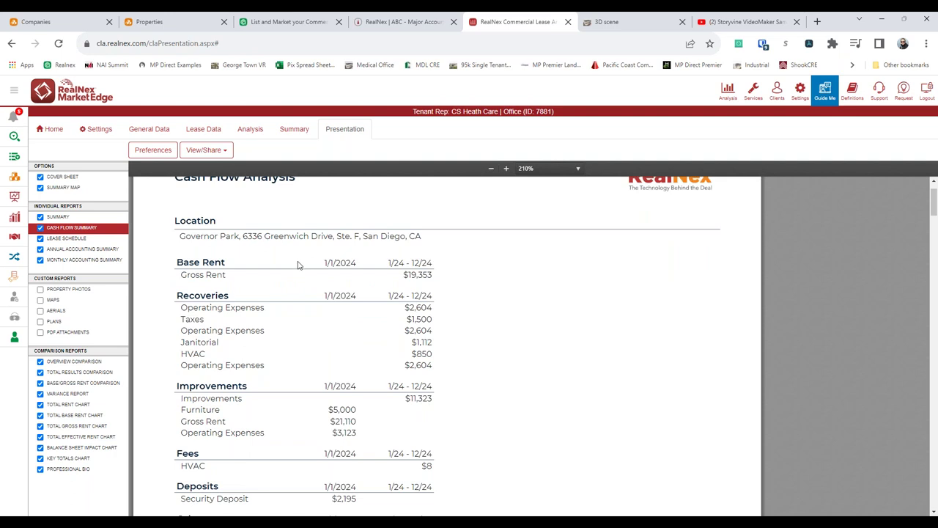
{"action": "scroll", "coordinate": [401, 317], "scroll_direction": "down", "scroll_amount": 1}
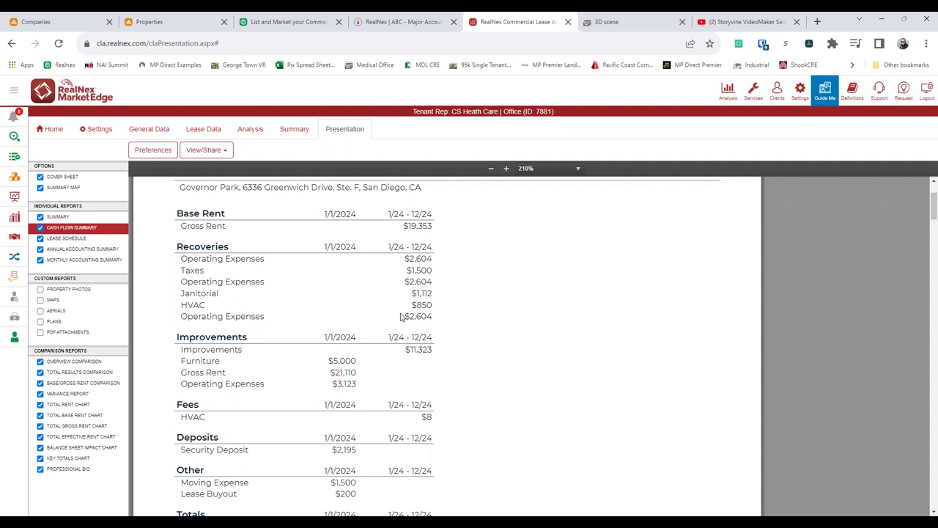
{"action": "left_click", "coordinate": [66, 238]}
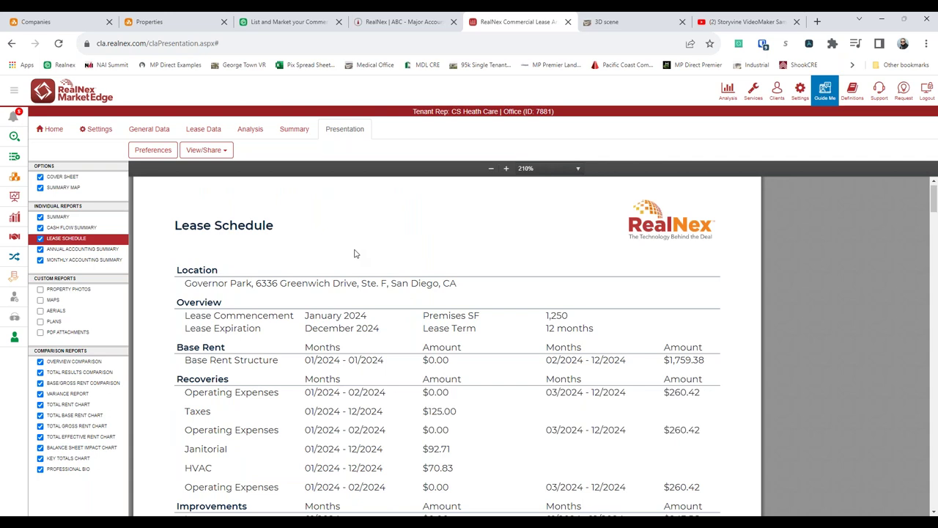
{"action": "scroll", "coordinate": [354, 253], "scroll_direction": "down", "scroll_amount": 1}
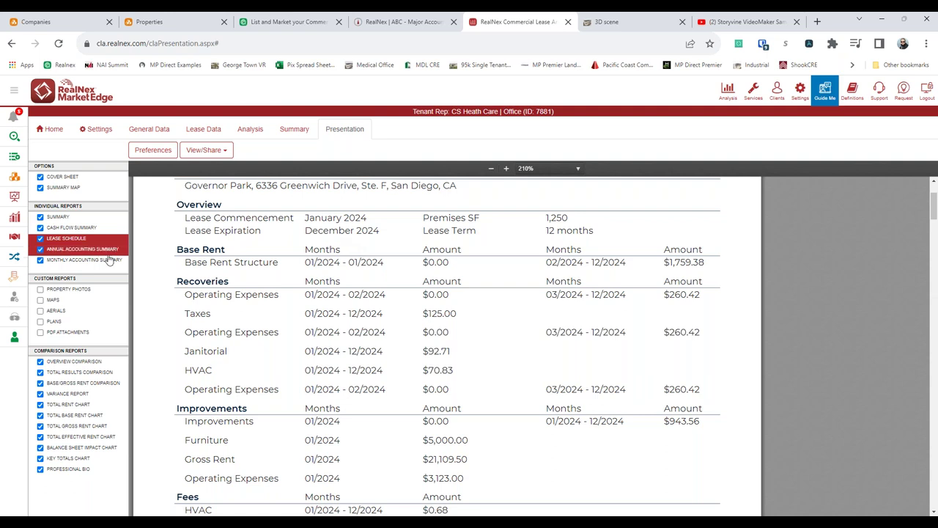
- Scroll through the five-lease Overview Comparison report
{"action": "left_click", "coordinate": [94, 362]}
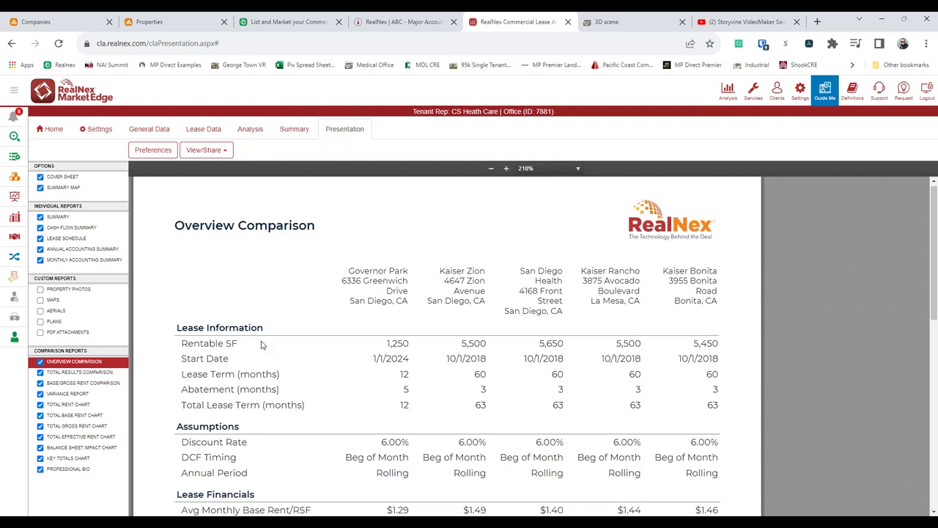
{"action": "scroll", "coordinate": [261, 344], "scroll_direction": "down", "scroll_amount": 1}
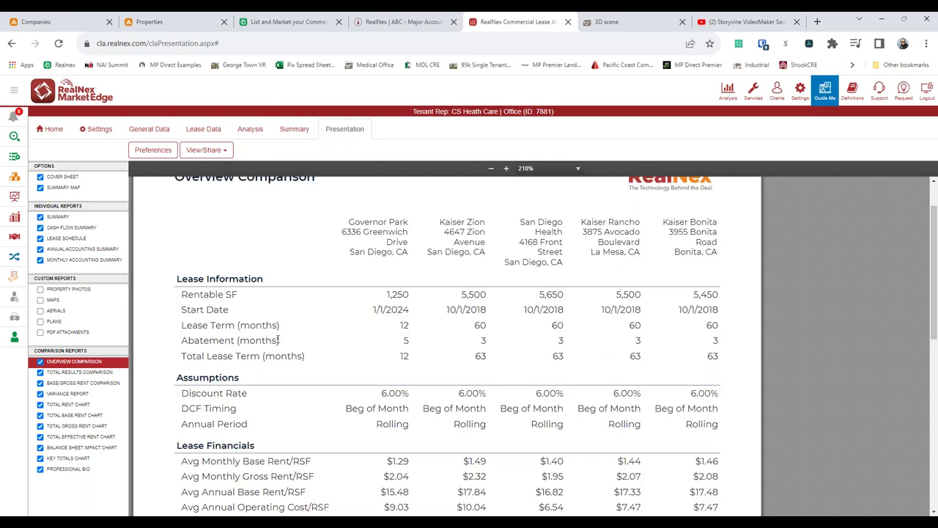
{"action": "scroll", "coordinate": [407, 322], "scroll_direction": "down", "scroll_amount": 1}
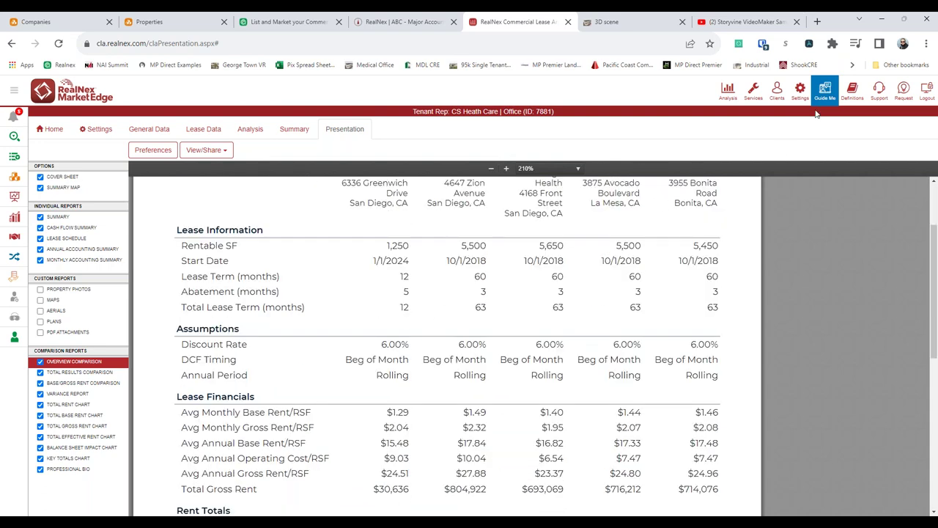
- Browse the Guide Me panel's Training topics, then close it
{"action": "left_click", "coordinate": [785, 167]}
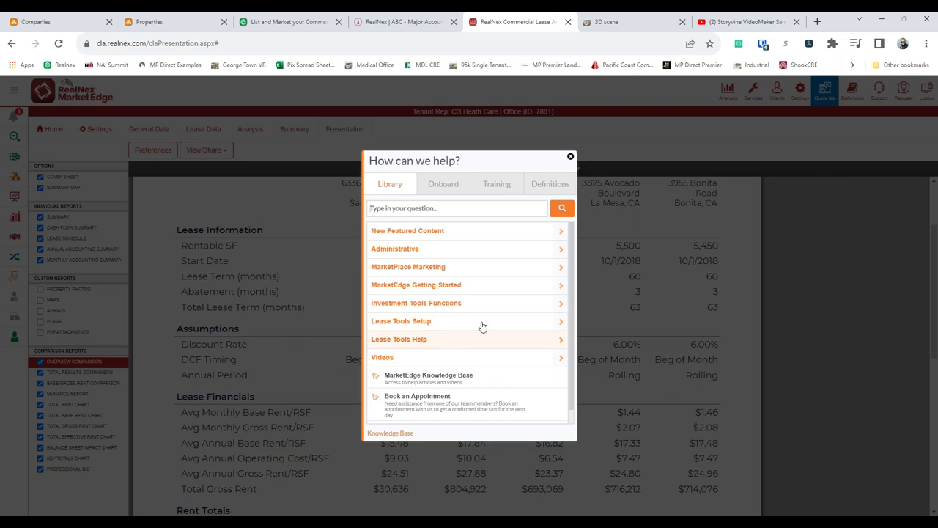
{"action": "left_click", "coordinate": [507, 185]}
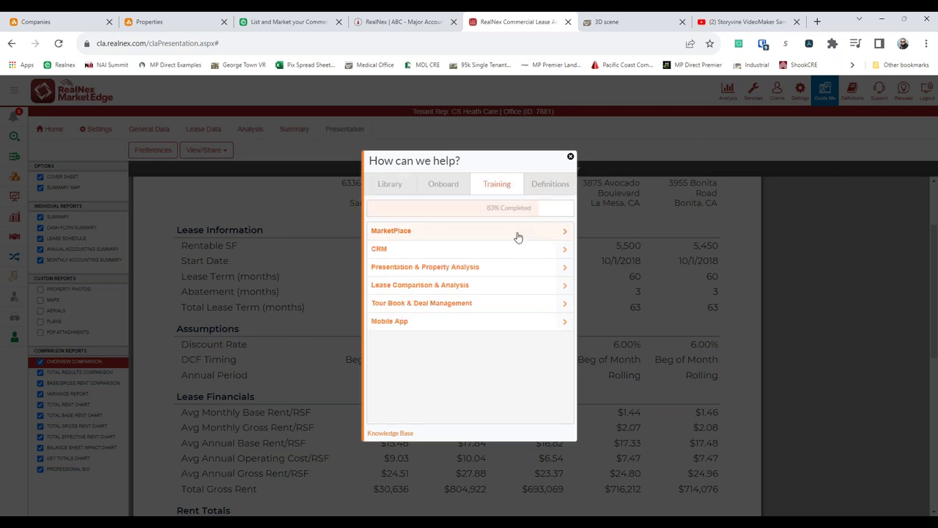
{"action": "left_click", "coordinate": [571, 157]}
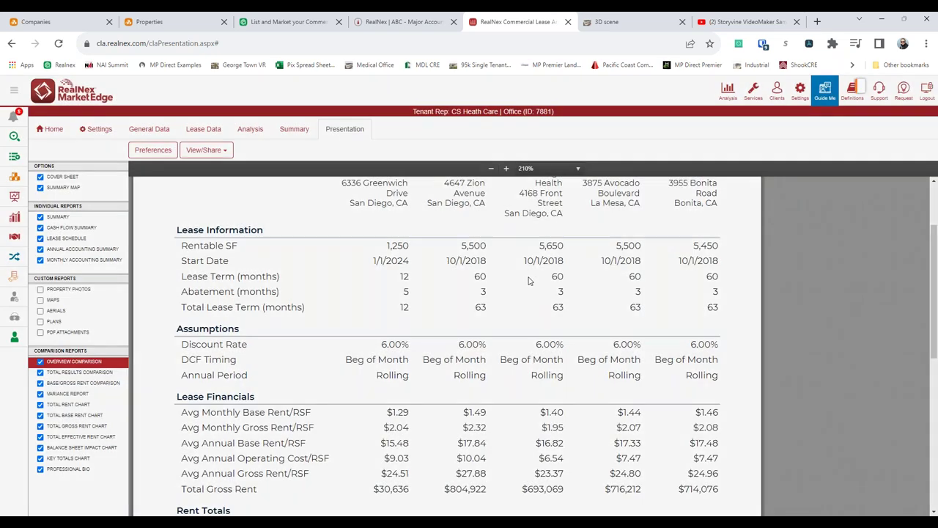
- Scroll the rest of the Overview Comparison, then preview the Key Totals Chart
{"action": "scroll", "coordinate": [517, 287], "scroll_direction": "down", "scroll_amount": 1}
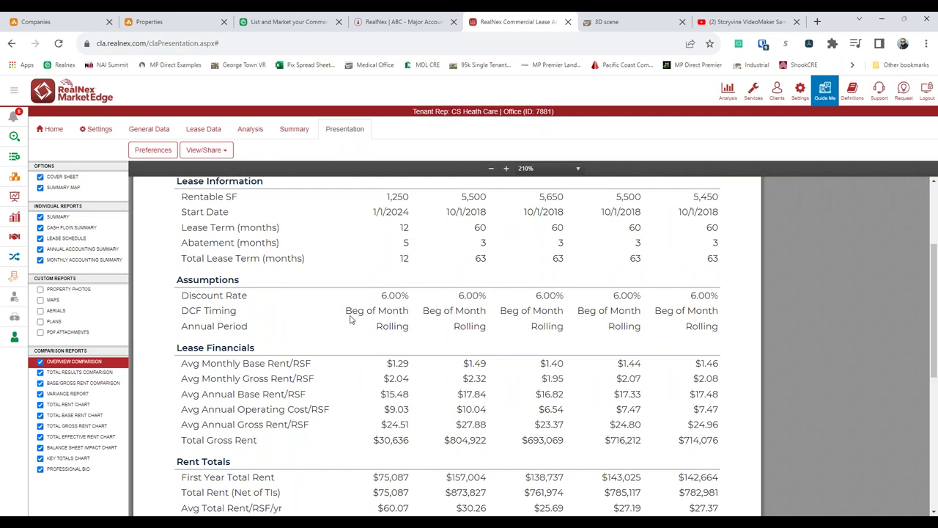
{"action": "scroll", "coordinate": [415, 380], "scroll_direction": "down", "scroll_amount": 2}
{"action": "scroll", "coordinate": [415, 380], "scroll_direction": "down", "scroll_amount": 2}
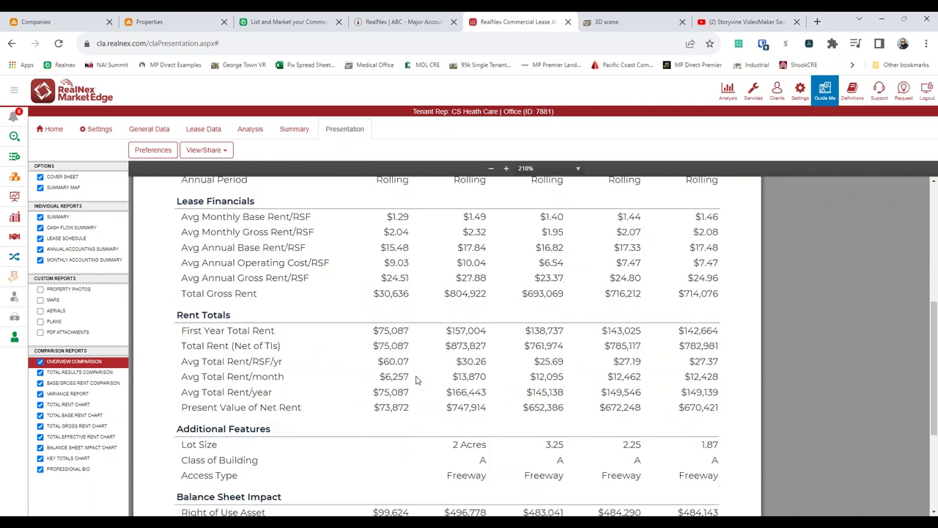
{"action": "left_click", "coordinate": [70, 458]}
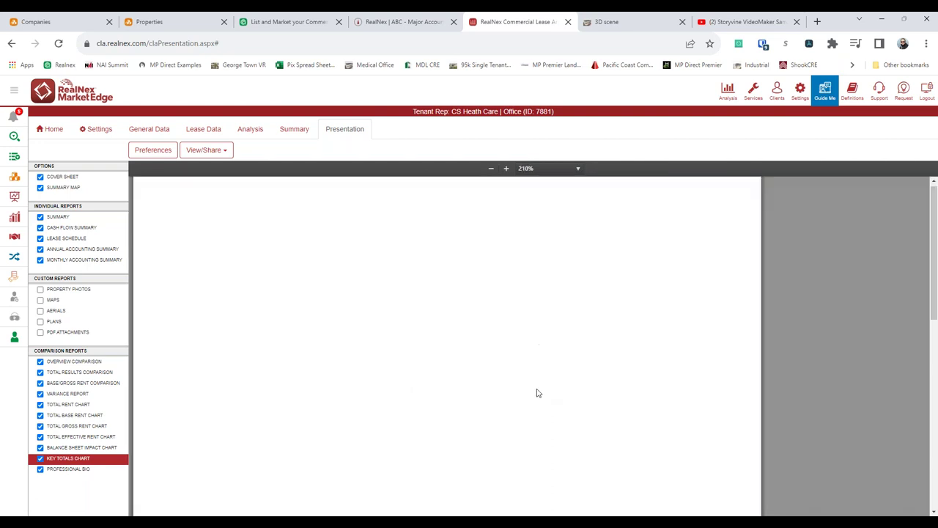
- Scroll the Total Rent and Present Value chart, then switch to the Pix 3D Medical Clinic tour
{"action": "scroll", "coordinate": [535, 393], "scroll_direction": "down", "scroll_amount": 5}
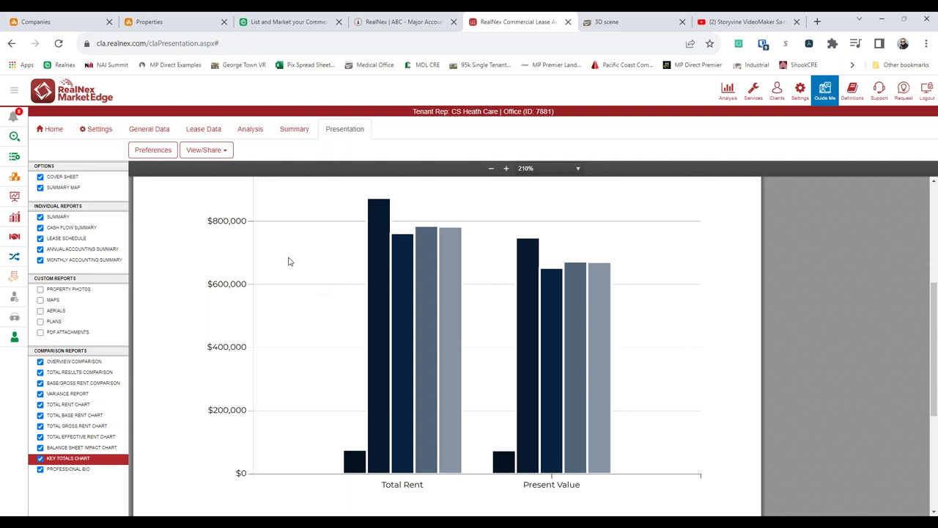
{"action": "left_click_drag", "start_coordinate": [428, 117], "coordinate": [592, 132]}
{"action": "left_click", "coordinate": [402, 149]}
{"action": "mouse_move", "coordinate": [623, 25]}
{"action": "left_click", "coordinate": [619, 24]}
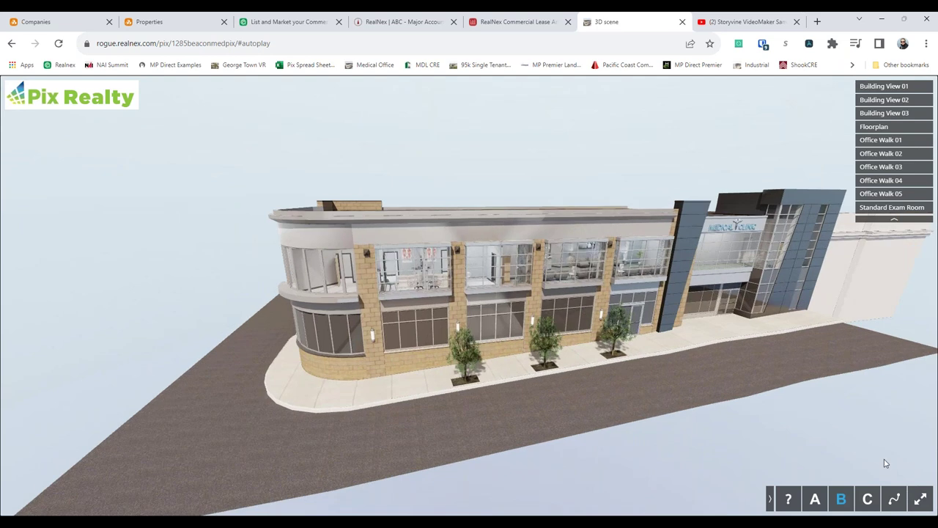
- Load the office (C) version of the building and switch to the Floorplan view
{"action": "left_click", "coordinate": [866, 501]}
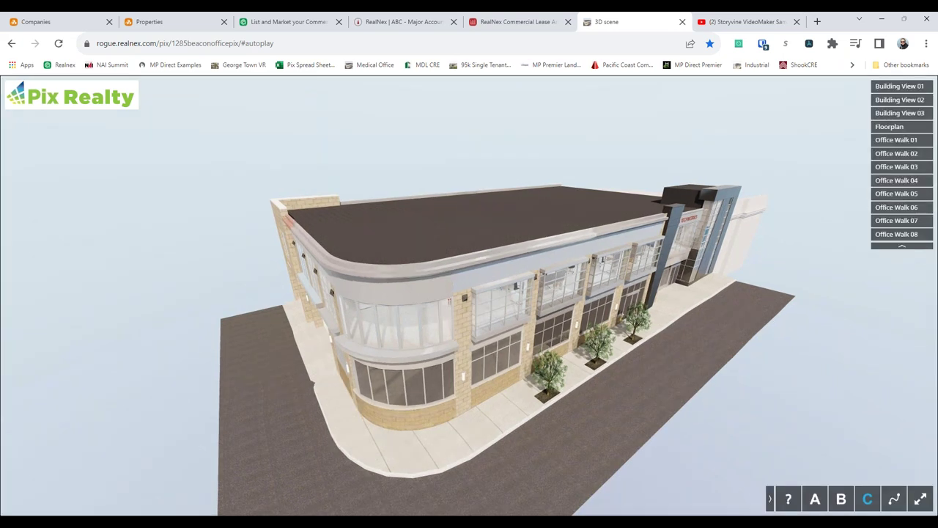
{"action": "left_click", "coordinate": [899, 127]}
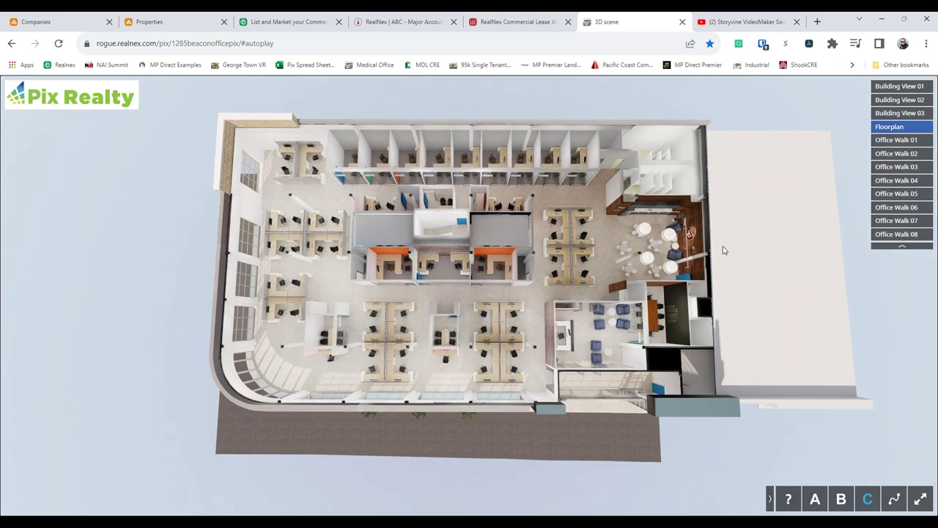
- View Office Walk 04, 08, then 04 again, before opening the Storyvine Boise YouTube video
{"action": "left_click", "coordinate": [883, 180]}
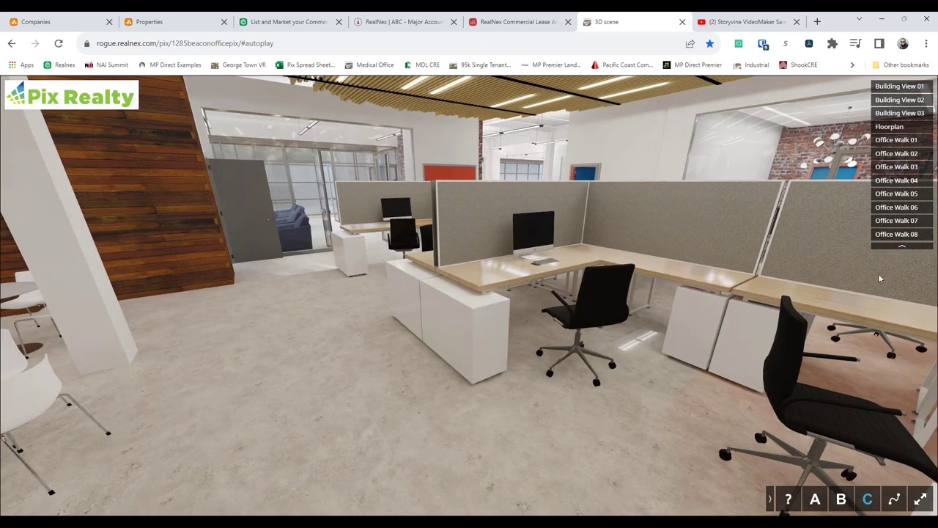
{"action": "left_click", "coordinate": [913, 234]}
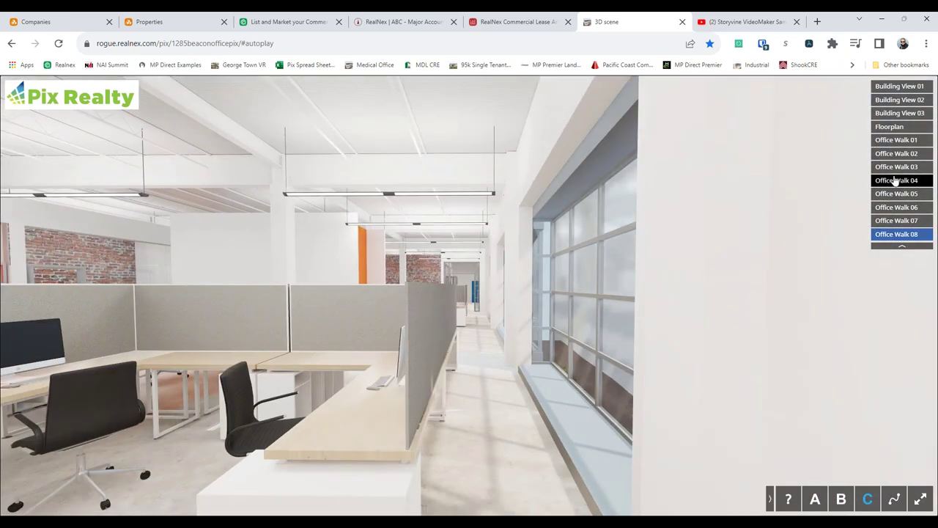
{"action": "left_click", "coordinate": [896, 180]}
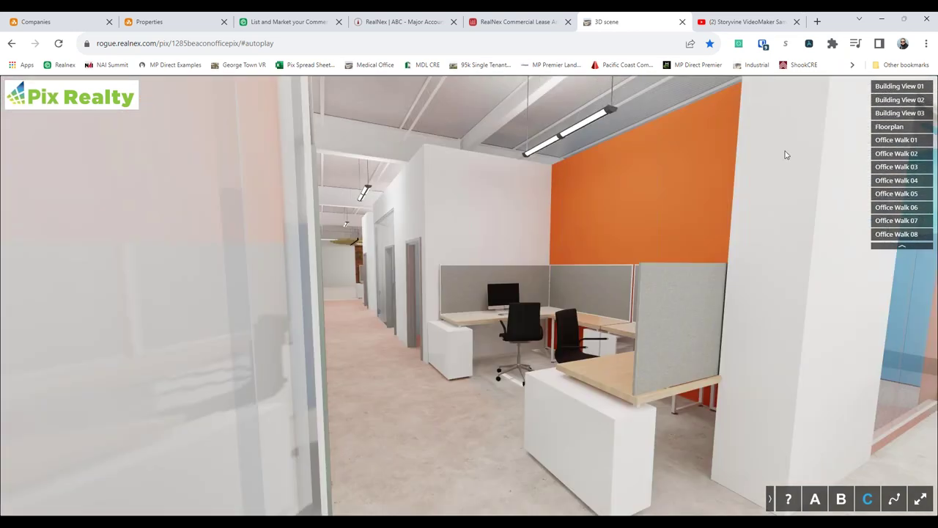
{"action": "left_click", "coordinate": [744, 22]}
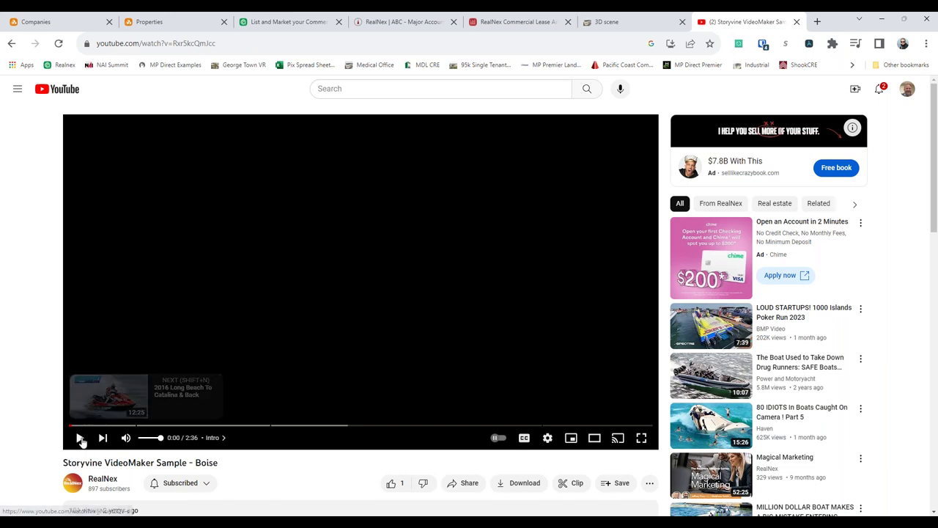
- Play the Storyvine VideoMaker Sample - Boise video, pause and resume it, then switch to full screen
{"action": "left_click", "coordinate": [447, 445]}
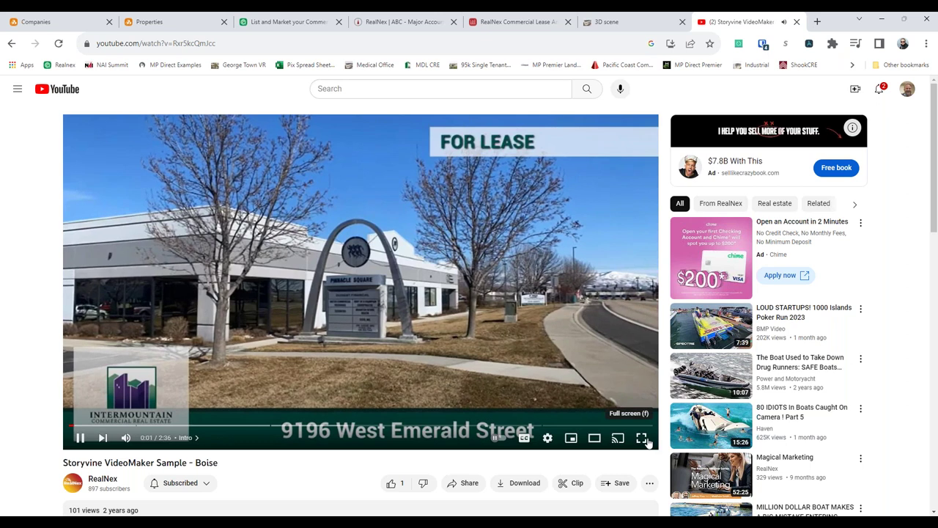
{"action": "left_click", "coordinate": [368, 444]}
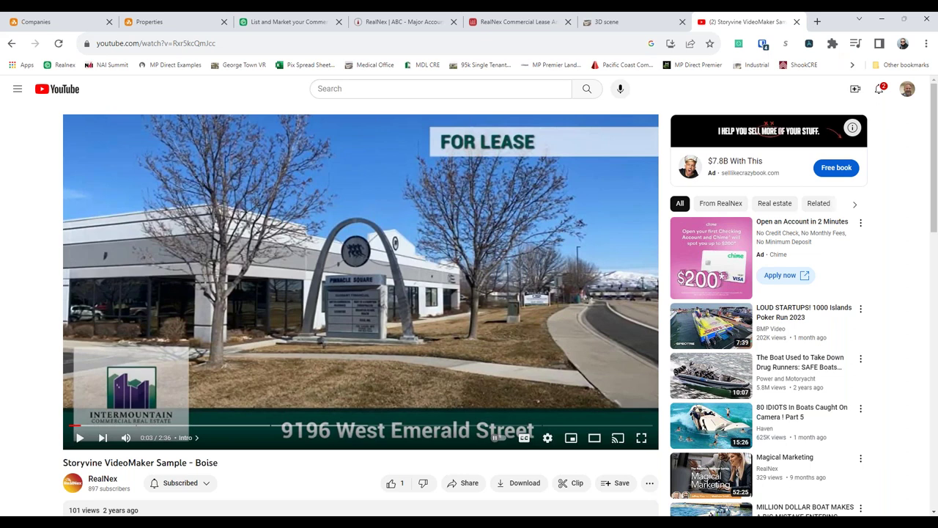
{"action": "left_click", "coordinate": [81, 439]}
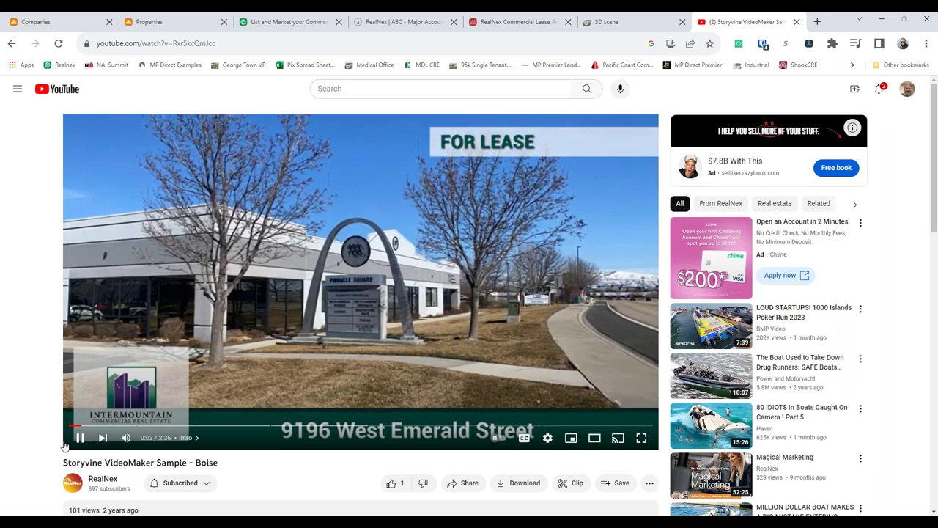
{"action": "left_click", "coordinate": [641, 438]}
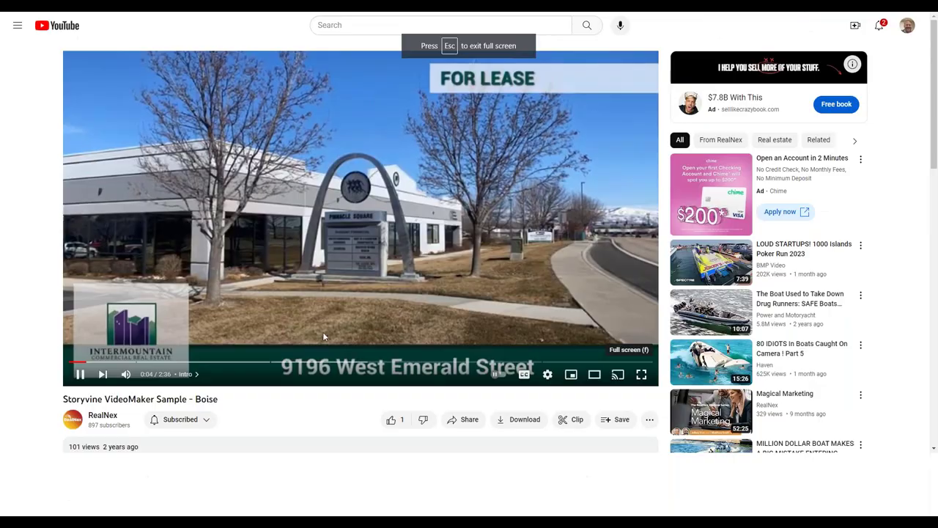
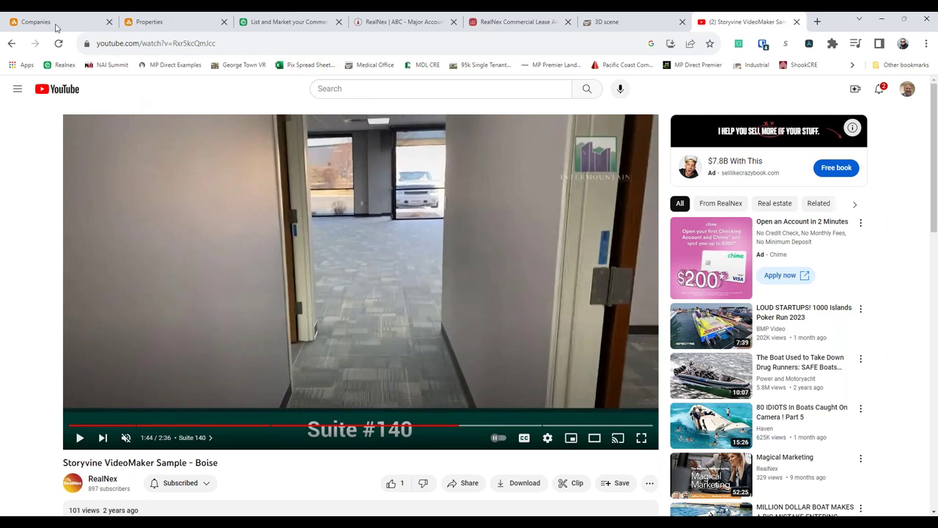
- Show the Chicago Title South West Las Vegas address on the map and enter Street View
{"action": "left_click", "coordinate": [56, 28]}
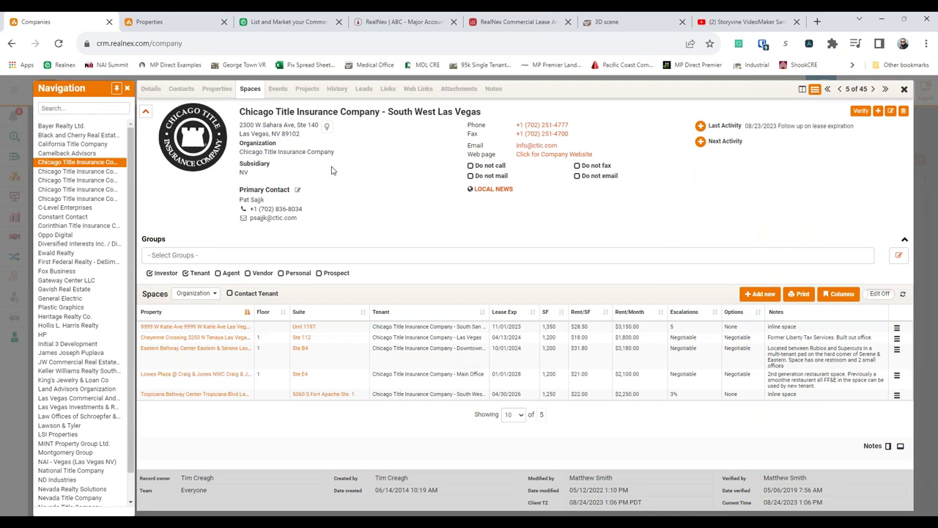
{"action": "left_click", "coordinate": [327, 126]}
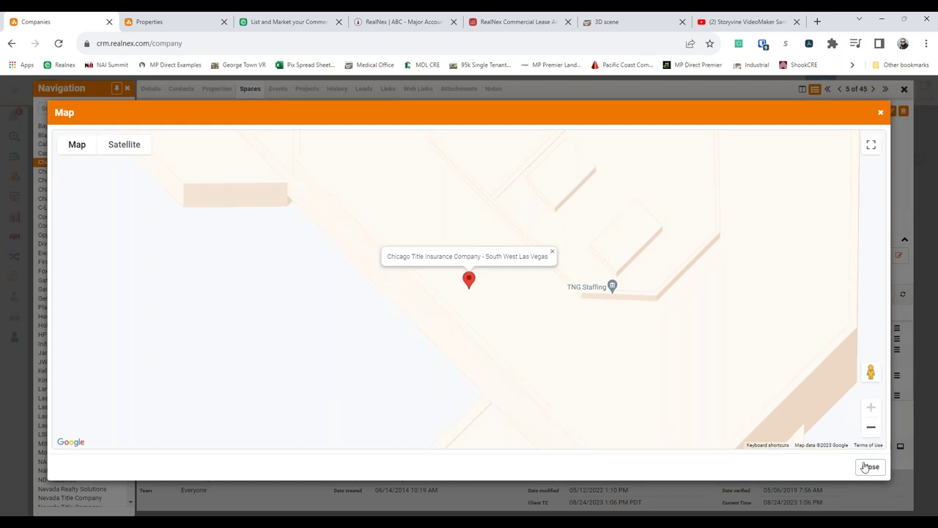
{"action": "left_click", "coordinate": [464, 284]}
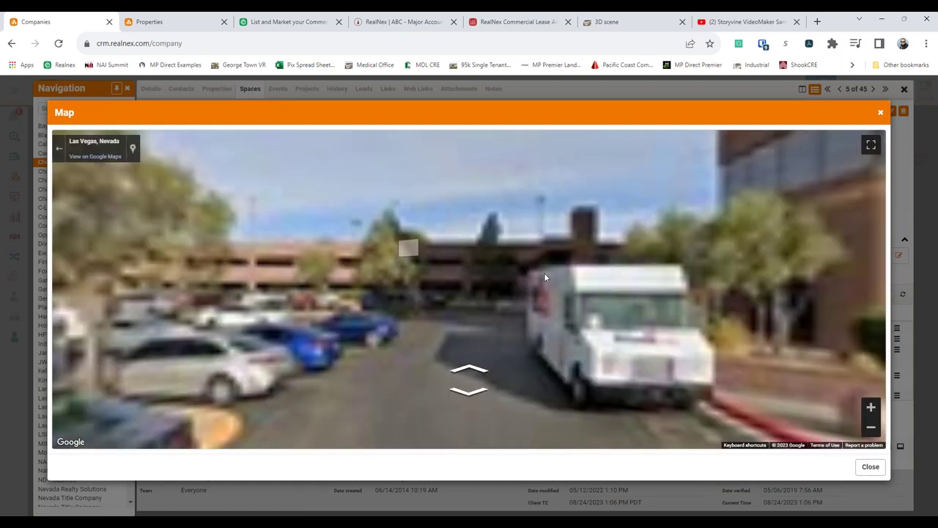
- Walk toward the building entrance, look around the surroundings, then close the map
{"action": "left_click", "coordinate": [544, 277]}
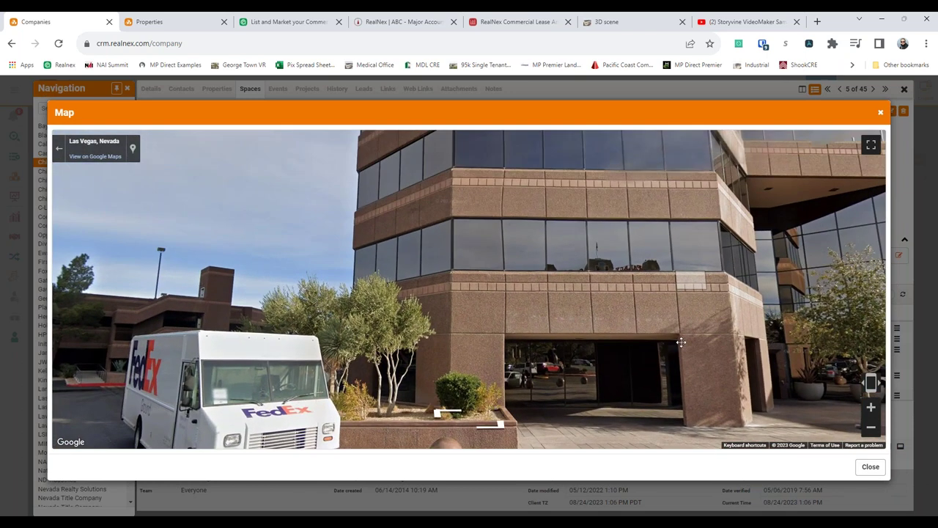
{"action": "left_click", "coordinate": [681, 342]}
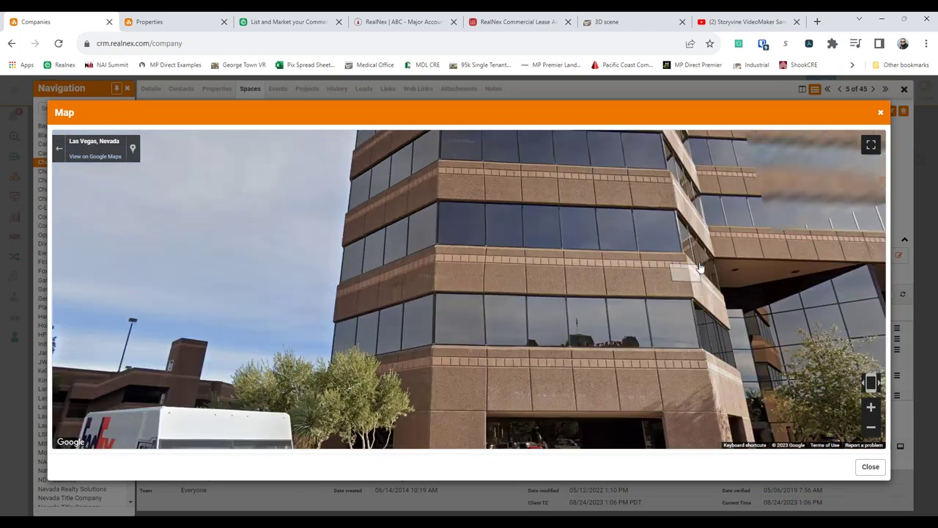
{"action": "left_click_drag", "start_coordinate": [236, 266], "coordinate": [263, 260]}
{"action": "left_click", "coordinate": [249, 256]}
{"action": "key", "text": "Right"}
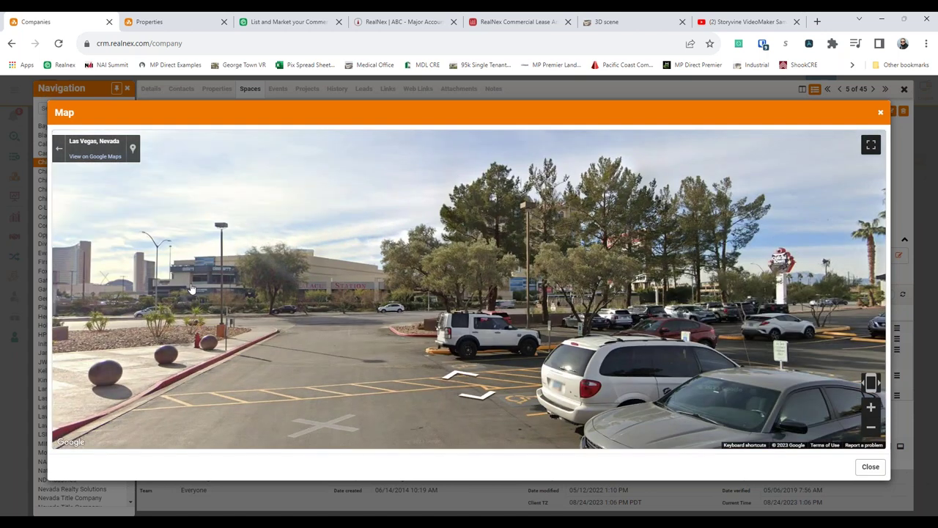
{"action": "left_click", "coordinate": [879, 112]}
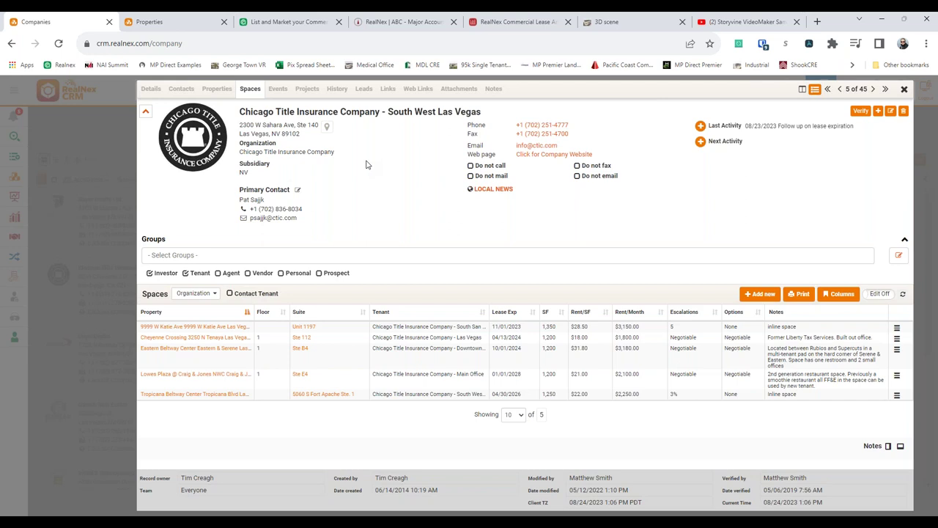
- Go from the ABC Major Account Toronto tour page back to Deals, then reopen the Chicago Title record
{"action": "left_click", "coordinate": [419, 29]}
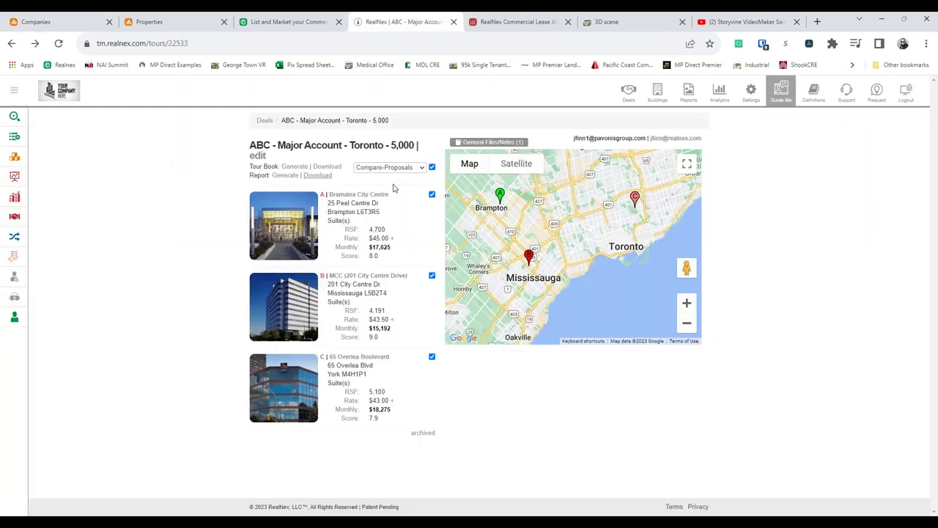
{"action": "right_click", "coordinate": [156, 217]}
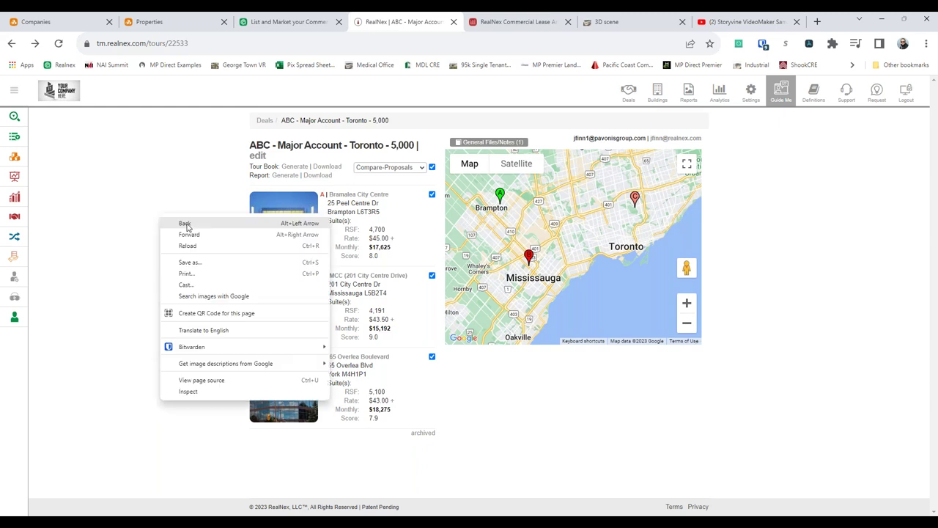
{"action": "left_click", "coordinate": [171, 249]}
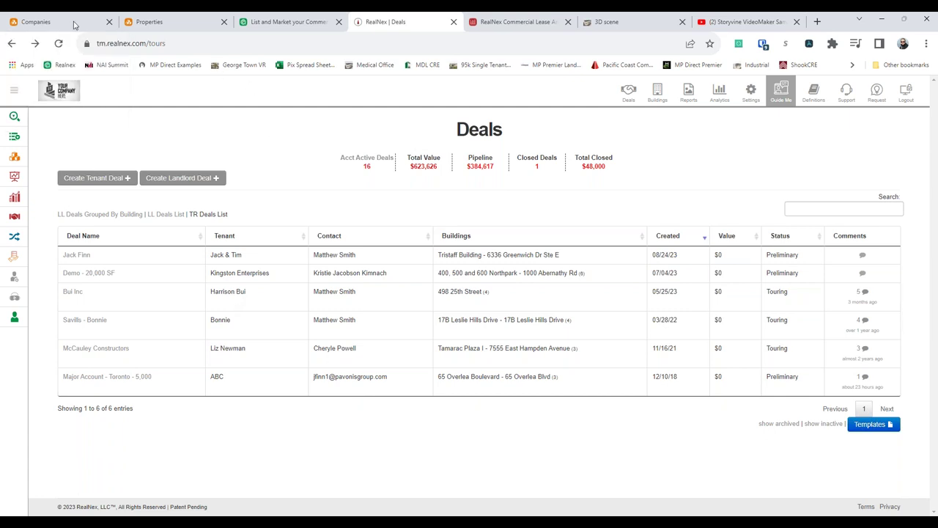
{"action": "left_click", "coordinate": [73, 25]}
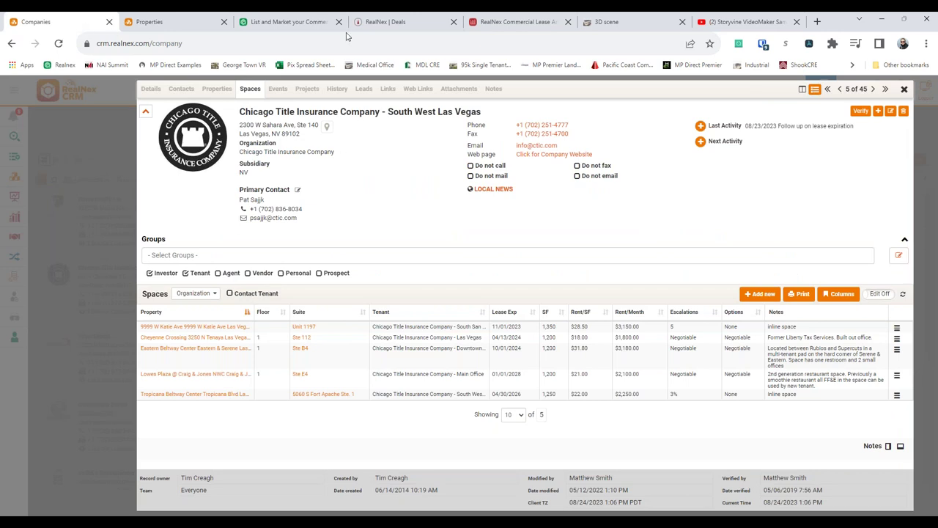
- Open the MarketPlace commercial listings and show the listing search filters
{"action": "left_click", "coordinate": [306, 24]}
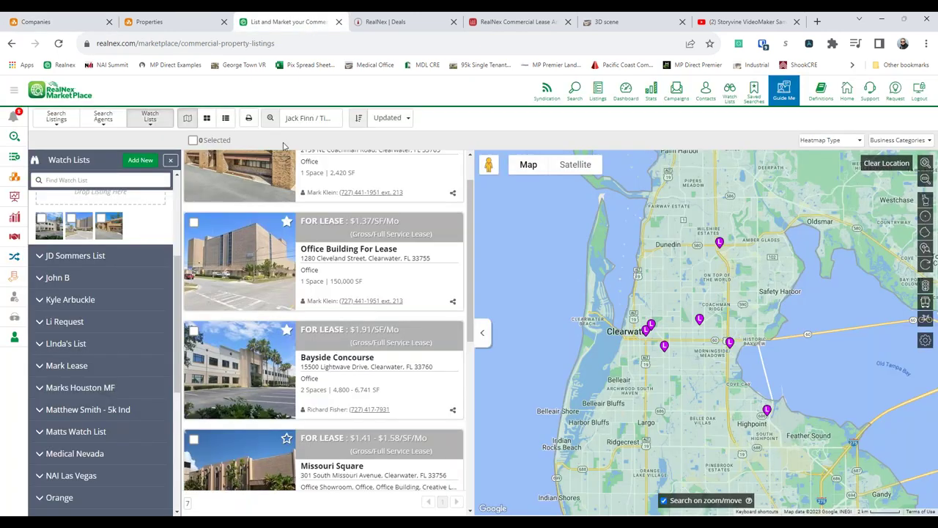
{"action": "scroll", "coordinate": [279, 210], "scroll_direction": "up", "scroll_amount": 1}
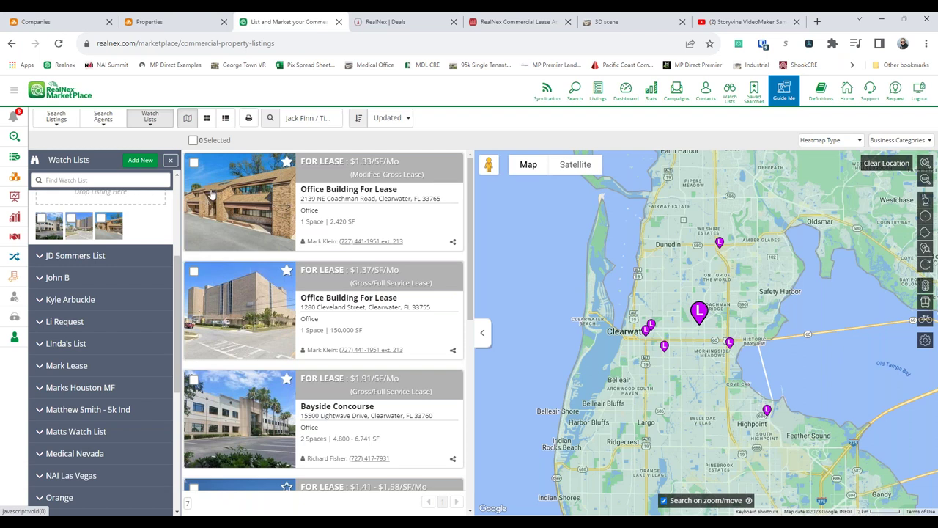
{"action": "left_click", "coordinate": [57, 118]}
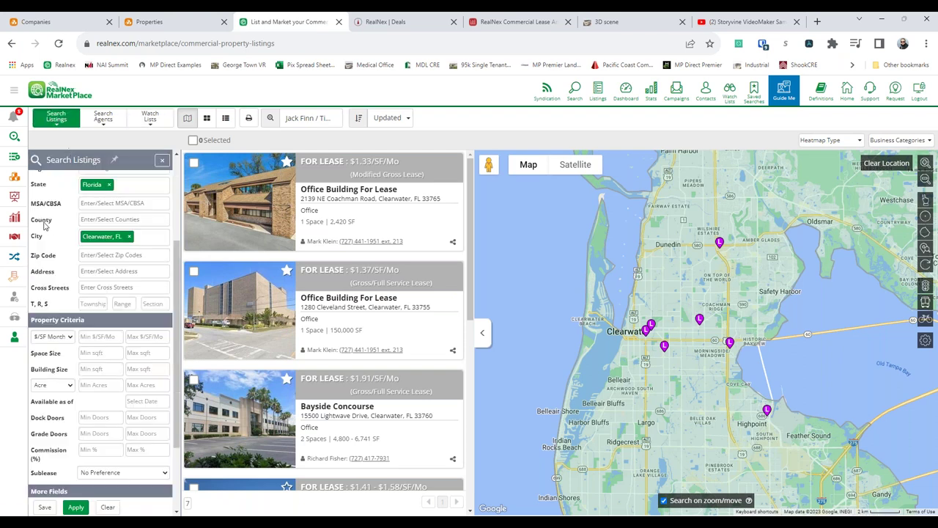
{"action": "scroll", "coordinate": [44, 226], "scroll_direction": "up", "scroll_amount": 2}
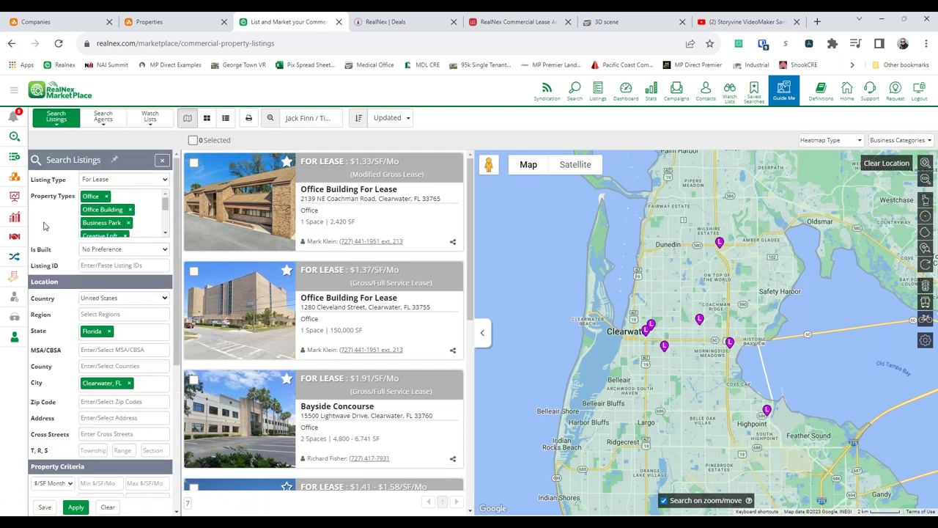
- Try the MarketPlace Search > Search Panel 'Intro to Searching' guide, then switch to the CRM Properties map
{"action": "left_click", "coordinate": [784, 92]}
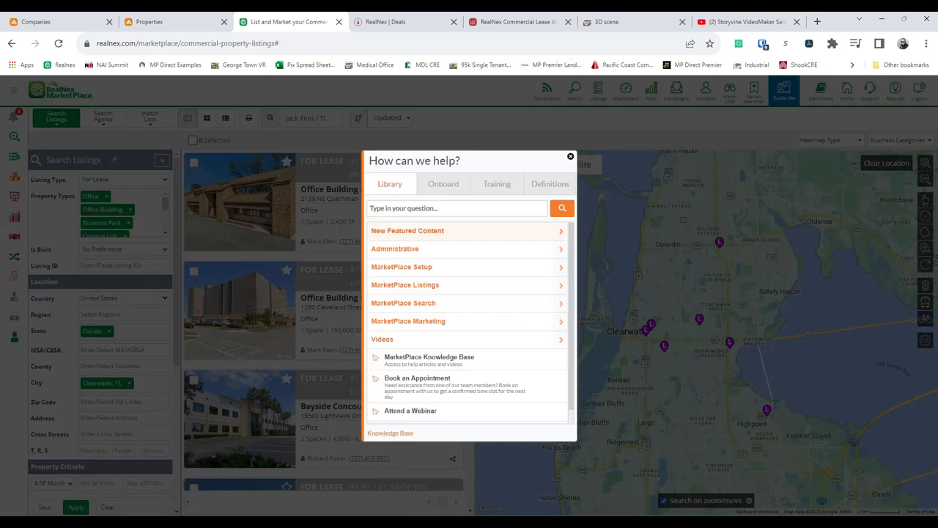
{"action": "left_click", "coordinate": [465, 304]}
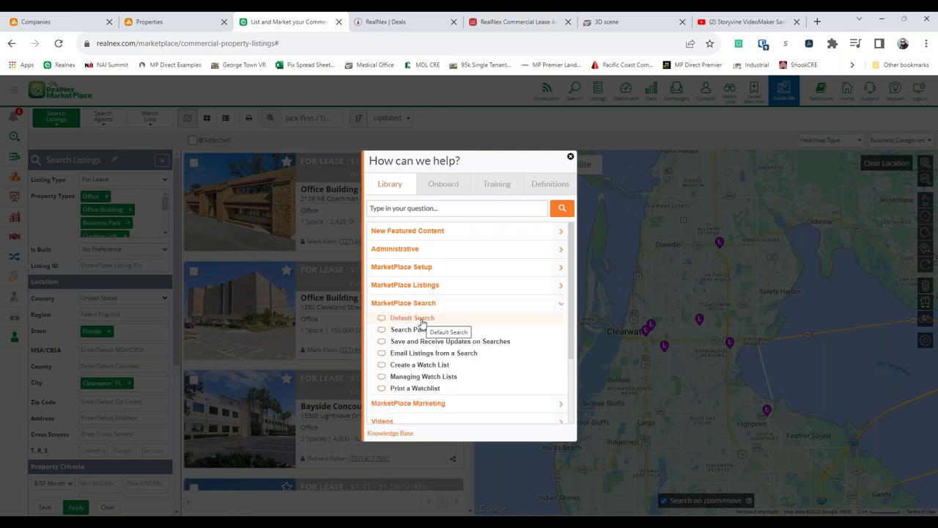
{"action": "left_click", "coordinate": [425, 329]}
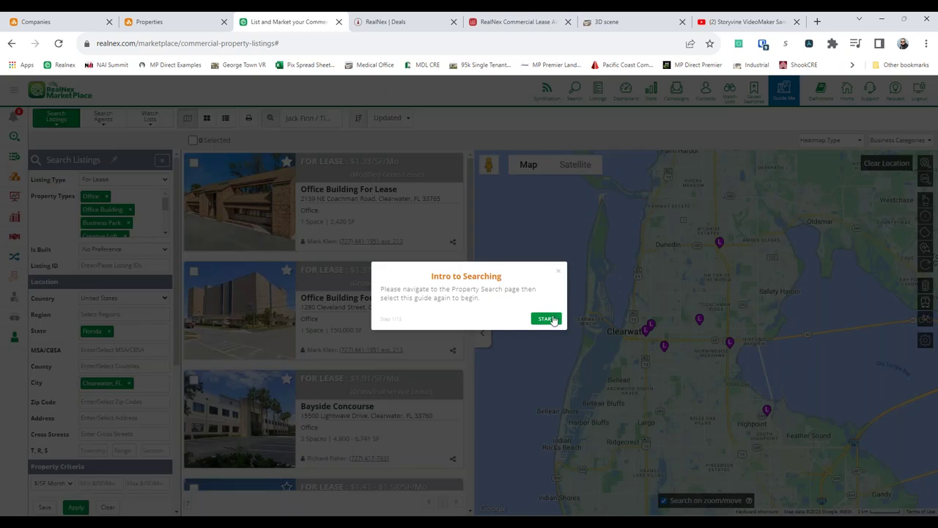
{"action": "left_click", "coordinate": [546, 318]}
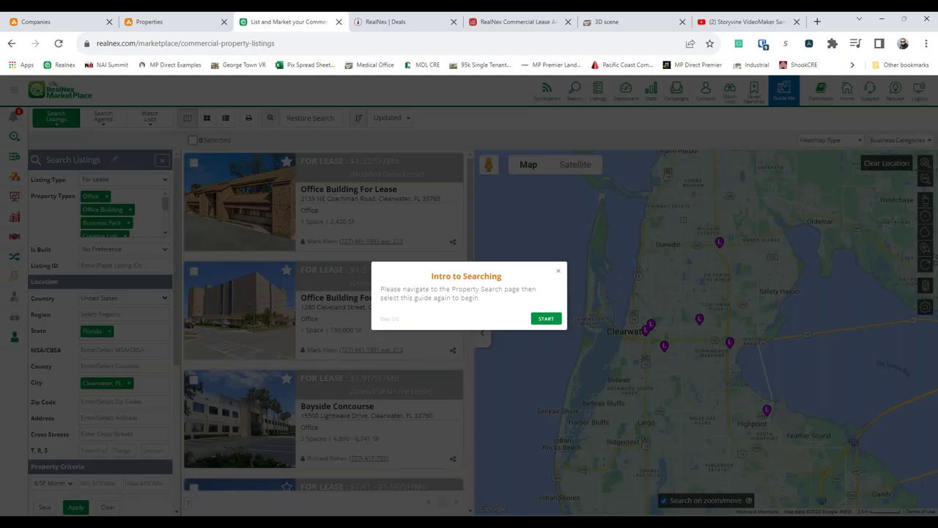
{"action": "left_click", "coordinate": [314, 148]}
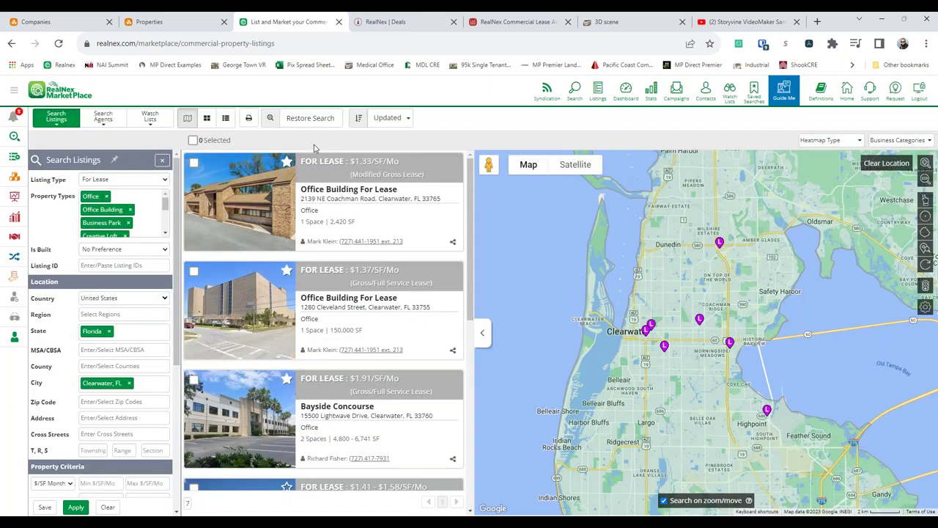
{"action": "left_click", "coordinate": [205, 22]}
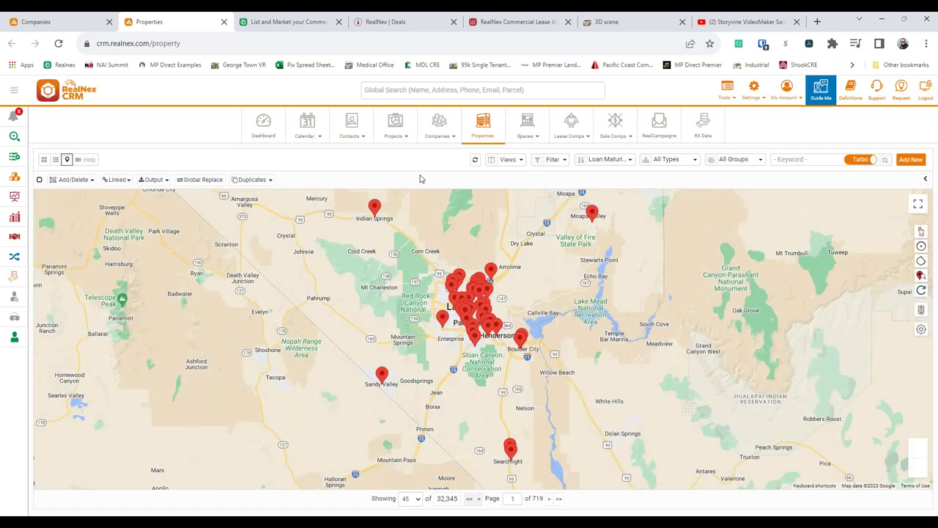
- Open the property detail panel and filter by zip code, narrowing to 6,515 records
{"action": "scroll", "coordinate": [496, 337], "scroll_direction": "up", "scroll_amount": 2}
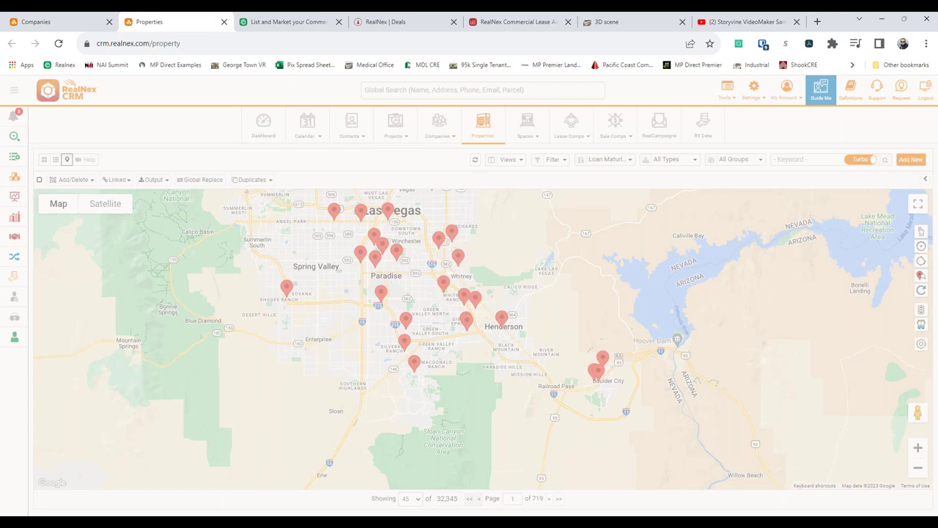
{"action": "left_click", "coordinate": [925, 178]}
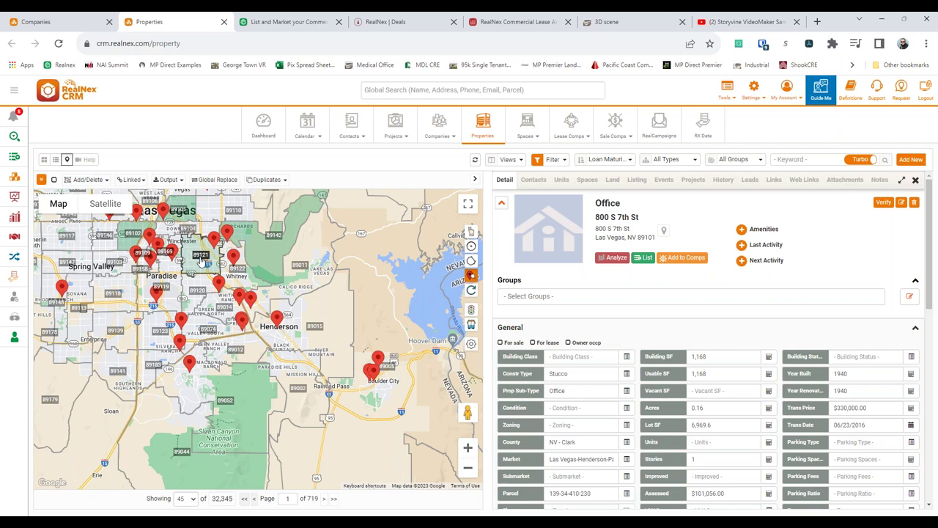
{"action": "left_click", "coordinate": [41, 179]}
{"action": "left_click", "coordinate": [57, 502]}
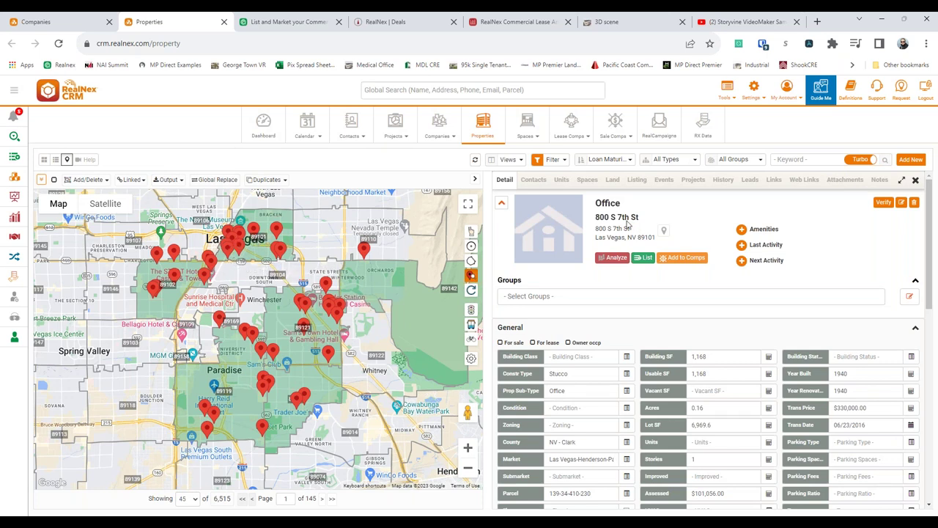
- Show the 3 tenant spaces at 800 S 7th St and overlay live traffic on the map
{"action": "left_click", "coordinate": [587, 179]}
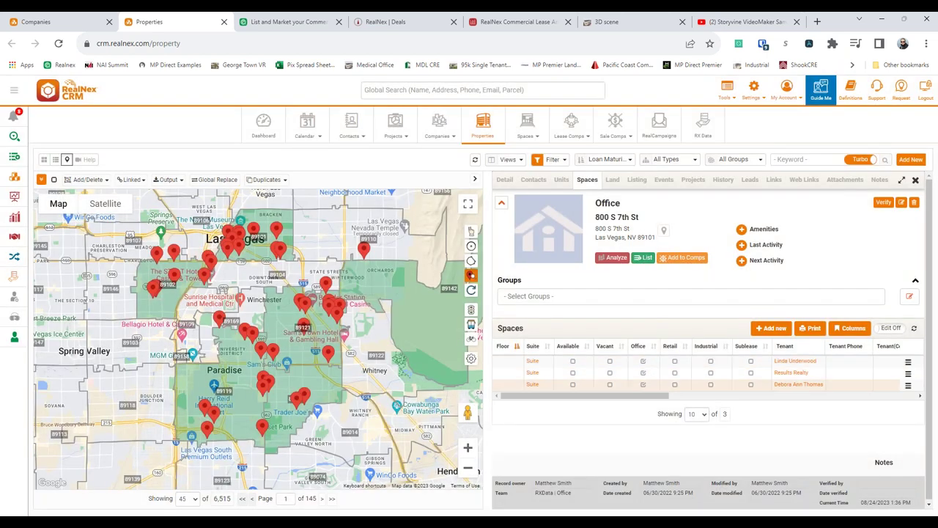
{"action": "left_click_drag", "start_coordinate": [571, 399], "coordinate": [569, 399]}
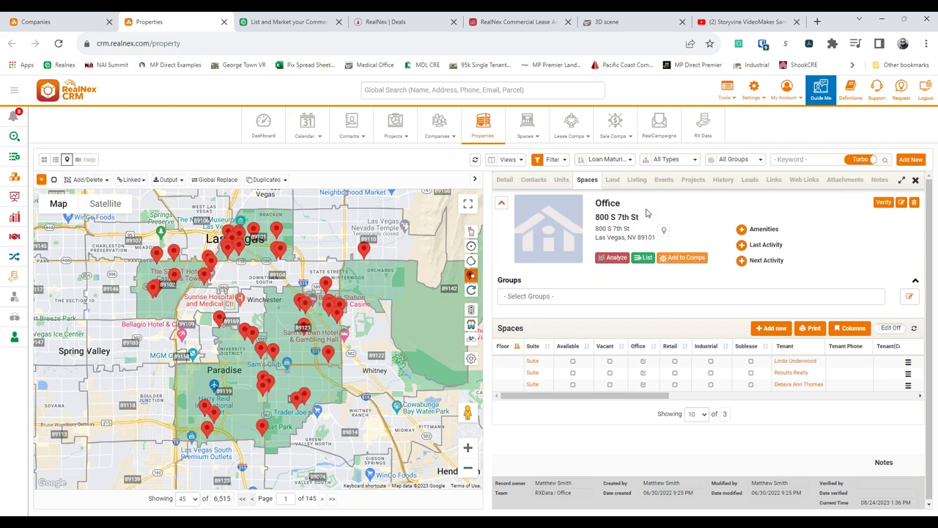
{"action": "left_click", "coordinate": [471, 325]}
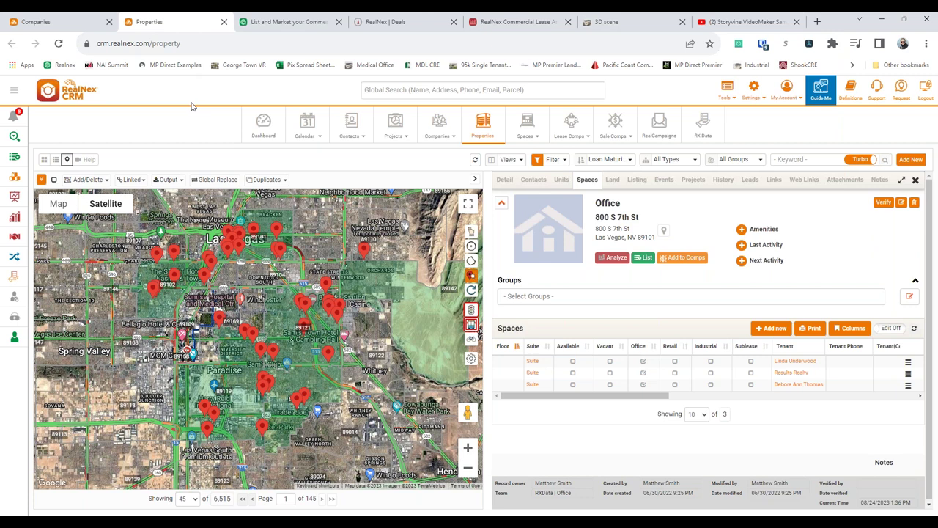
- Return to the Clearwater MarketPlace listings and show the Lease Comps (On Market) watch lists
{"action": "left_click", "coordinate": [293, 23]}
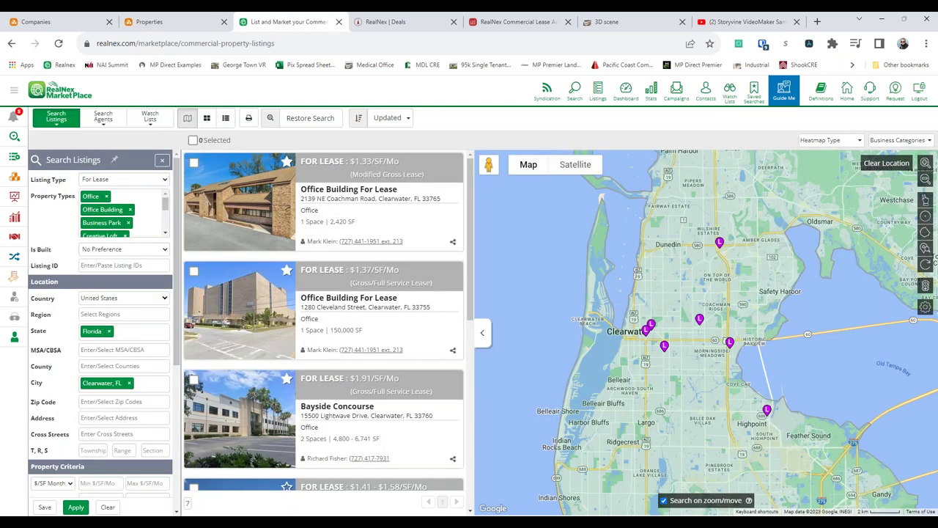
{"action": "left_click", "coordinate": [150, 123]}
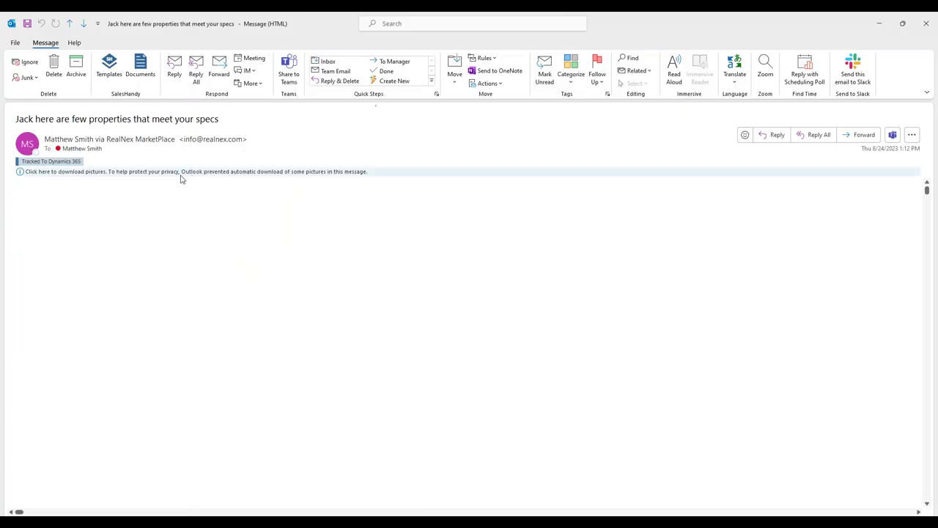
- Download the email's pictures and follow its View Your Properties link
{"action": "left_click", "coordinate": [170, 173]}
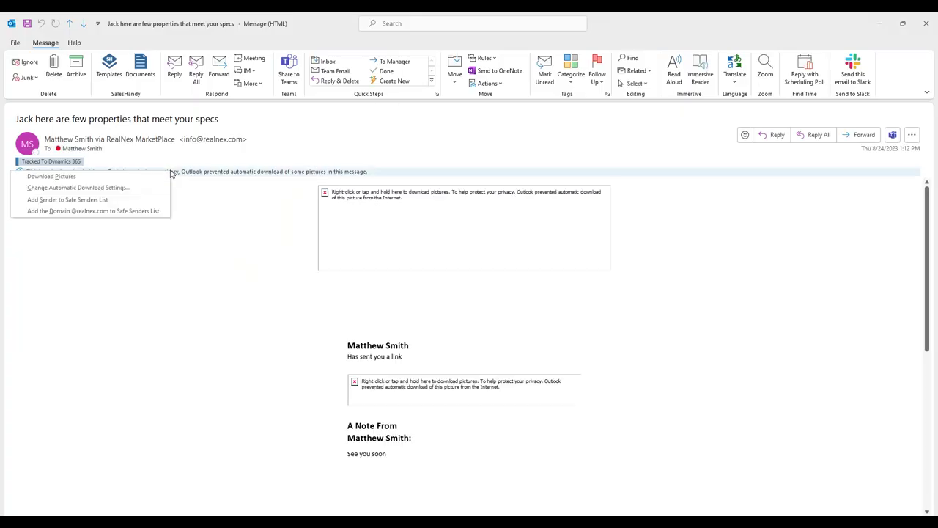
{"action": "left_click", "coordinate": [133, 178]}
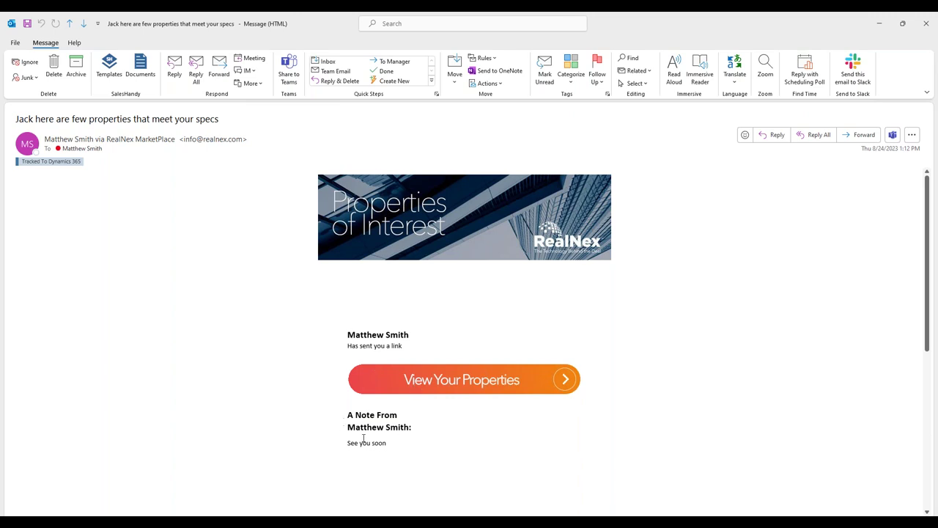
{"action": "left_click", "coordinate": [420, 379]}
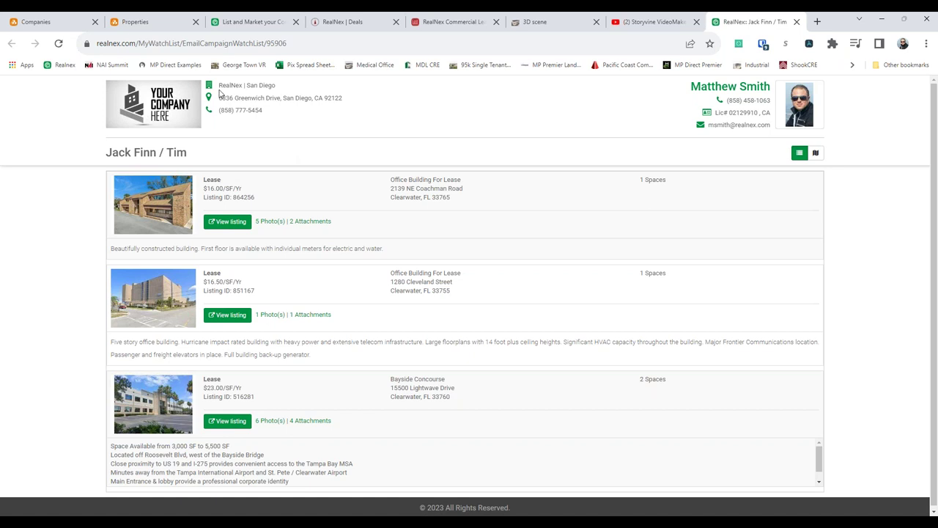
- Highlight and clear the header contact text, then show the three listings in Map View
{"action": "left_click_drag", "start_coordinate": [269, 117], "coordinate": [222, 95]}
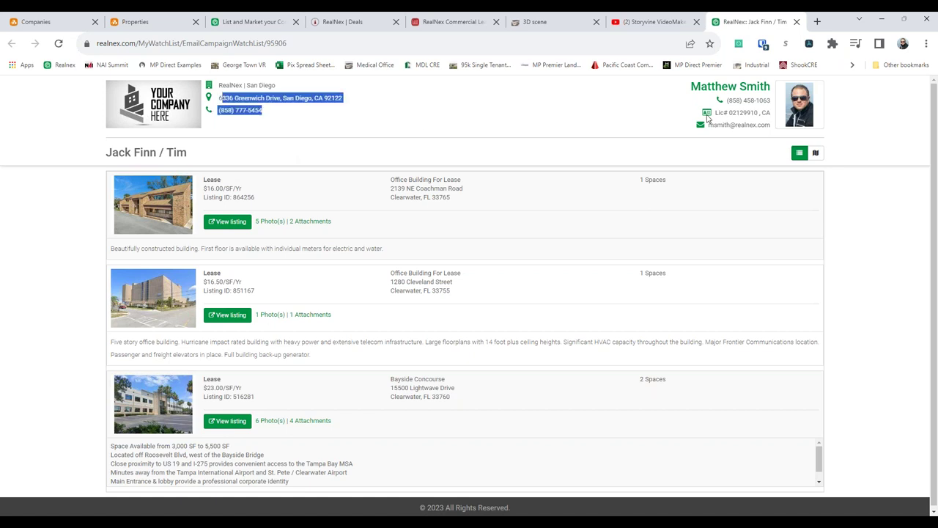
{"action": "left_click", "coordinate": [596, 123]}
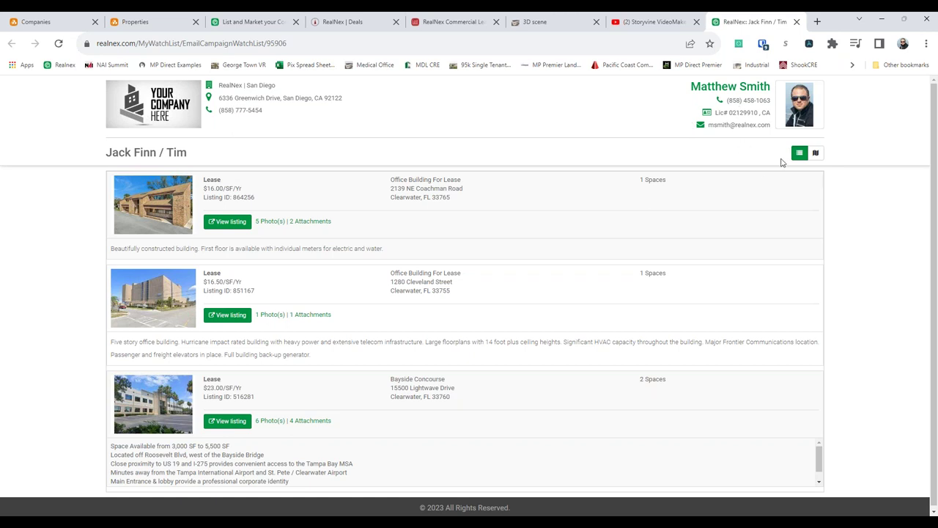
{"action": "left_click", "coordinate": [814, 153]}
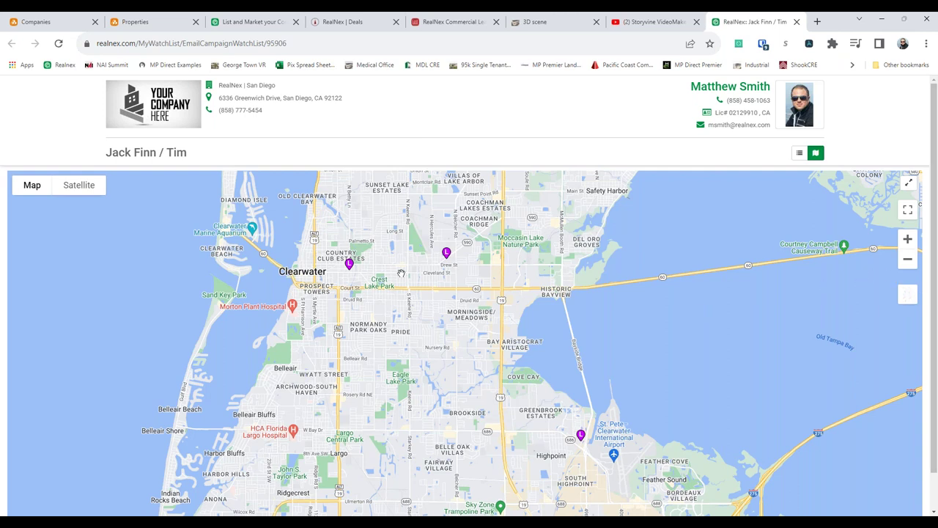
- Drop into Street View near a listing and approach the laundromat's glass entrance
{"action": "left_click_drag", "start_coordinate": [401, 274], "coordinate": [348, 249]}
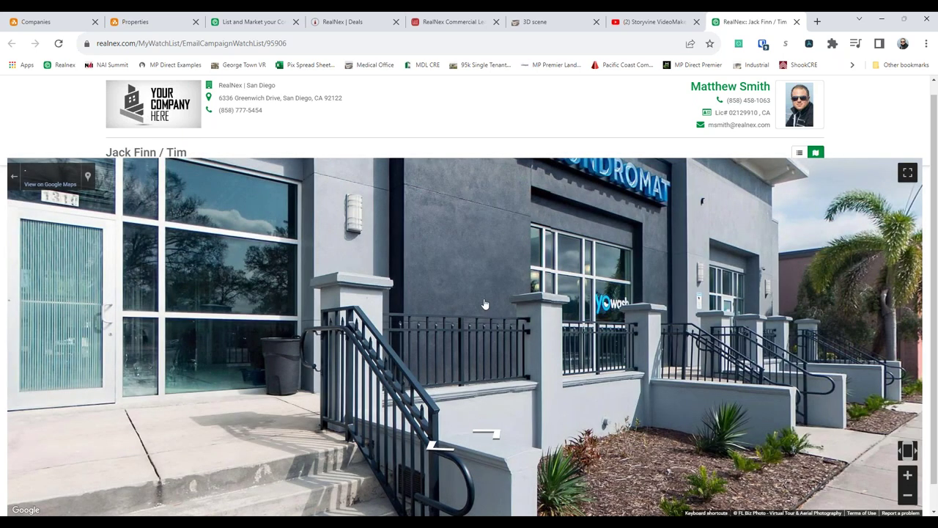
{"action": "left_click_drag", "start_coordinate": [400, 332], "coordinate": [387, 347]}
{"action": "left_click", "coordinate": [387, 348]}
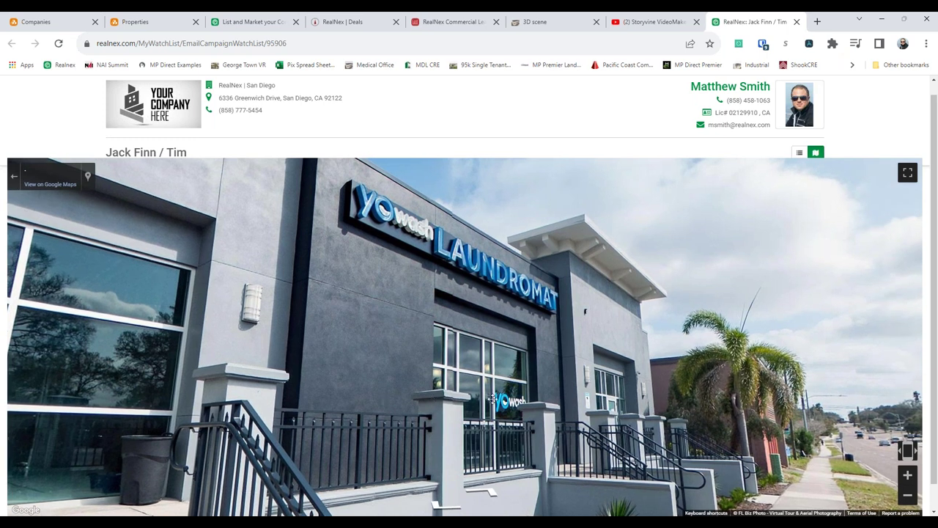
{"action": "left_click_drag", "start_coordinate": [398, 397], "coordinate": [693, 403]}
{"action": "left_click", "coordinate": [693, 403]}
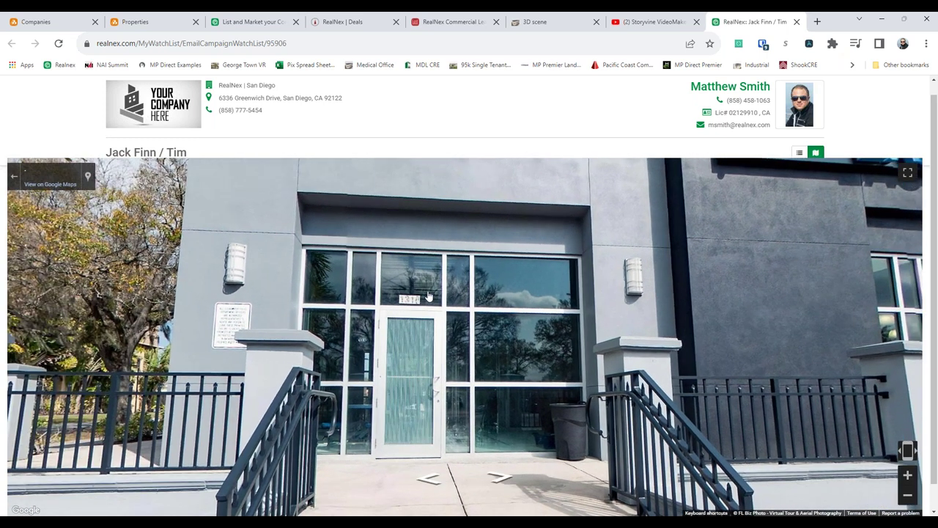
{"action": "left_click", "coordinate": [429, 295]}
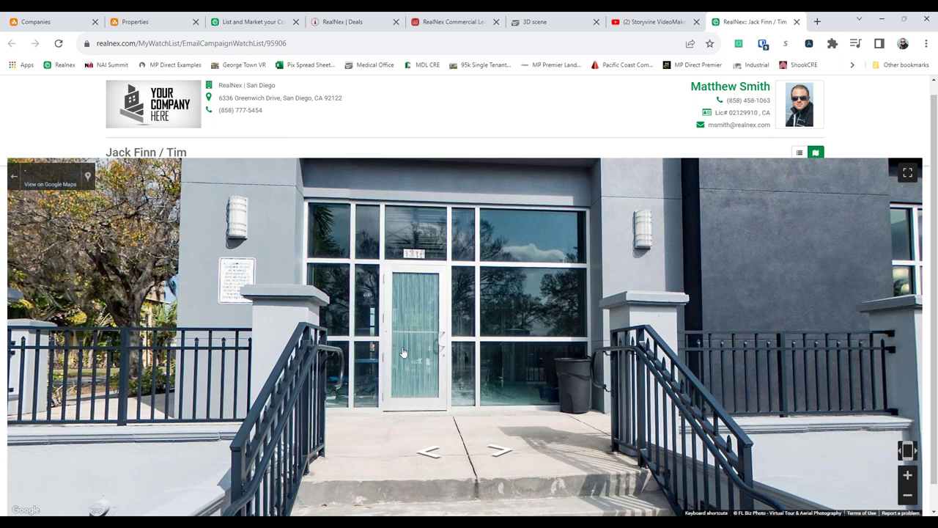
{"action": "left_click", "coordinate": [416, 277]}
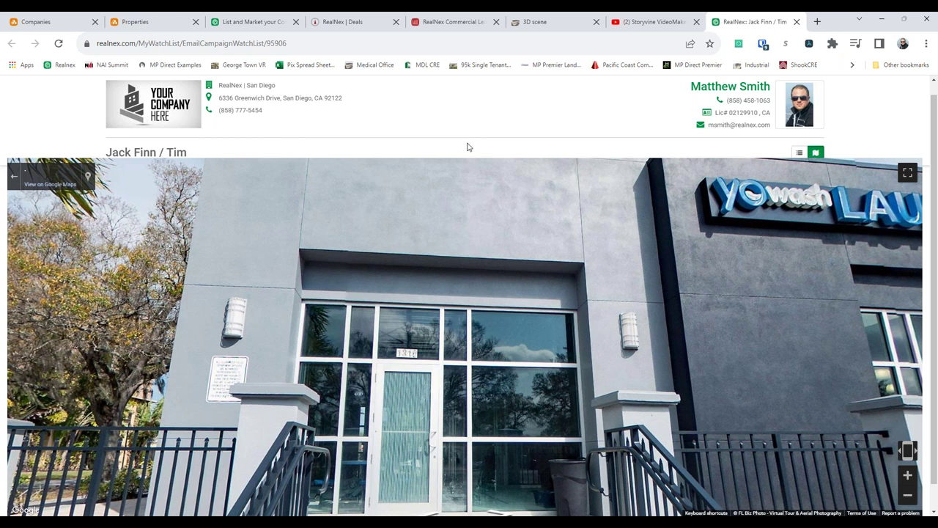
- Turn to see the full laundromat sign and entrance, then exit to the map and list
{"action": "left_click_drag", "start_coordinate": [702, 240], "coordinate": [585, 245]}
{"action": "left_click", "coordinate": [584, 245]}
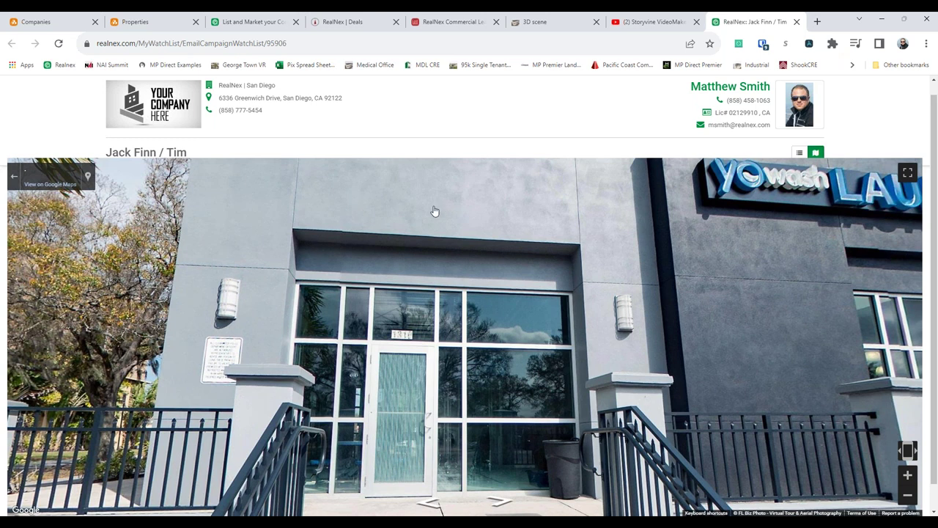
{"action": "left_click", "coordinate": [434, 211]}
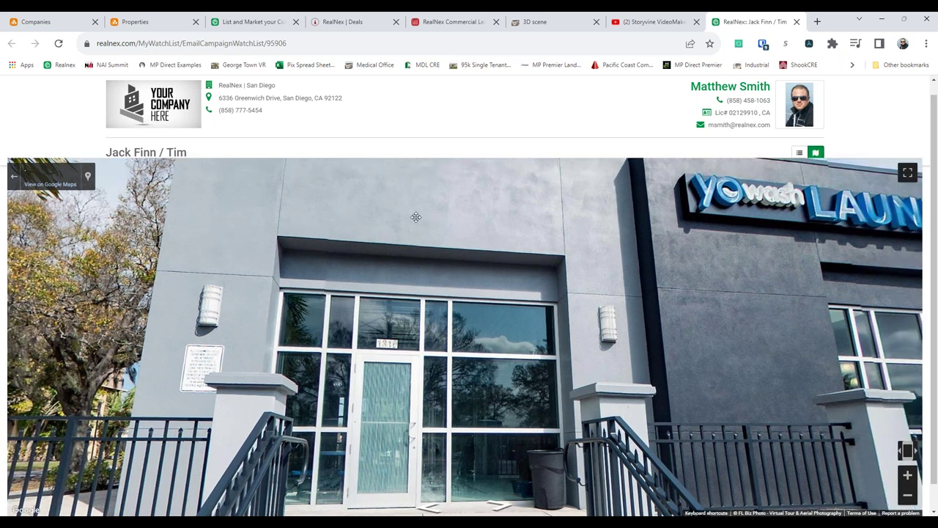
{"action": "key", "text": "Escape"}
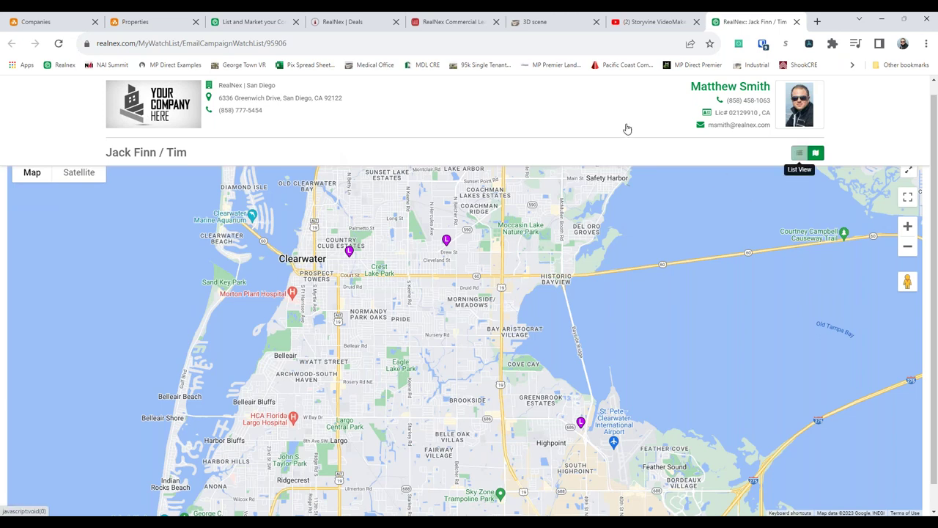
{"action": "left_click", "coordinate": [799, 152]}
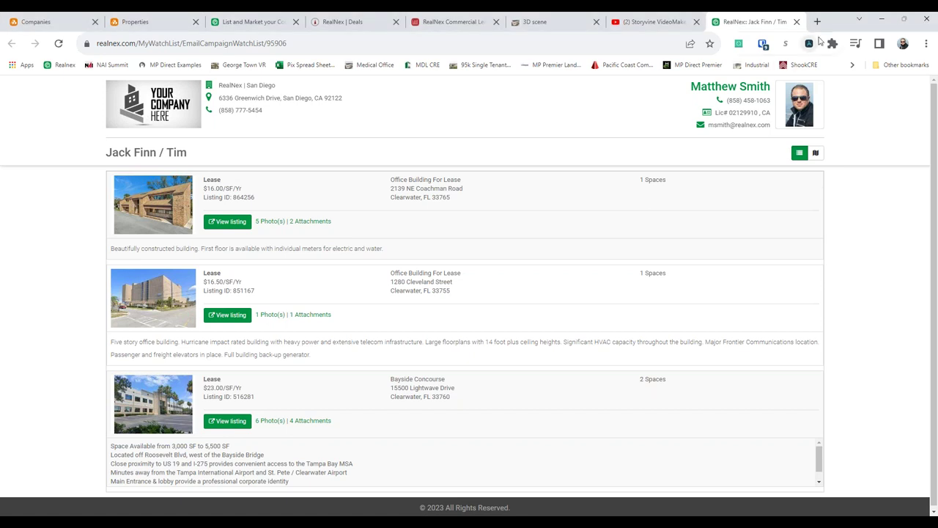
- Close the RealNex MarketPlace watch-list tab to reveal the Storyvine VideoMaker Sample - Boise video
{"action": "left_click", "coordinate": [797, 23]}
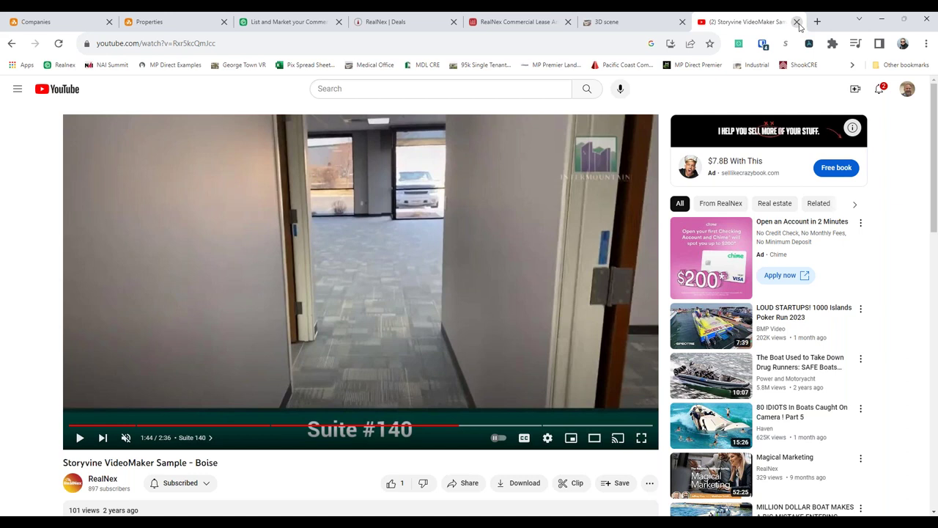
- Close the YouTube and 3D walkthrough tabs, then browse the Properties Filter and saved Views lists
{"action": "left_click", "coordinate": [796, 21]}
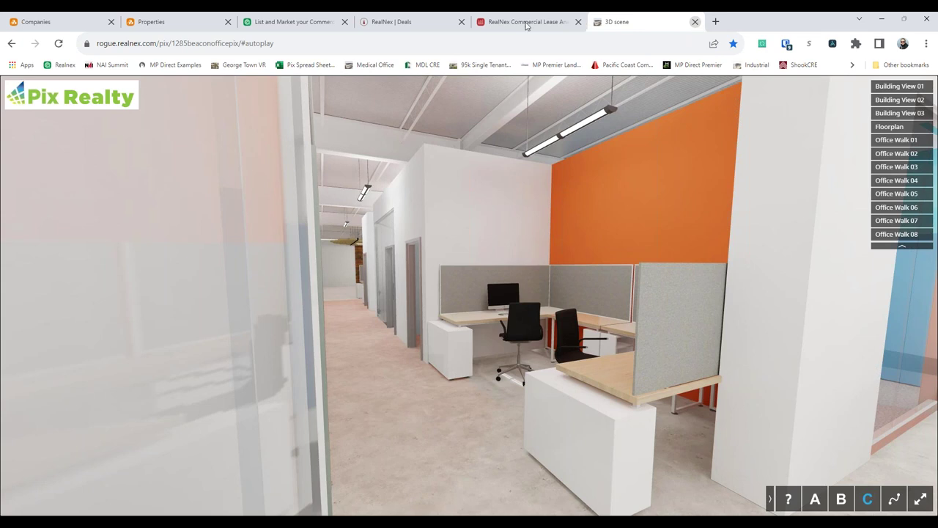
{"action": "key", "text": "ctrl+w"}
{"action": "left_click", "coordinate": [183, 24]}
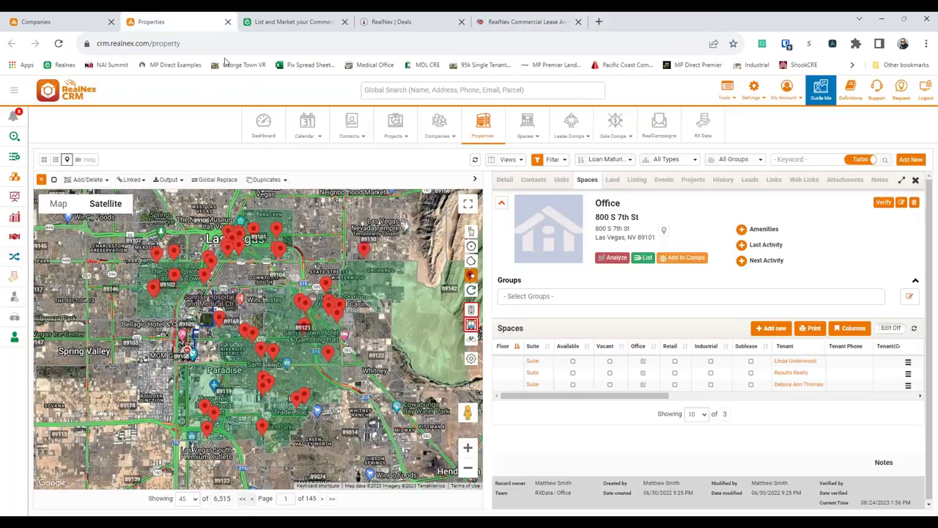
{"action": "left_click", "coordinate": [551, 159]}
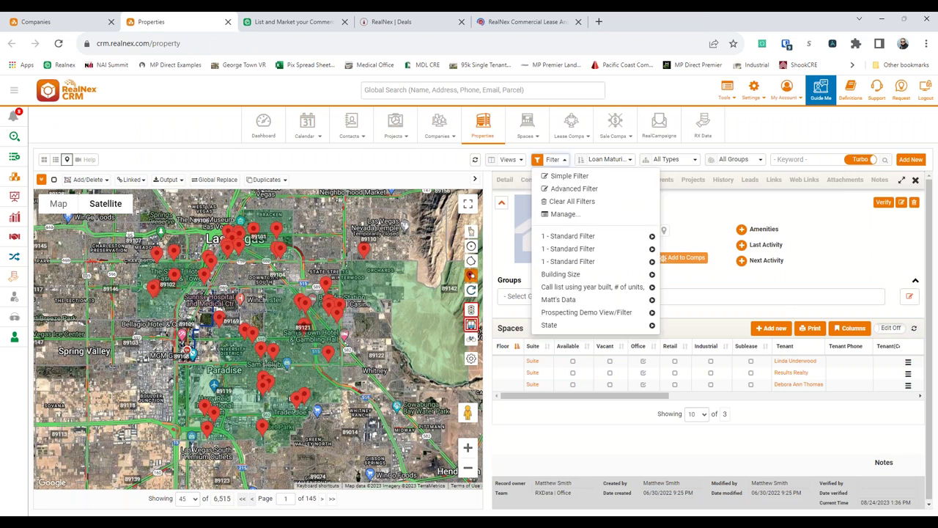
{"action": "left_click", "coordinate": [518, 160]}
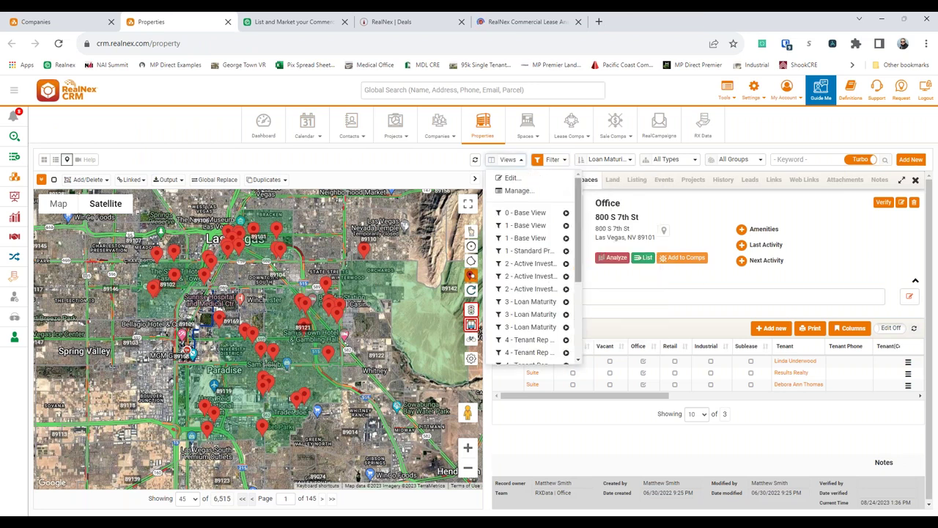
{"action": "scroll", "coordinate": [548, 253], "scroll_direction": "down", "scroll_amount": 4}
{"action": "scroll", "coordinate": [555, 235], "scroll_direction": "up", "scroll_amount": 3}
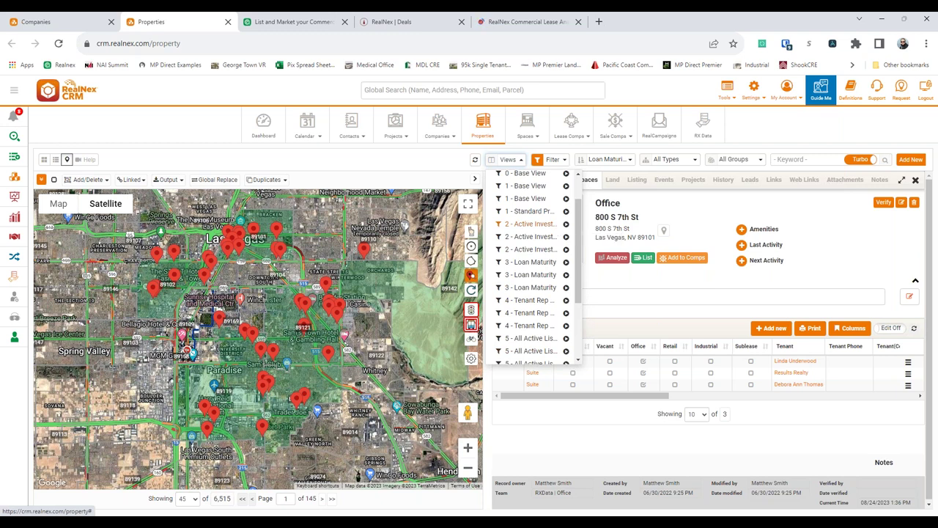
{"action": "scroll", "coordinate": [526, 192], "scroll_direction": "up", "scroll_amount": 2}
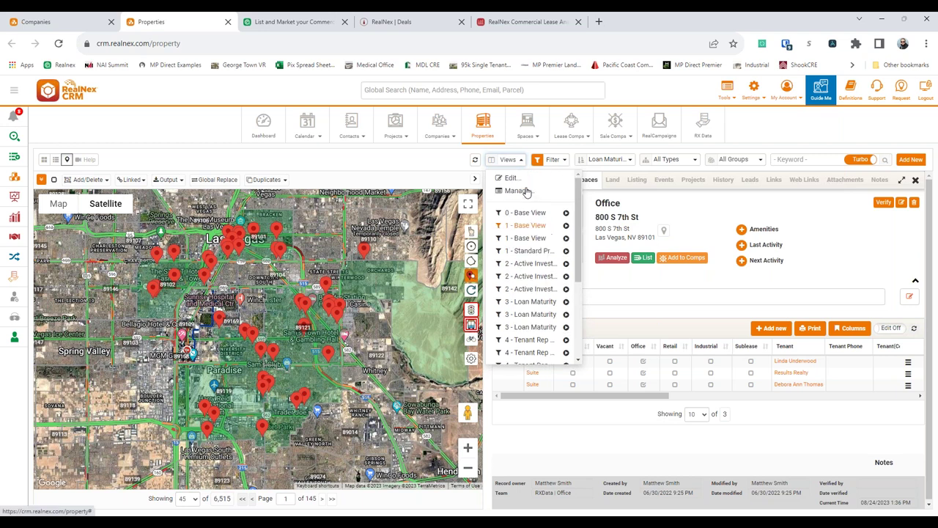
{"action": "scroll", "coordinate": [526, 192], "scroll_direction": "down", "scroll_amount": 4}
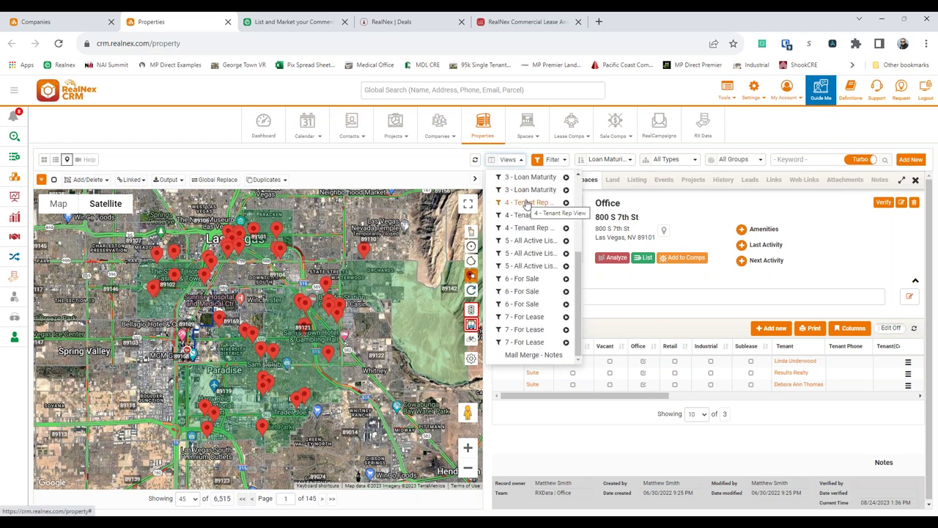
- Close the Commercial Lease, Deals and listing marketing tabs and return to the Chicago Title record
{"action": "left_click", "coordinate": [578, 22]}
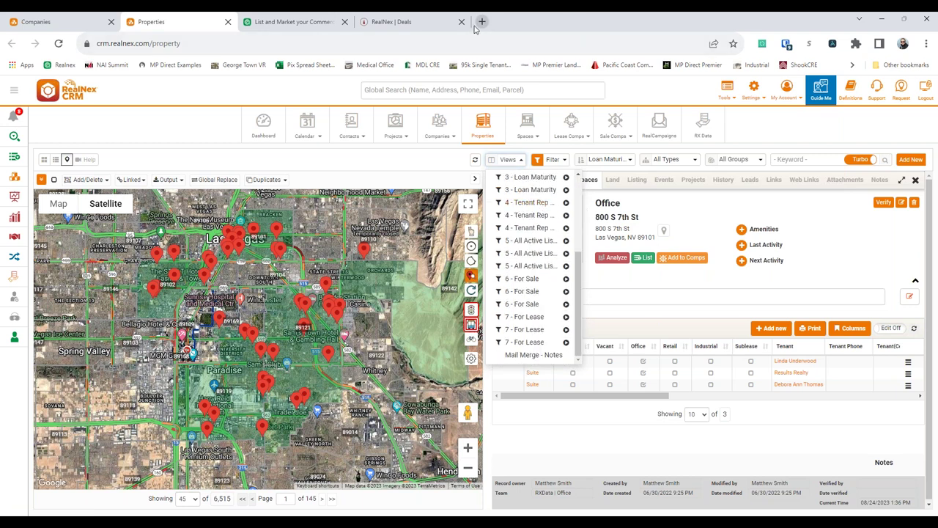
{"action": "left_click", "coordinate": [461, 22]}
{"action": "left_click", "coordinate": [345, 22]}
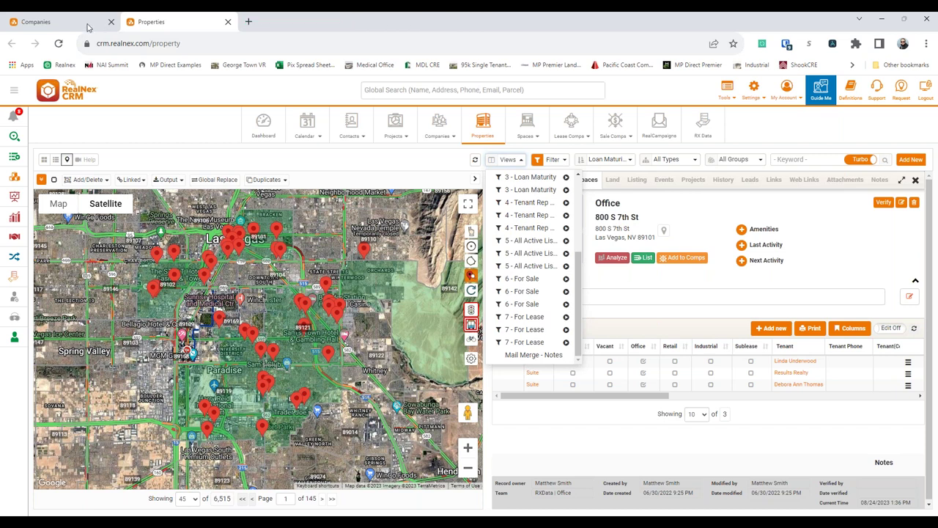
{"action": "left_click", "coordinate": [88, 28]}
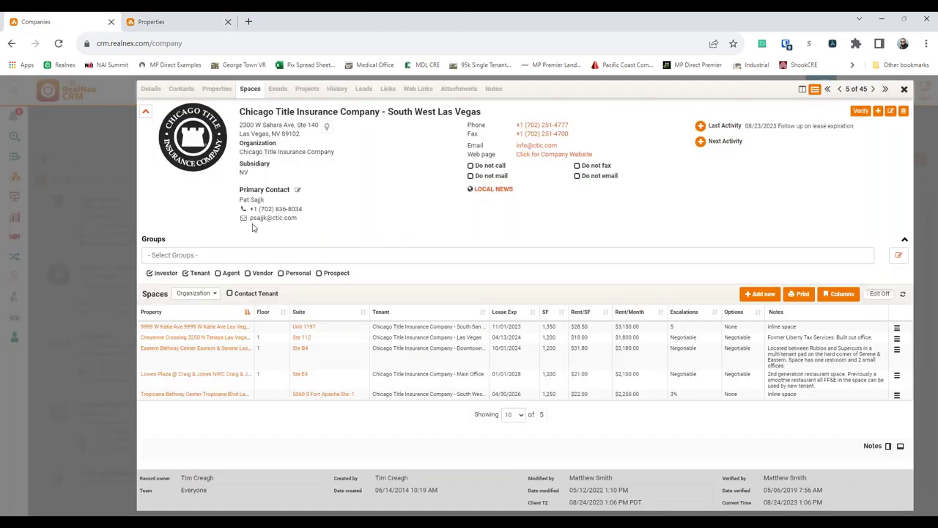
- Close the Chicago Title company record tab
{"action": "left_click", "coordinate": [111, 22]}
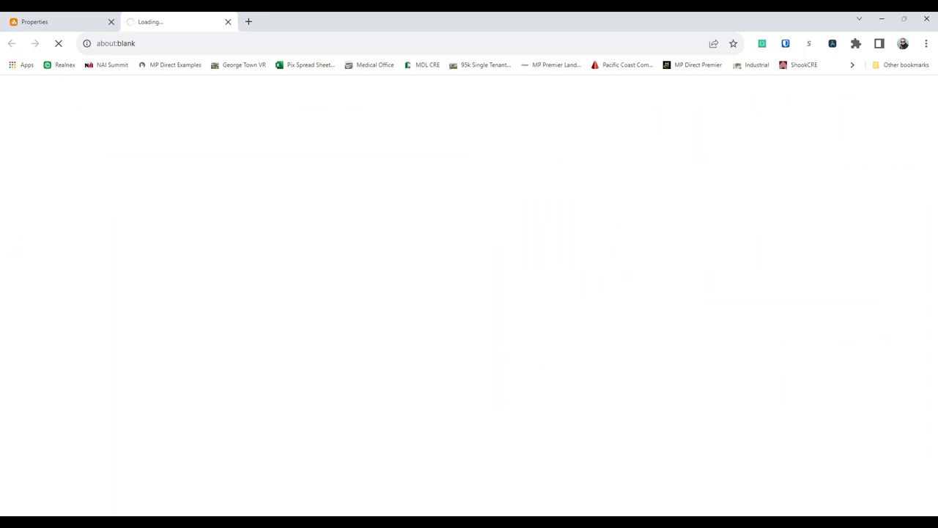
- Close the CRM properties page and add Office to the RX Data property types
{"action": "left_click", "coordinate": [112, 22]}
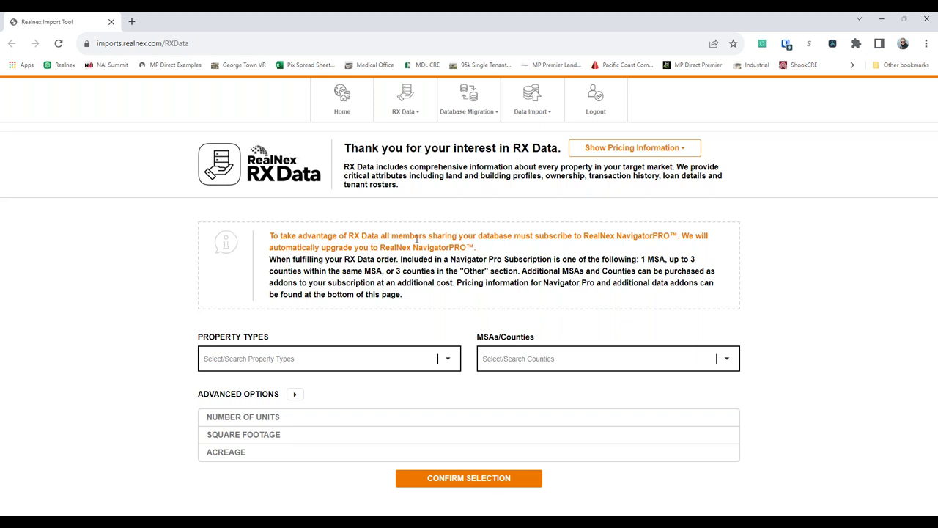
{"action": "left_click", "coordinate": [230, 357]}
{"action": "type", "text": "of"}
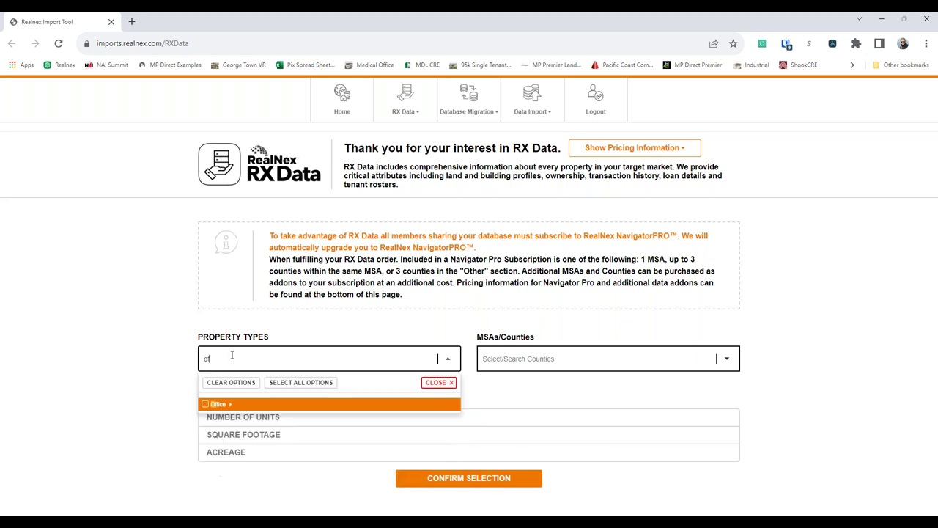
{"action": "type", "text": "fice"}
{"action": "left_click", "coordinate": [210, 404]}
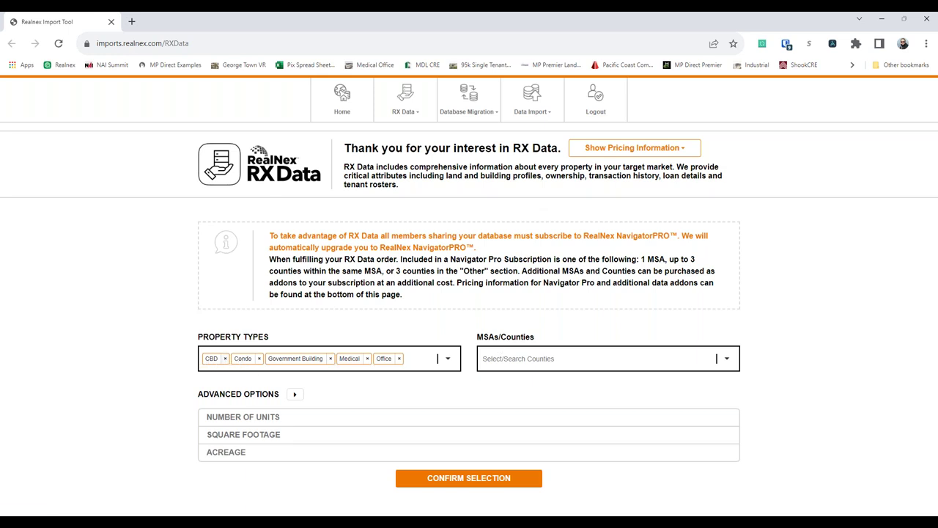
- Show and hide the pricing information table to review RX Data prices
{"action": "left_click", "coordinate": [449, 362]}
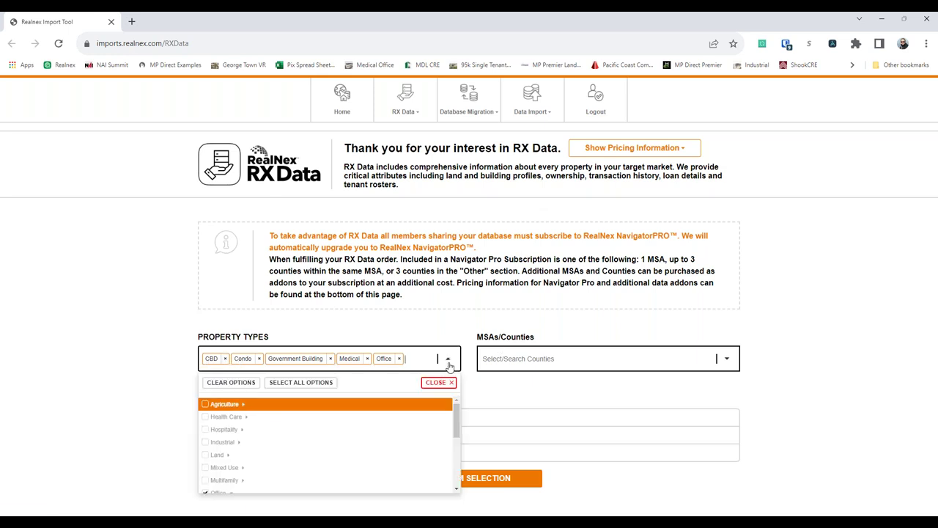
{"action": "left_click", "coordinate": [660, 145]}
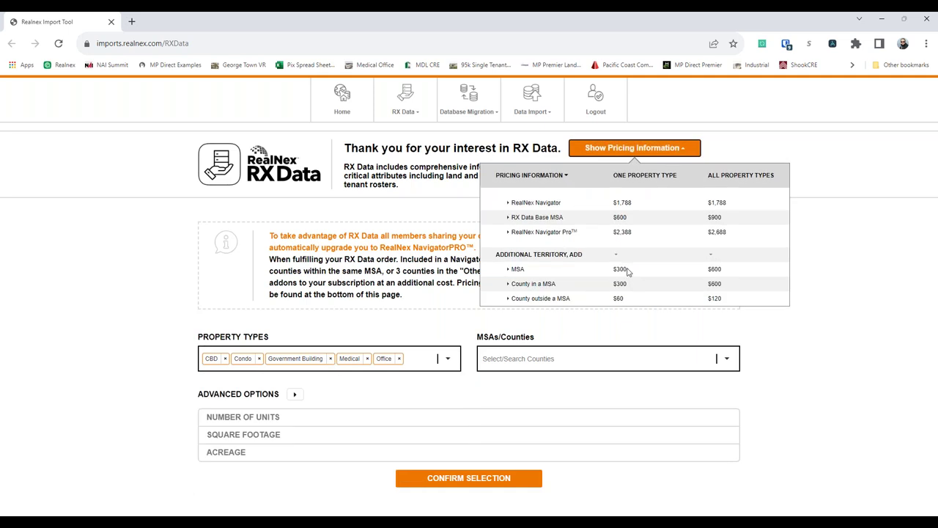
{"action": "left_click", "coordinate": [384, 234]}
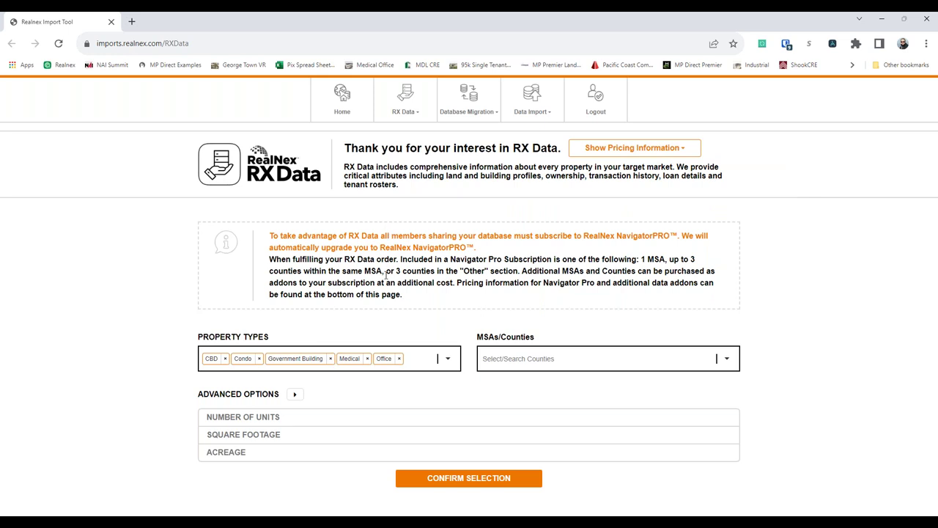
{"action": "left_click", "coordinate": [622, 151]}
{"action": "left_click", "coordinate": [338, 260]}
- Expand Advanced Options to reveal Min/Max units, square footage and acreage fields, trying 'san' in MSAs/Counties
{"action": "left_click", "coordinate": [293, 394]}
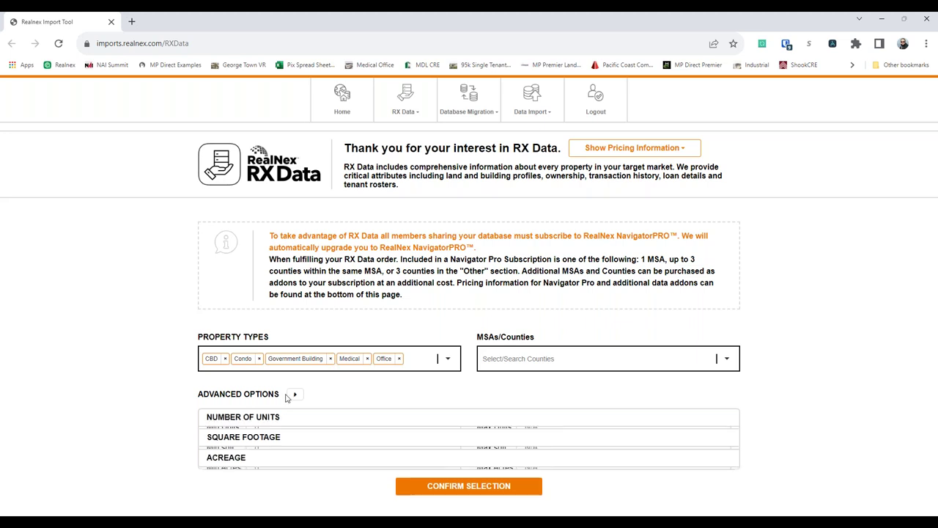
{"action": "scroll", "coordinate": [436, 386], "scroll_direction": "down", "scroll_amount": 1}
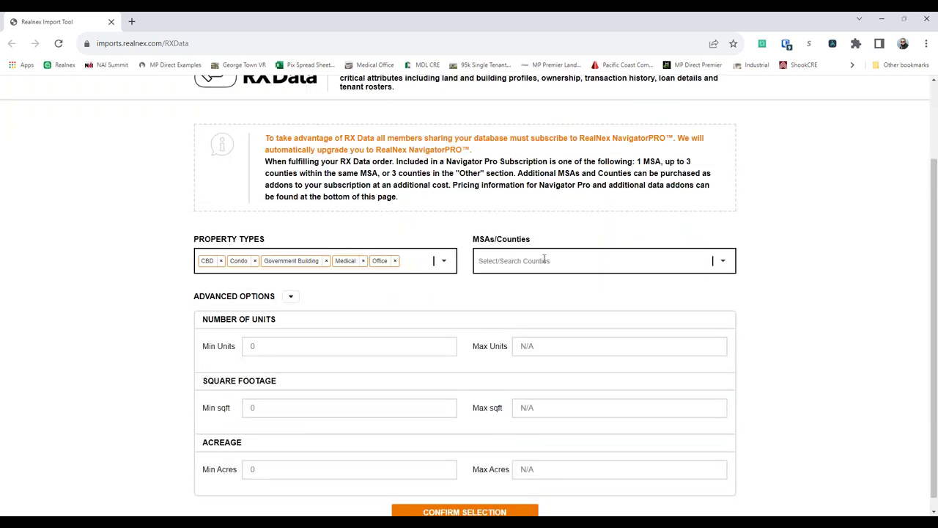
{"action": "left_click", "coordinate": [544, 260]}
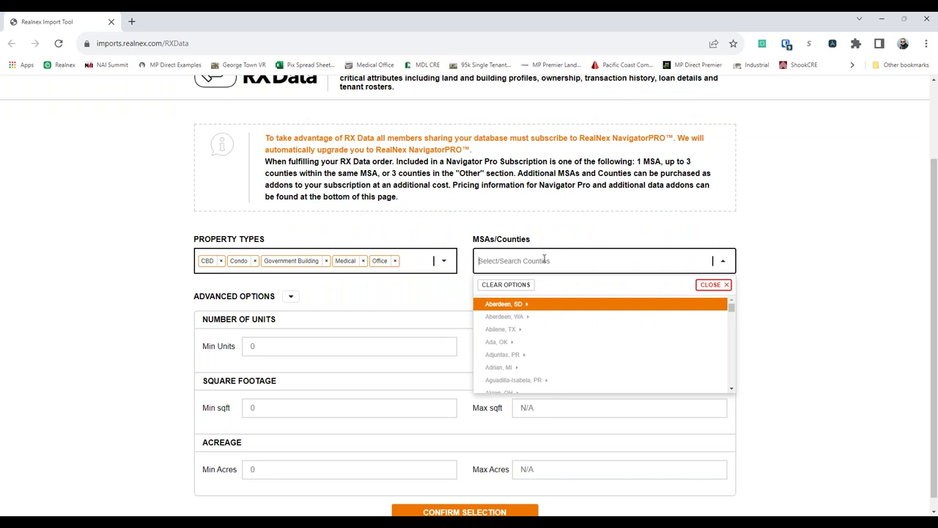
{"action": "type", "text": "san"}
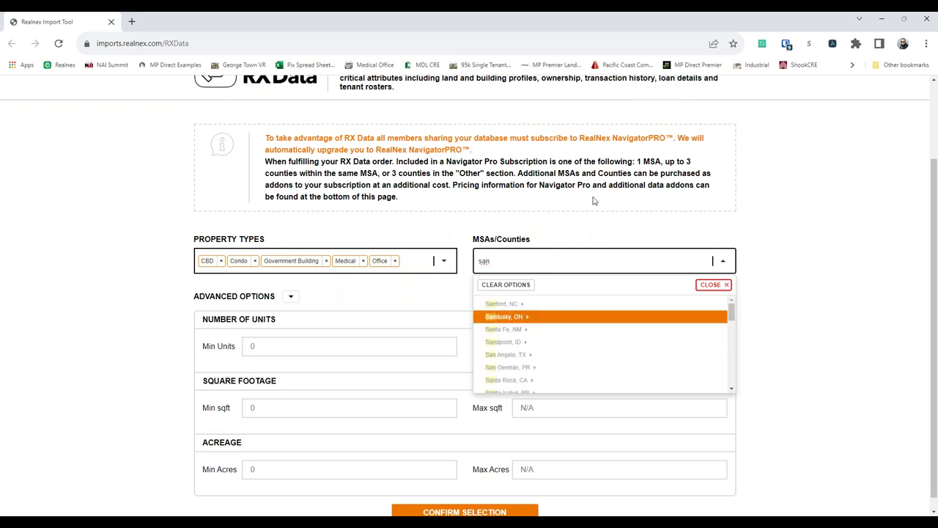
{"action": "key", "text": "Escape"}
{"action": "scroll", "coordinate": [571, 326], "scroll_direction": "down", "scroll_amount": 1}
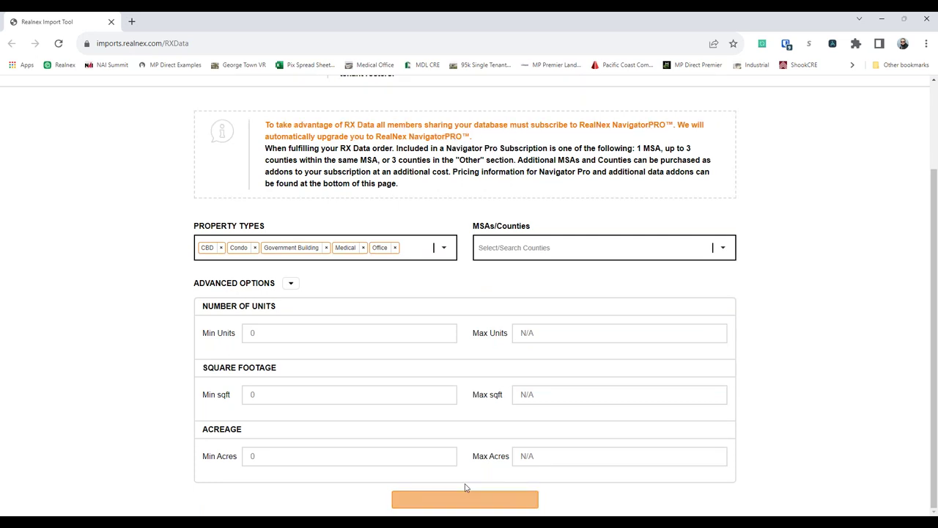
{"action": "scroll", "coordinate": [447, 447], "scroll_direction": "up", "scroll_amount": 2}
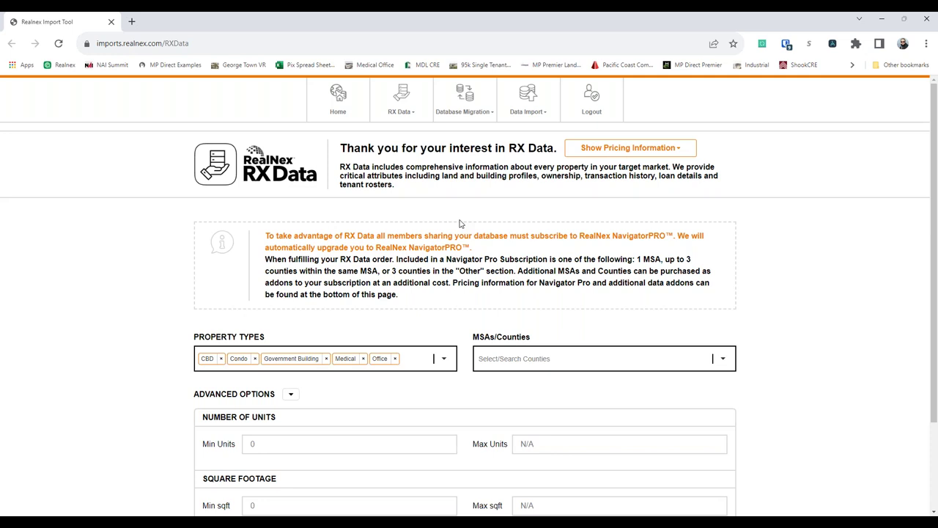
{"action": "left_click", "coordinate": [511, 119]}
{"action": "left_click", "coordinate": [511, 134]}
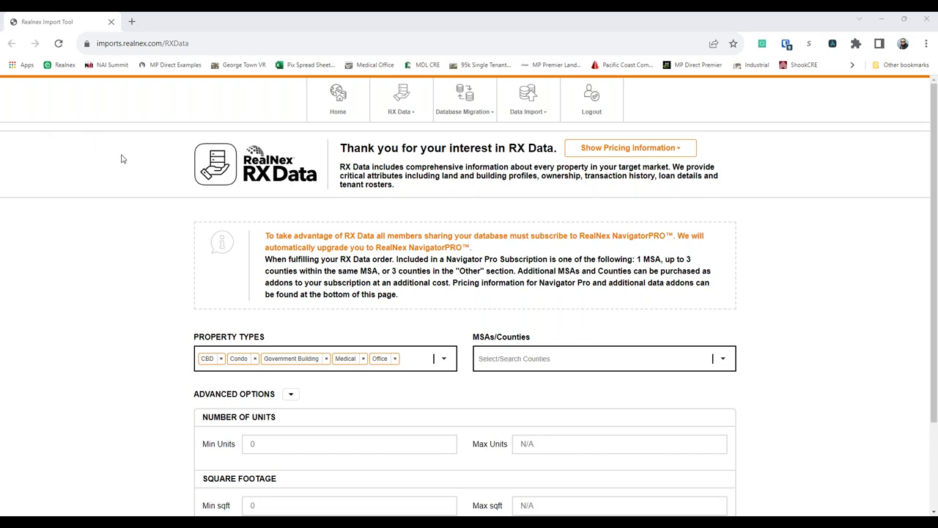
{"action": "left_click", "coordinate": [527, 110]}
{"action": "left_click", "coordinate": [511, 134]}
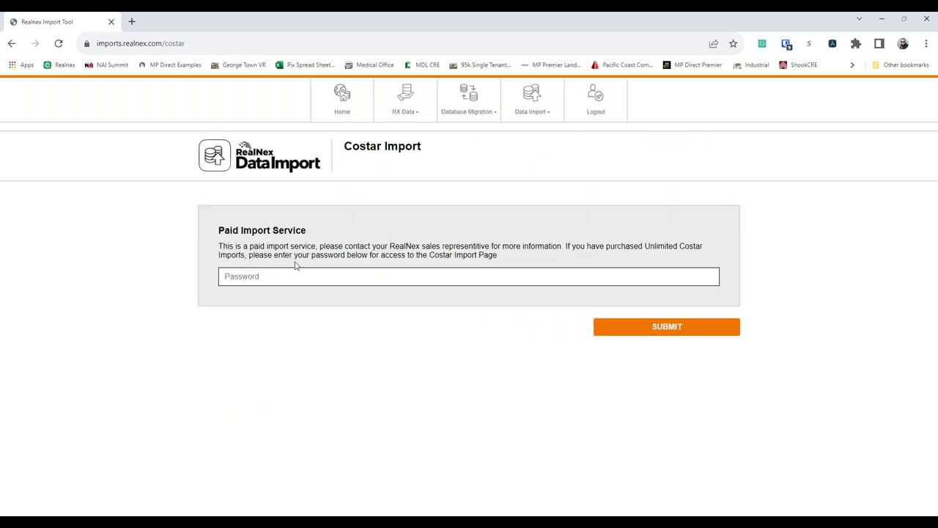
{"action": "right_click", "coordinate": [472, 183]}
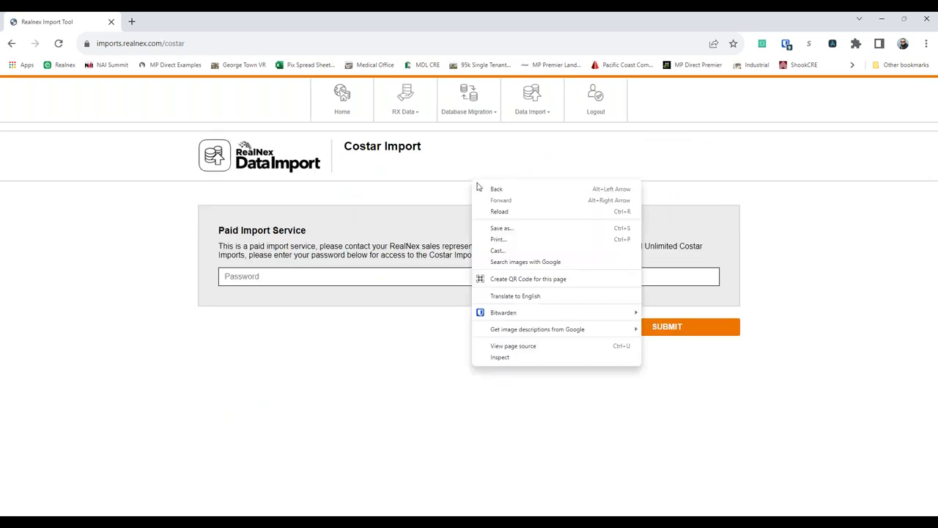
{"action": "left_click", "coordinate": [481, 188]}
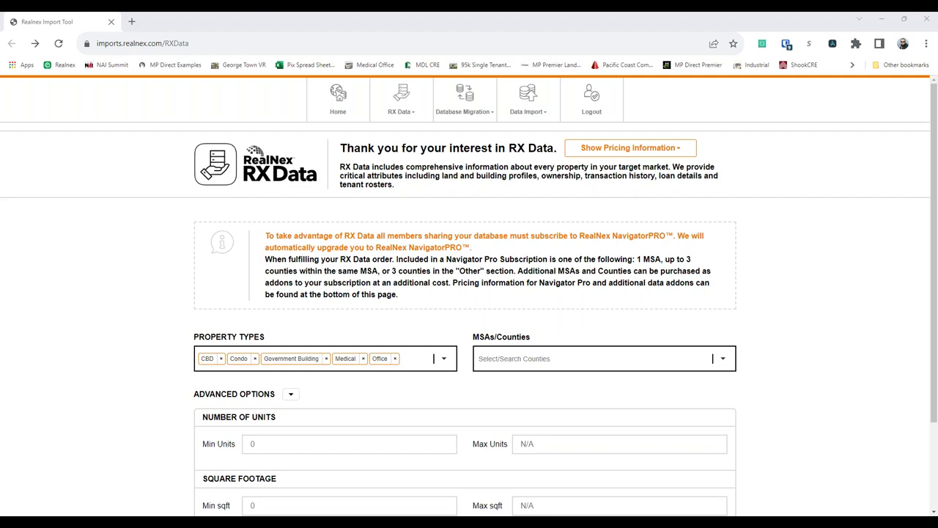
{"action": "left_click", "coordinate": [117, 254]}
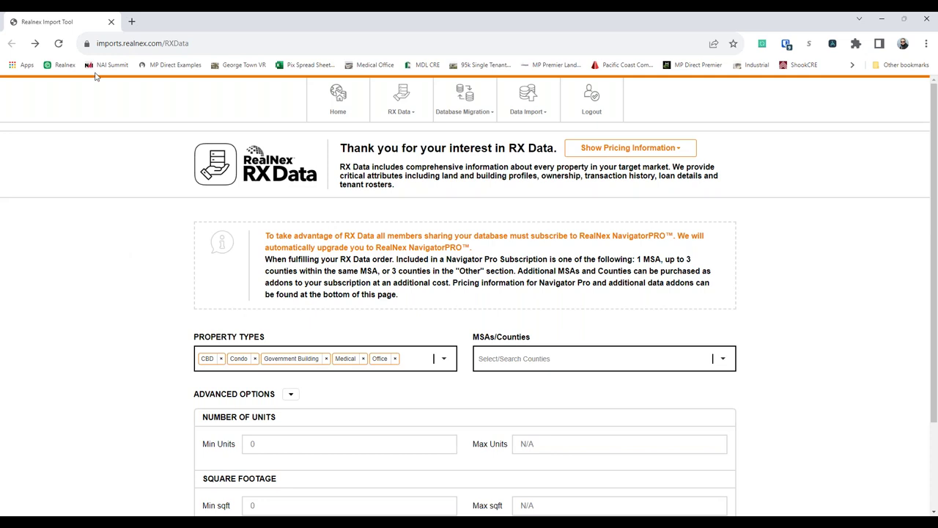
- Load realnex.com in a new browser tab
{"action": "key", "text": "ctrl+t"}
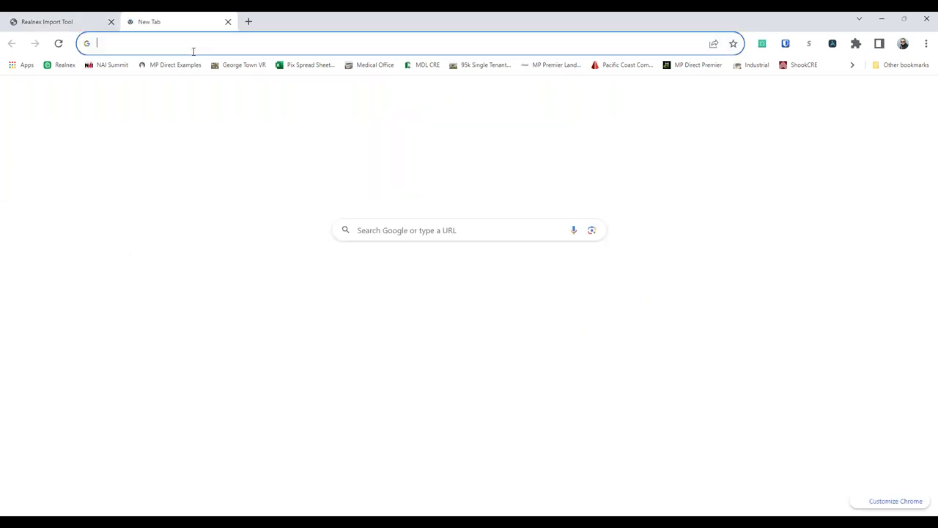
{"action": "type", "text": "realn"}
{"action": "key", "text": "BackSpace"}
{"action": "key", "text": "BackSpace"}
{"action": "key", "text": "BackSpace"}
{"action": "type", "text": "q"}
{"action": "key", "text": "BackSpace"}
{"action": "type", "text": "al"}
{"action": "key", "text": "Return"}
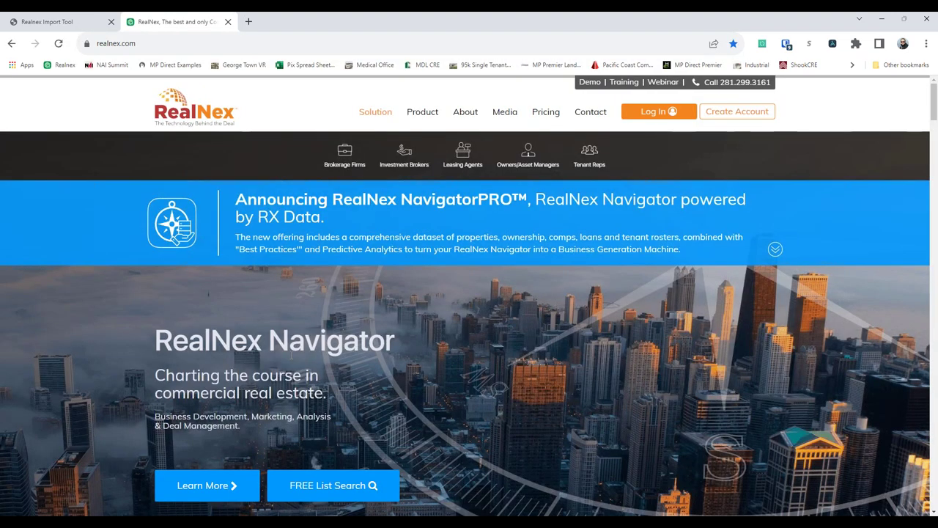
- Open the Contact Us form and place the cursor in the Name field
{"action": "scroll", "coordinate": [220, 340], "scroll_direction": "down", "scroll_amount": 2}
{"action": "left_click", "coordinate": [488, 233]}
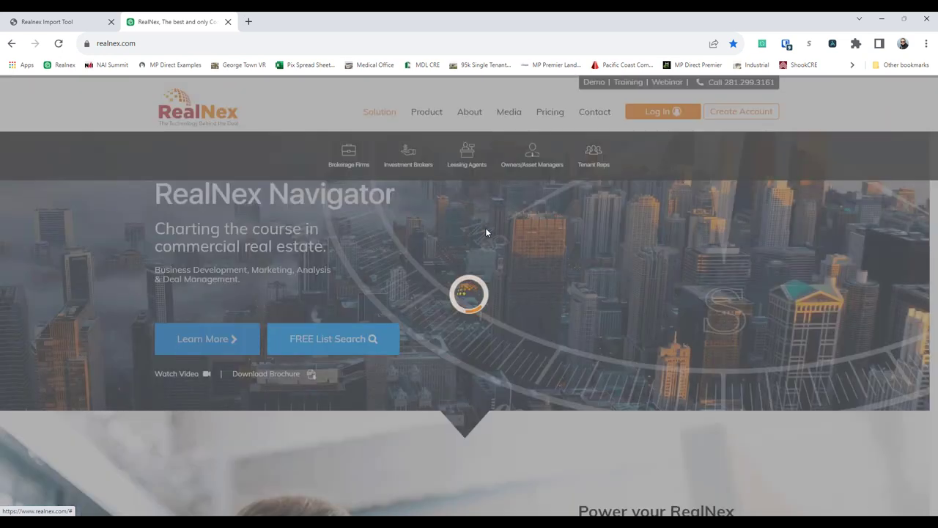
{"action": "left_click", "coordinate": [434, 156]}
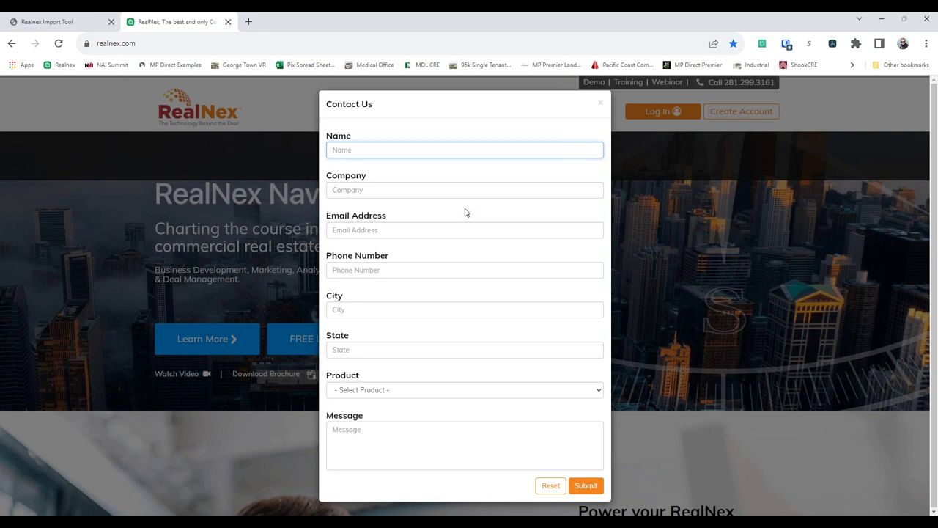
- Leave the Message box empty and close the Contact Us form with its ×
{"action": "left_click", "coordinate": [382, 446]}
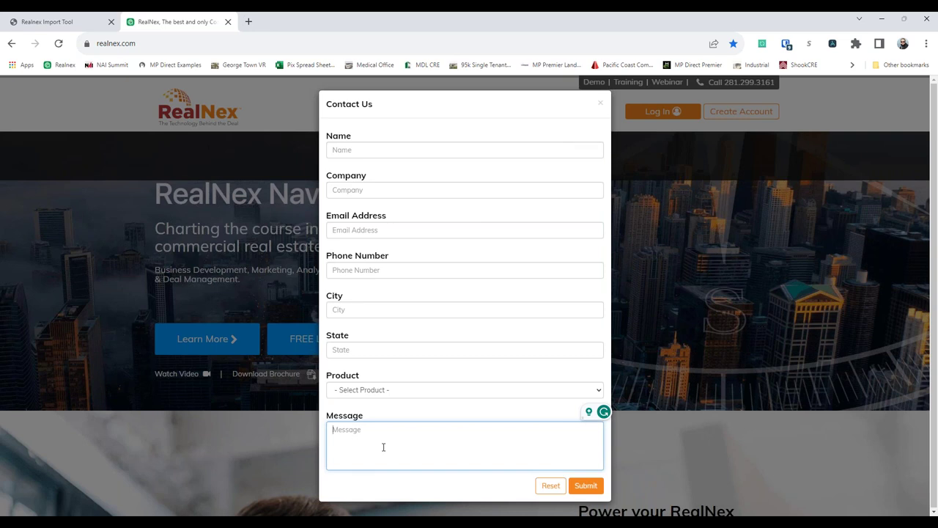
{"action": "left_click", "coordinate": [600, 104]}
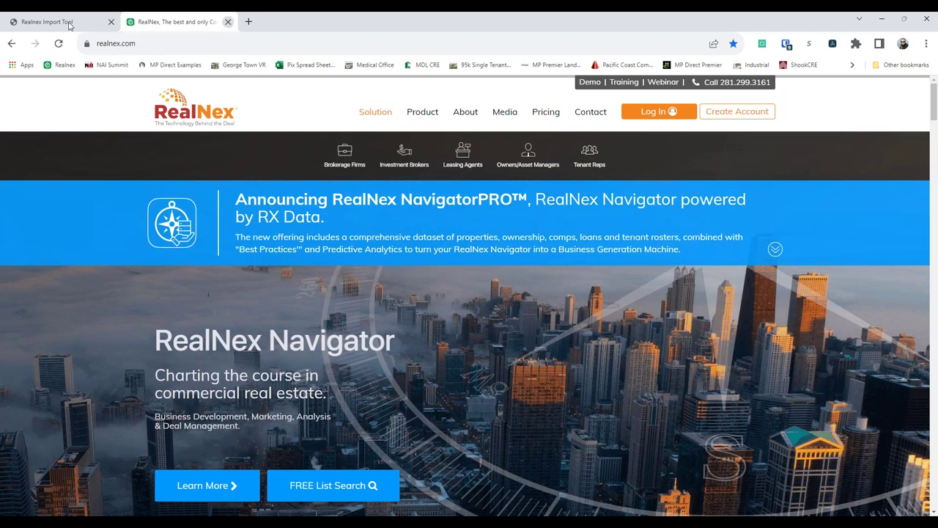
- Close the extra realnex.com tab and load realnex.com in the remaining tab via 'rea'
{"action": "left_click", "coordinate": [227, 23]}
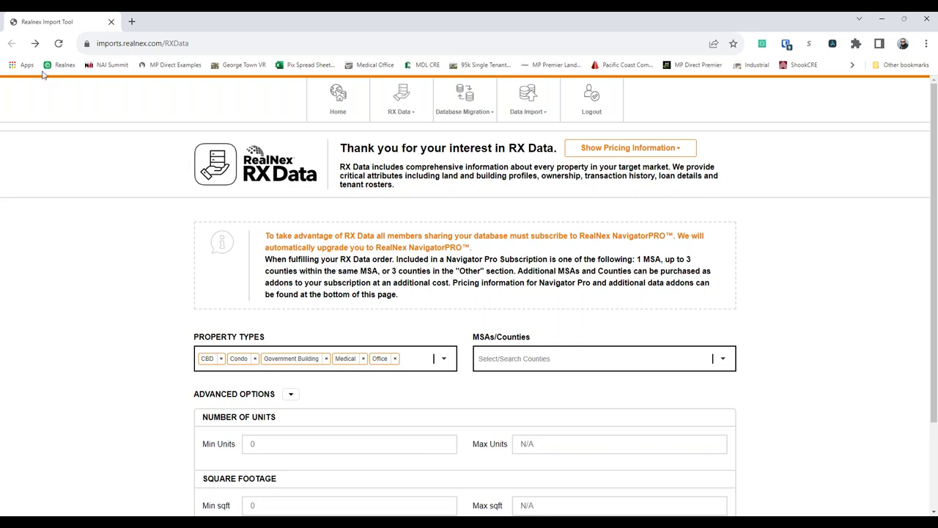
{"action": "left_click", "coordinate": [228, 44]}
{"action": "type", "text": "rea"}
{"action": "key", "text": "Return"}
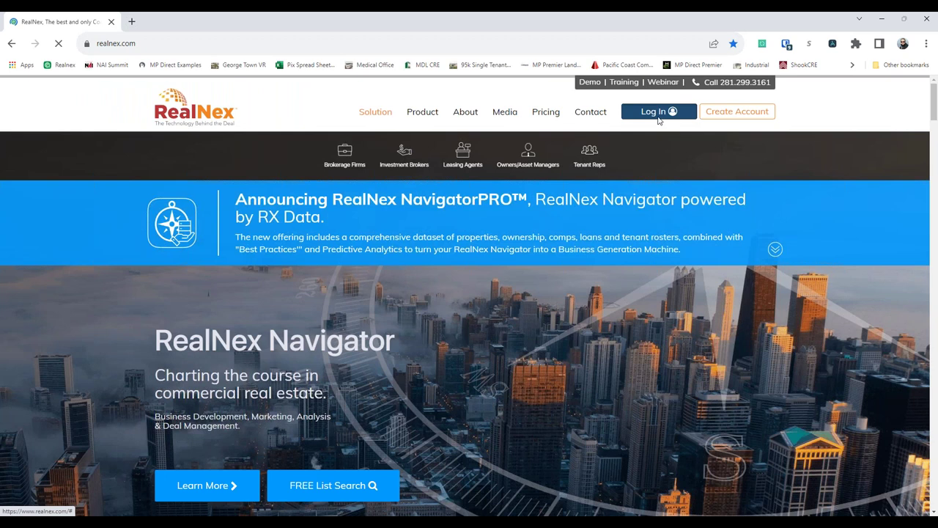
- Log in to realnex.com with the account e-mail and password, then close the browser
{"action": "left_click", "coordinate": [658, 112]}
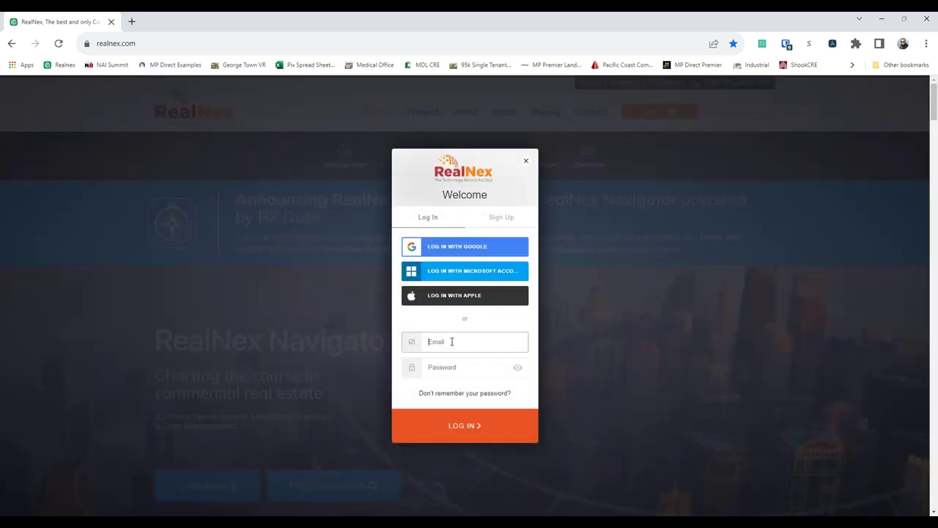
{"action": "left_click", "coordinate": [451, 342]}
{"action": "key", "text": "Tab"}
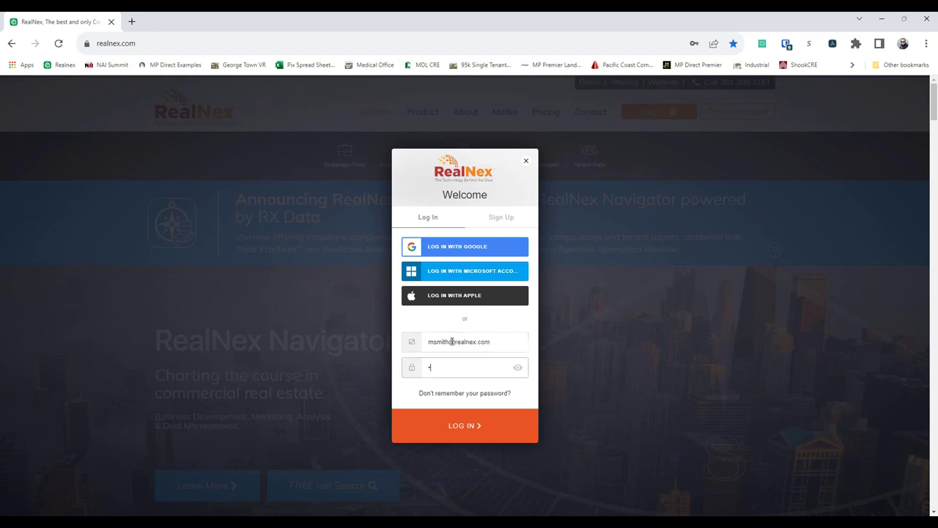
{"action": "type", "text": "••••••••••"}
{"action": "key", "text": "Return"}
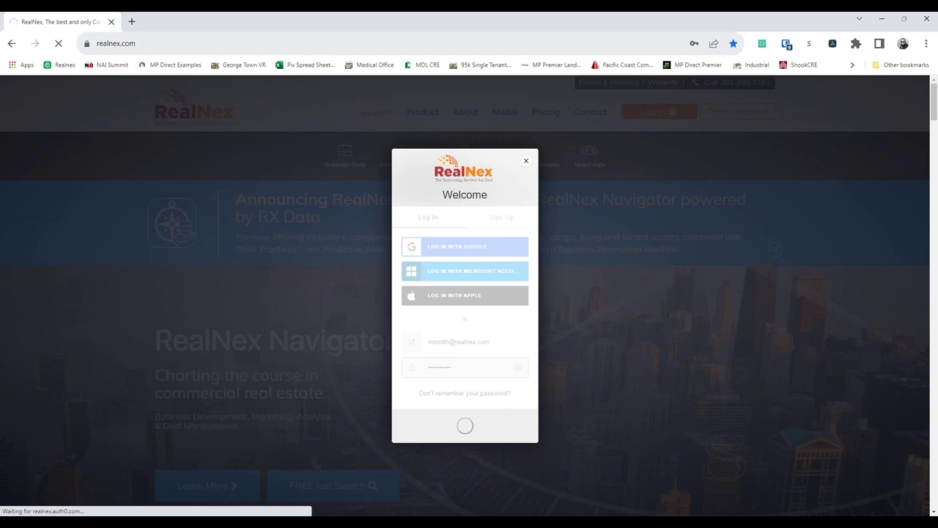
{"action": "left_click", "coordinate": [111, 21]}
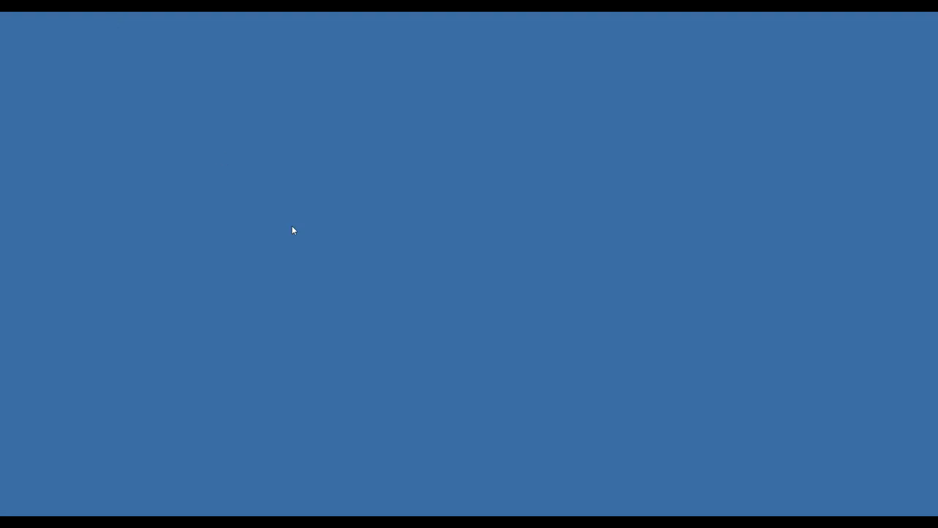